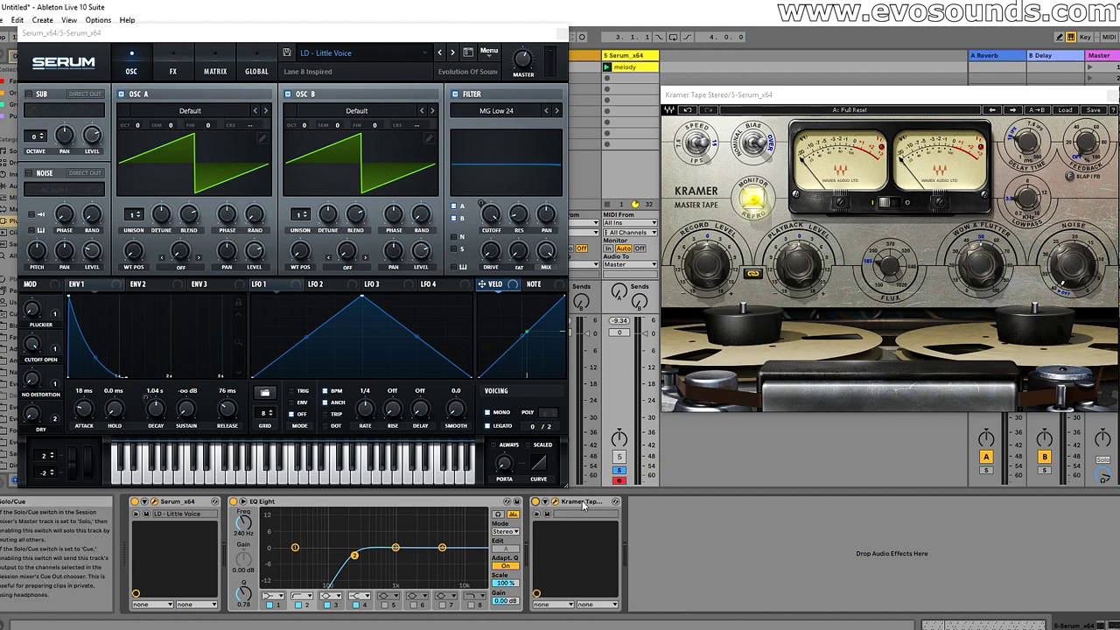
# Step: Bypass and re-enable the Kramer Tape device during playback to compare the dry and processed sound
pyautogui.click(535, 502)
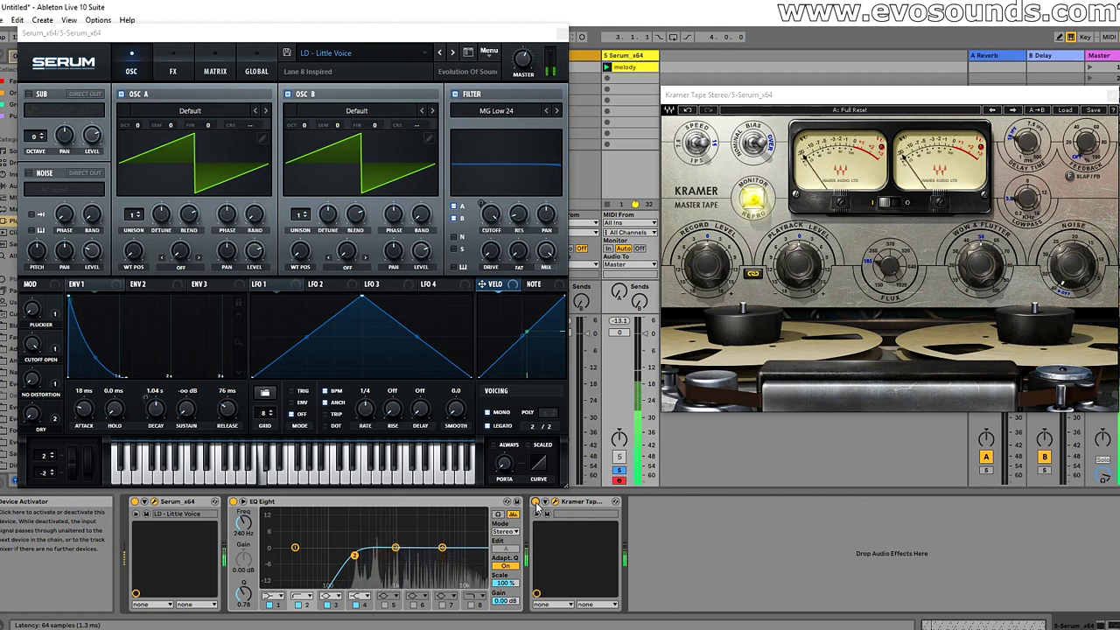
pyautogui.click(535, 502)
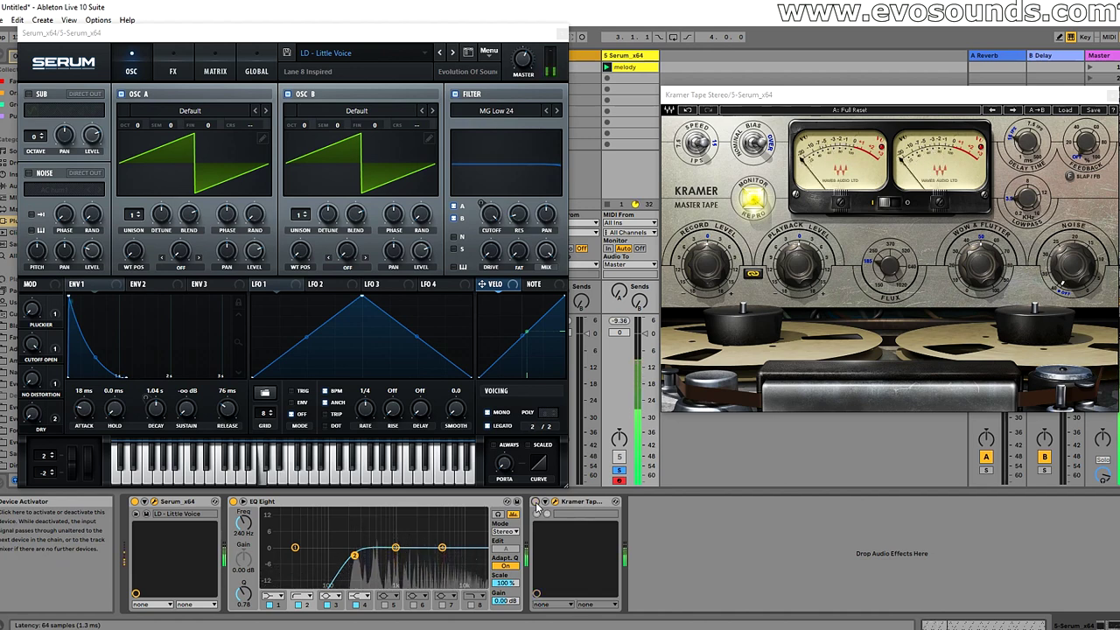
pyautogui.click(536, 502)
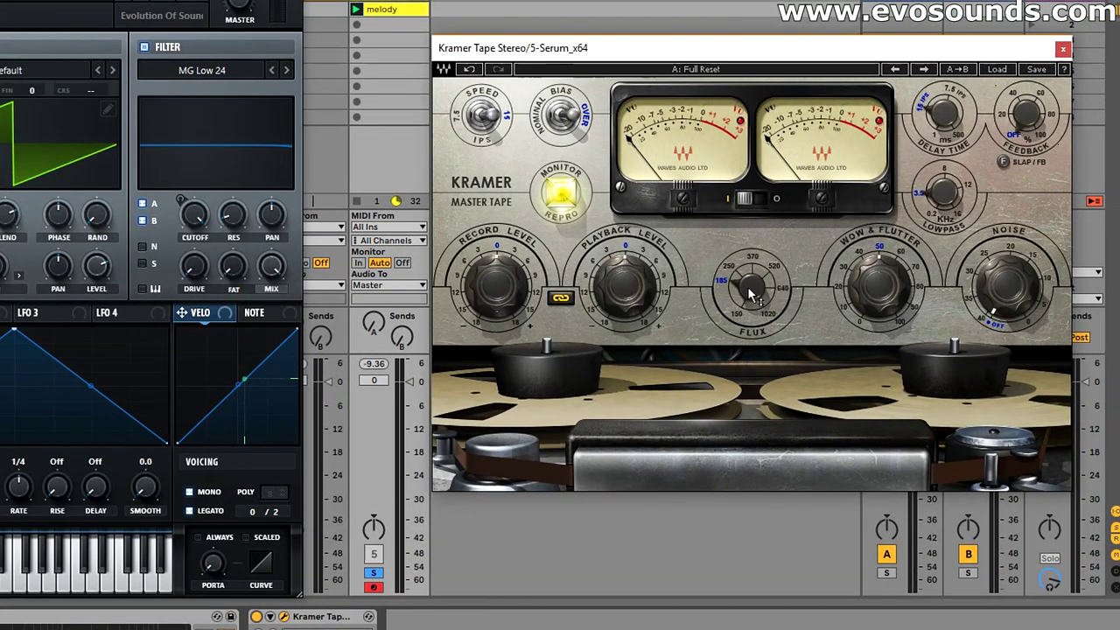
# Step: Switch the tape speed to 7.5 IPS and return it to 15 IPS
pyautogui.moveTo(747, 286)
pyautogui.mouseDown()
pyautogui.moveTo(715, 296)
pyautogui.moveTo(743, 283)
pyautogui.mouseUp()
pyautogui.moveTo(498, 120)
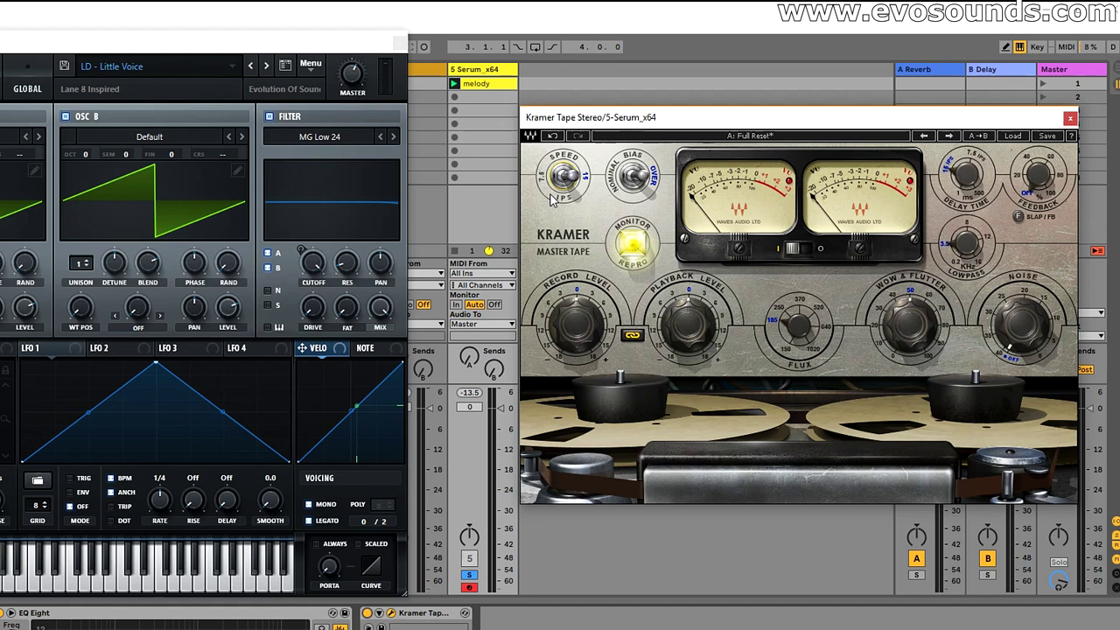
pyautogui.click(560, 188)
pyautogui.moveTo(633, 179)
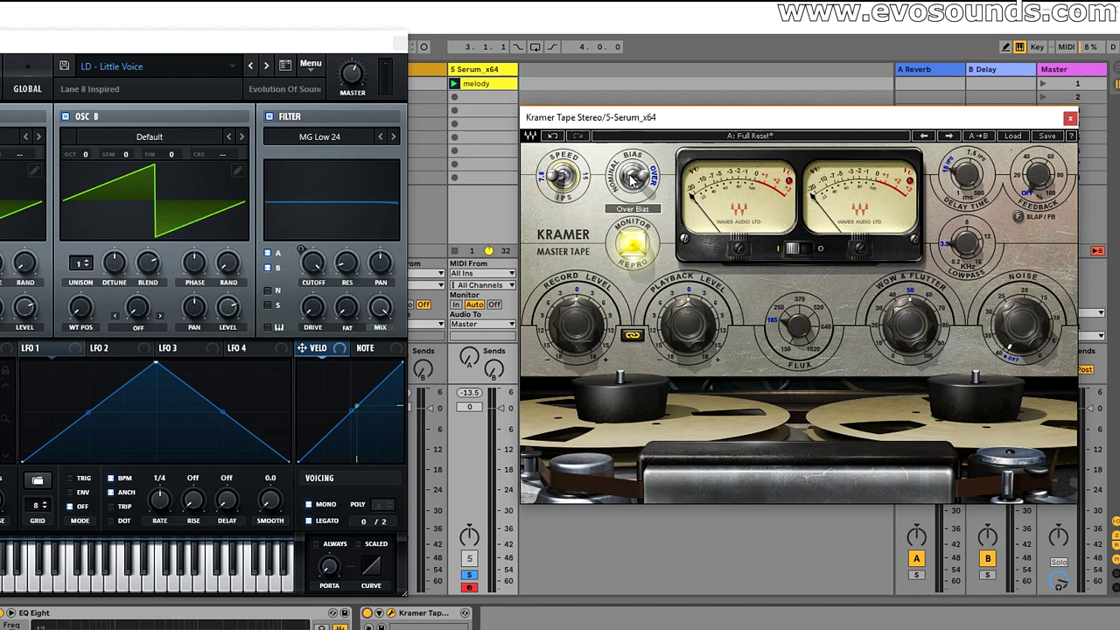
pyautogui.click(560, 177)
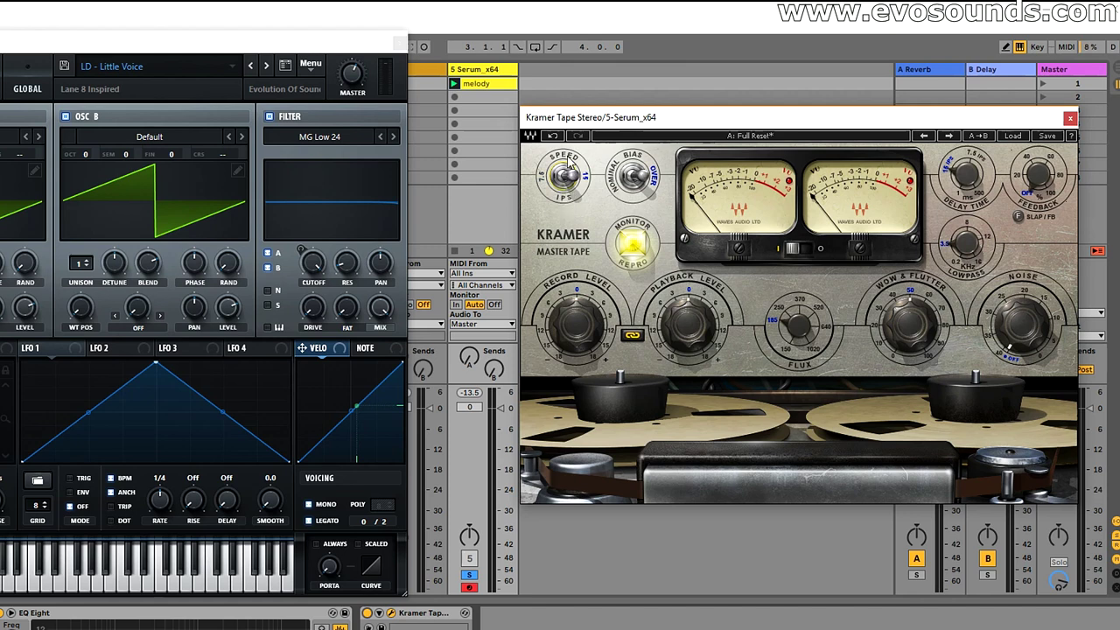
pyautogui.moveTo(571, 175)
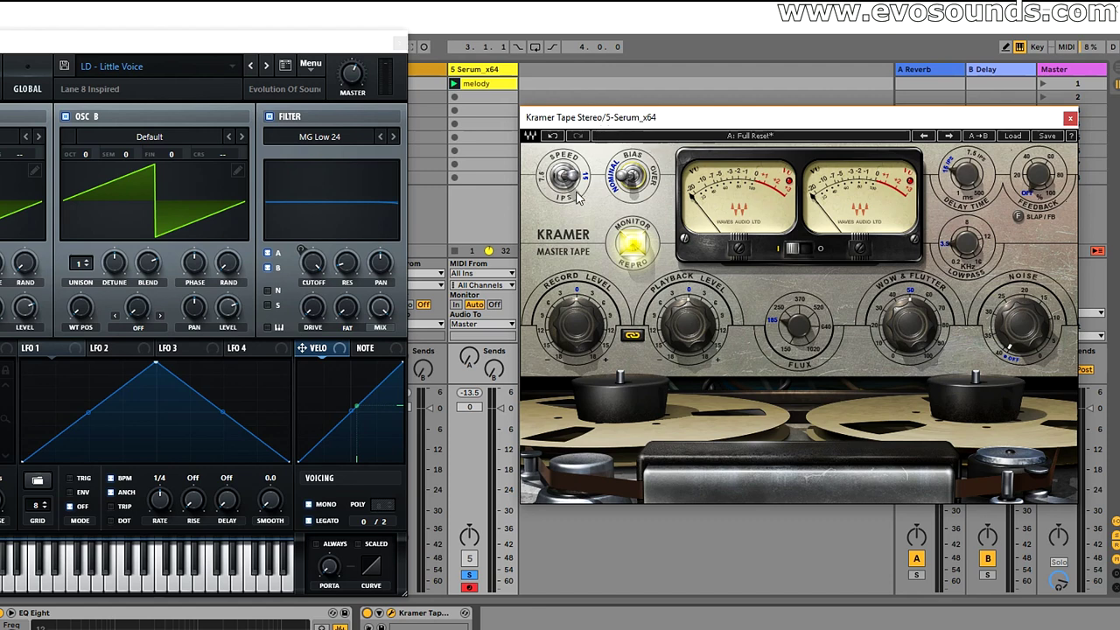
# Step: Toggle the tape bias repeatedly between Over and Nominal to compare them, ending on Nominal
pyautogui.click(628, 177)
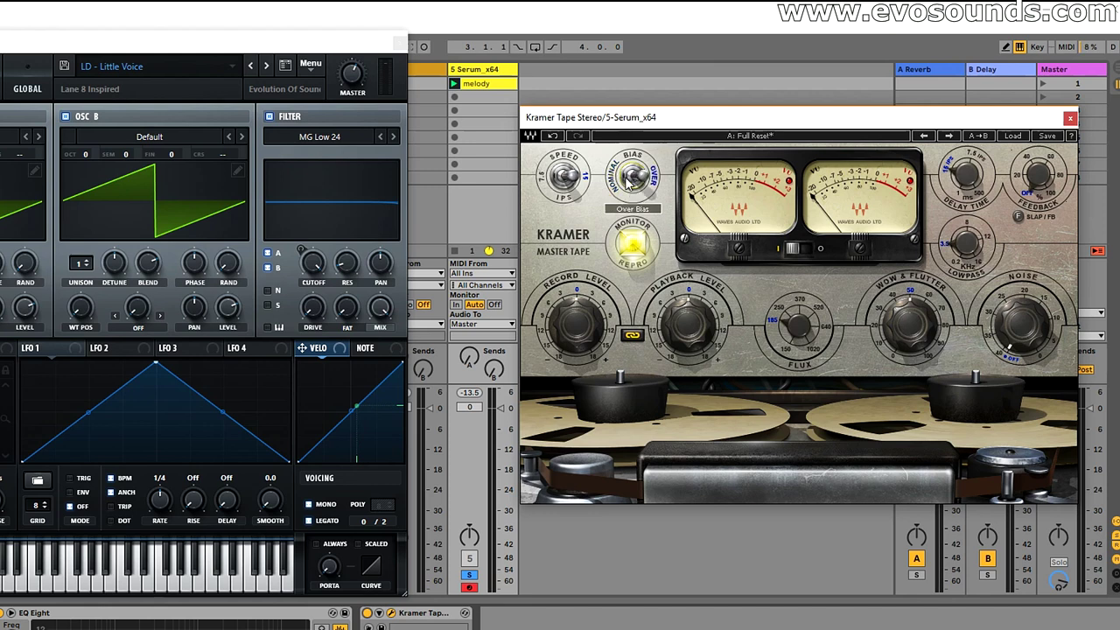
pyautogui.click(628, 177)
pyautogui.click(629, 176)
pyautogui.click(628, 177)
pyautogui.click(628, 178)
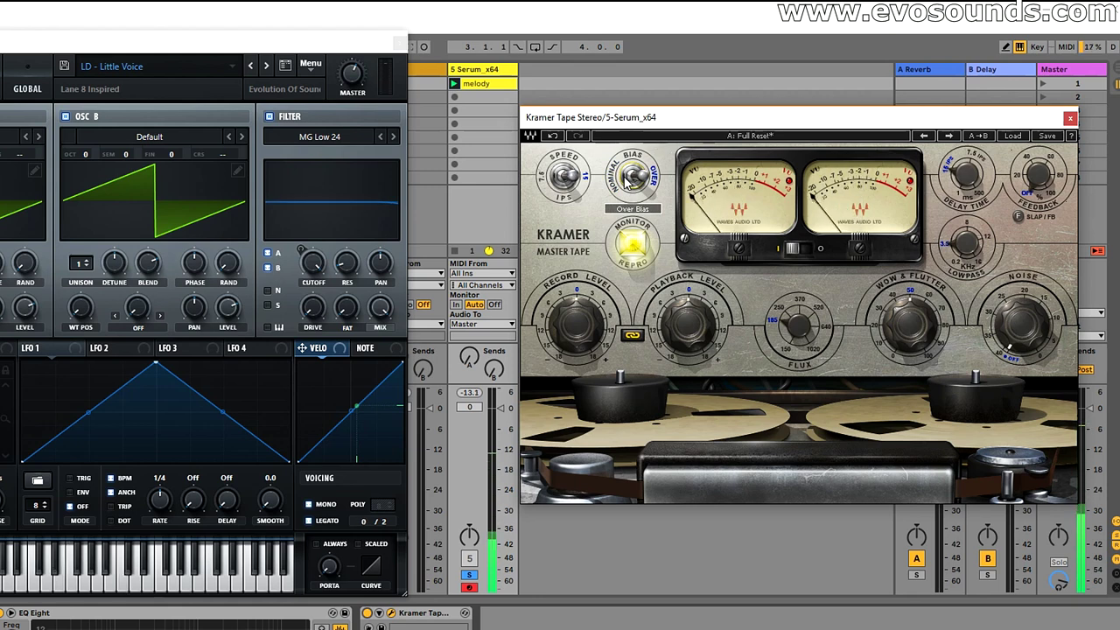
pyautogui.click(627, 179)
pyautogui.click(625, 177)
pyautogui.click(626, 178)
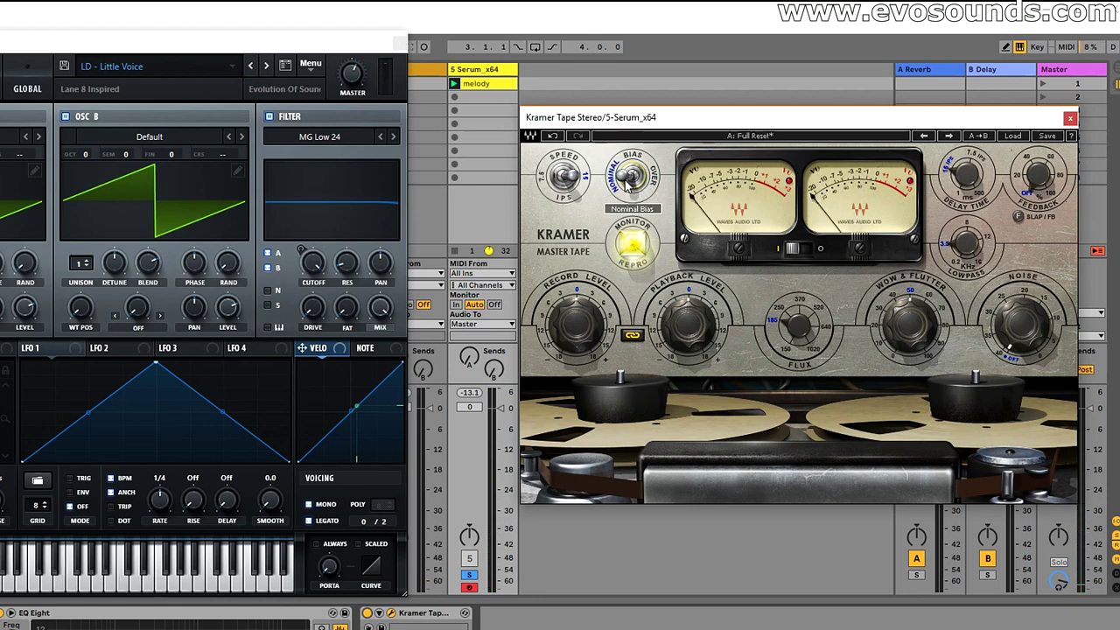
pyautogui.click(625, 178)
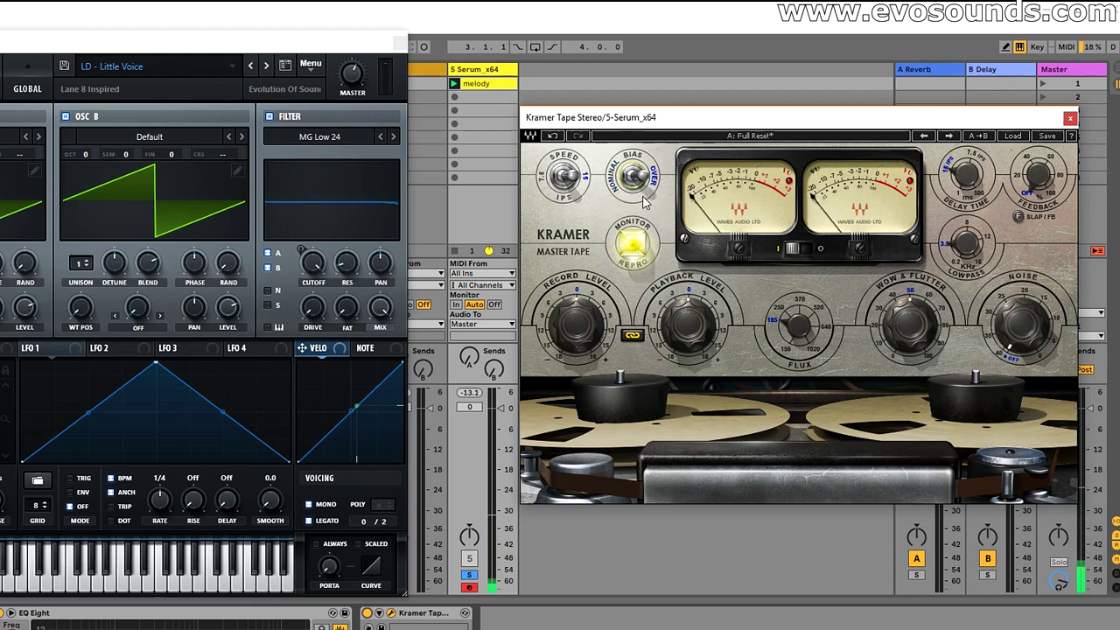
pyautogui.click(645, 182)
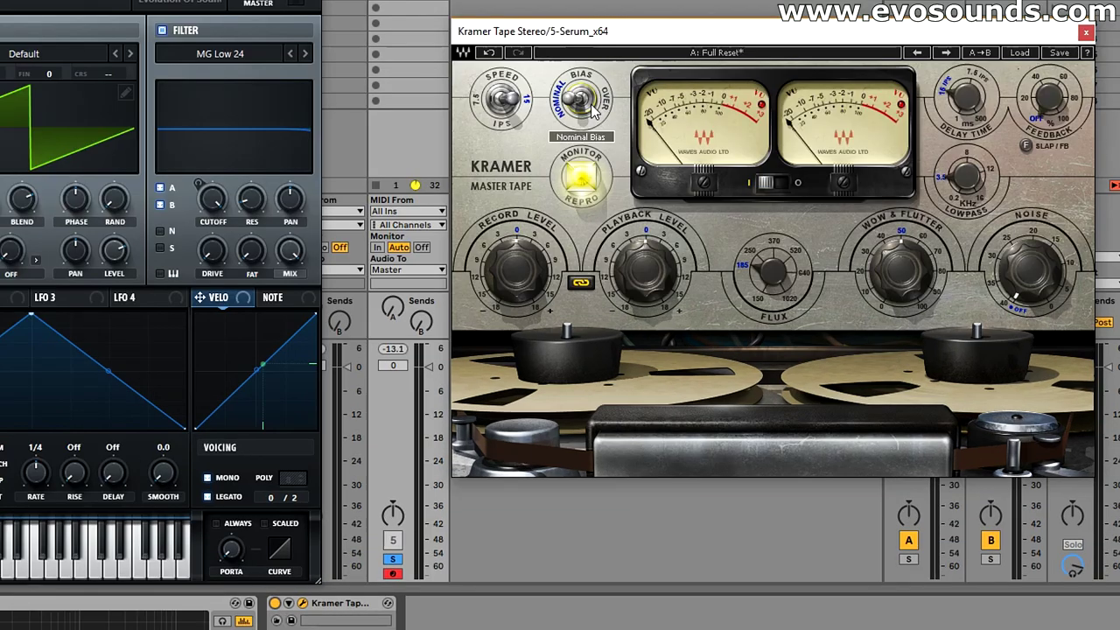
# Step: Compare Input and Repro monitoring, ending on Input, and bypass and re-enable the Kramer Tape device
pyautogui.click(587, 179)
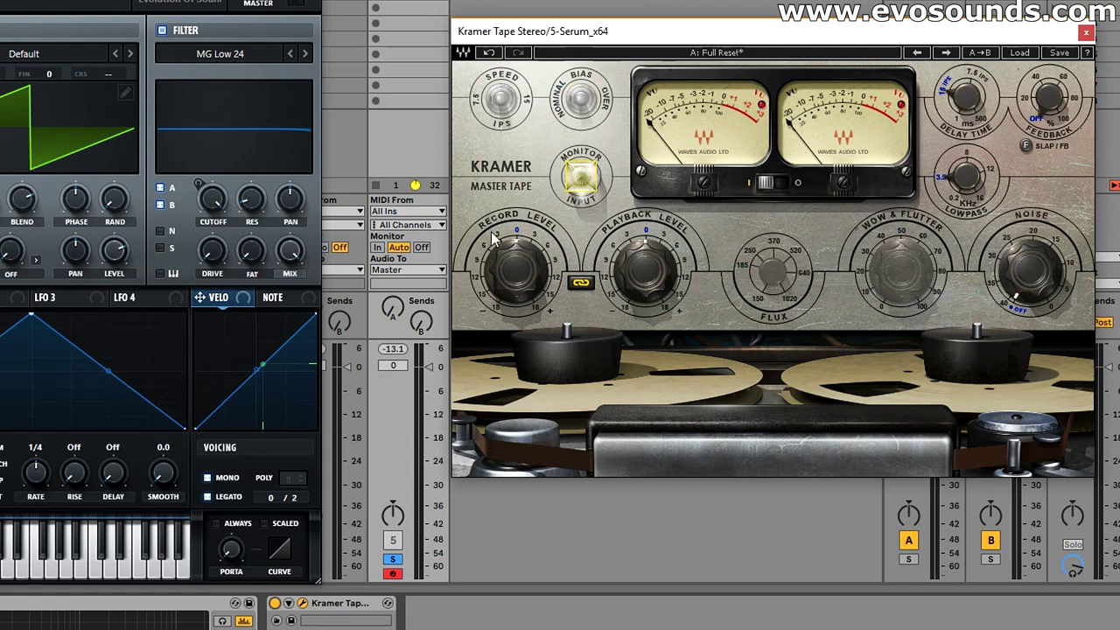
pyautogui.click(585, 180)
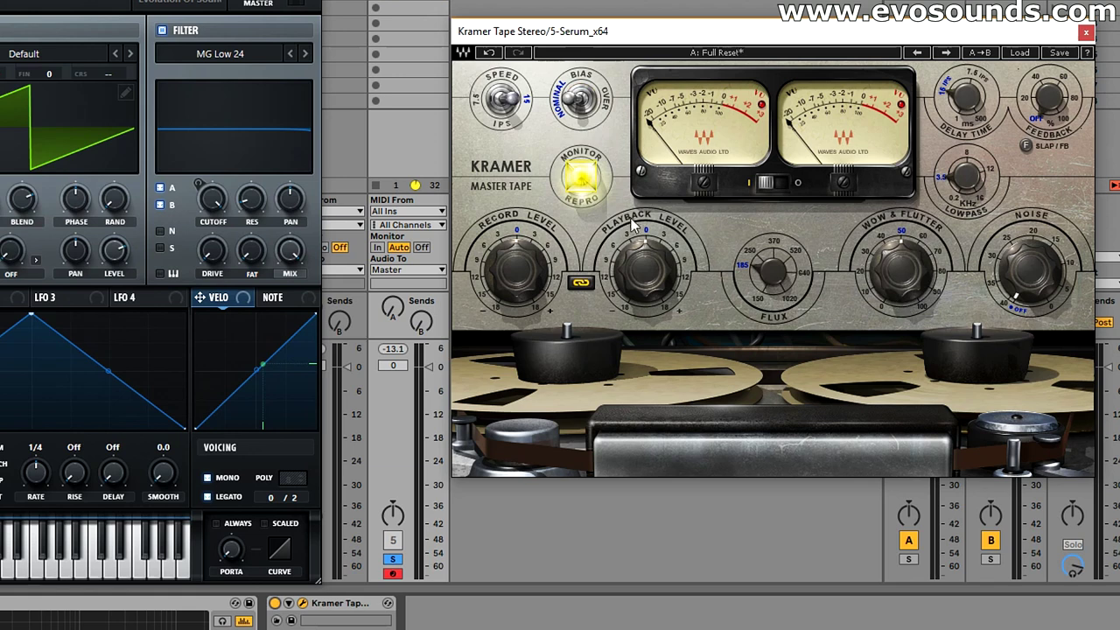
pyautogui.click(584, 180)
pyautogui.click(585, 180)
pyautogui.click(584, 180)
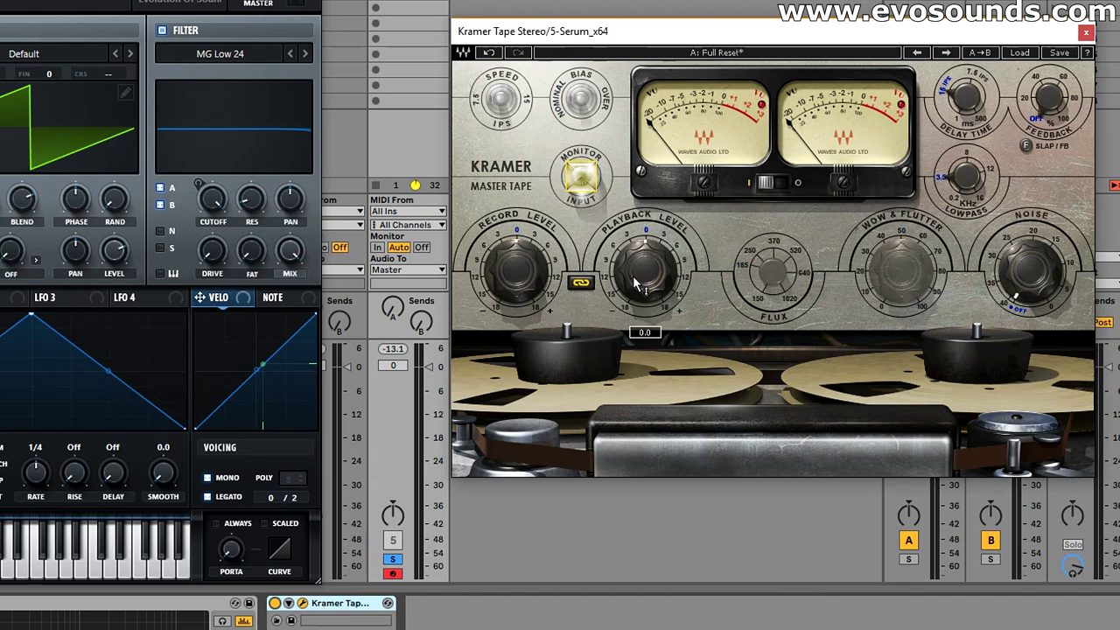
pyautogui.click(585, 183)
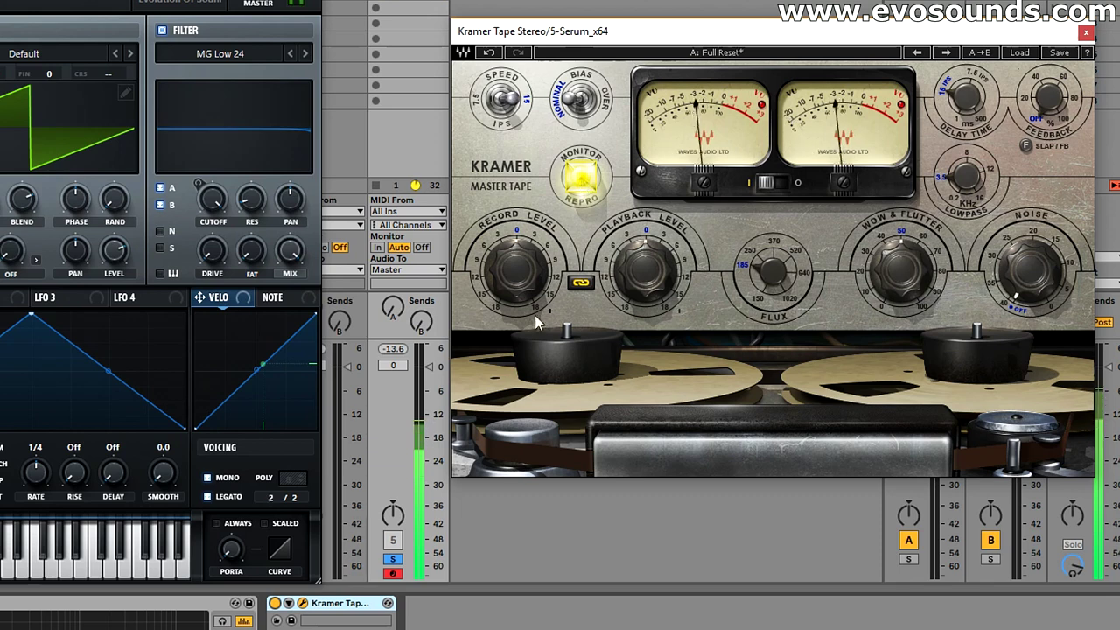
pyautogui.click(584, 183)
pyautogui.click(277, 602)
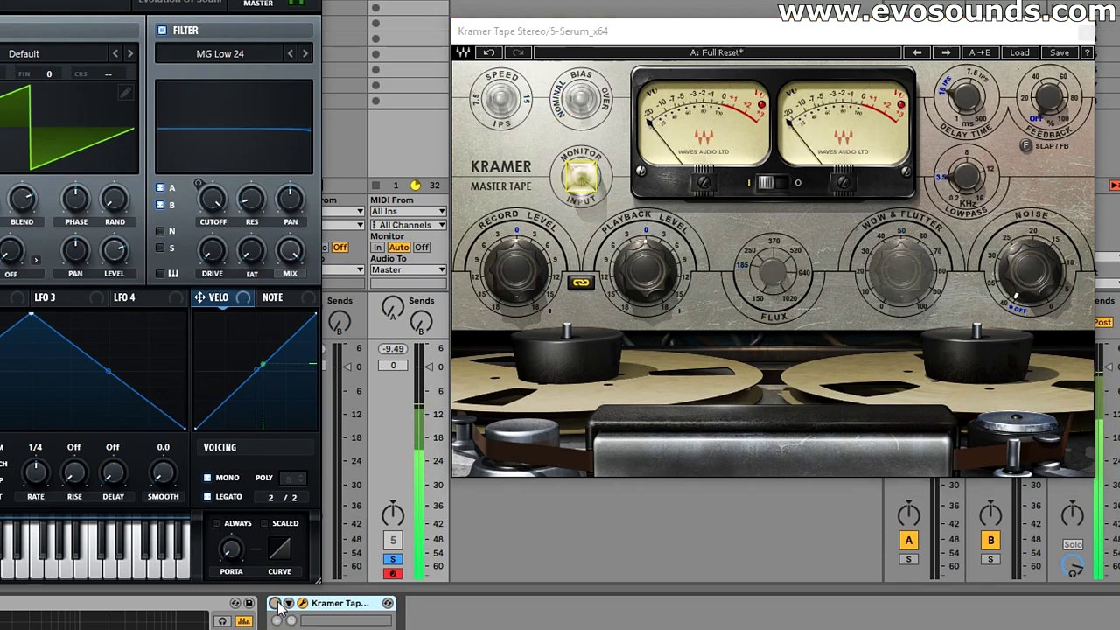
pyautogui.click(277, 603)
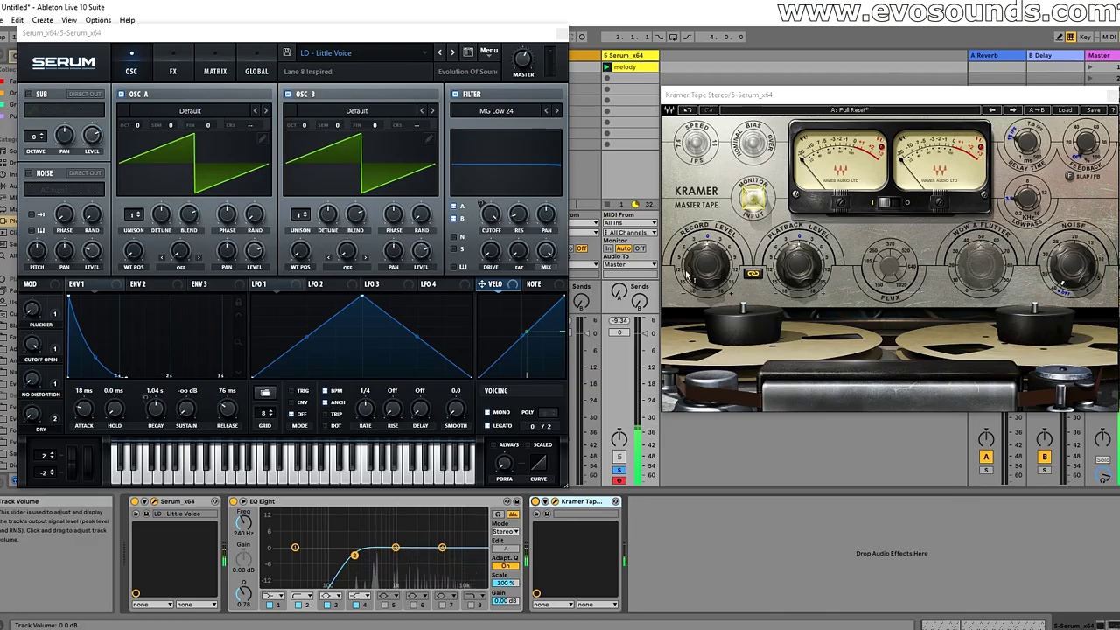
# Step: Toggle the Kramer Tape monitor repeatedly between Input and Repro to compare them, ending on Repro
pyautogui.click(751, 201)
pyautogui.click(750, 201)
pyautogui.click(751, 201)
pyautogui.click(751, 201)
pyautogui.click(751, 201)
pyautogui.click(751, 201)
pyautogui.click(750, 201)
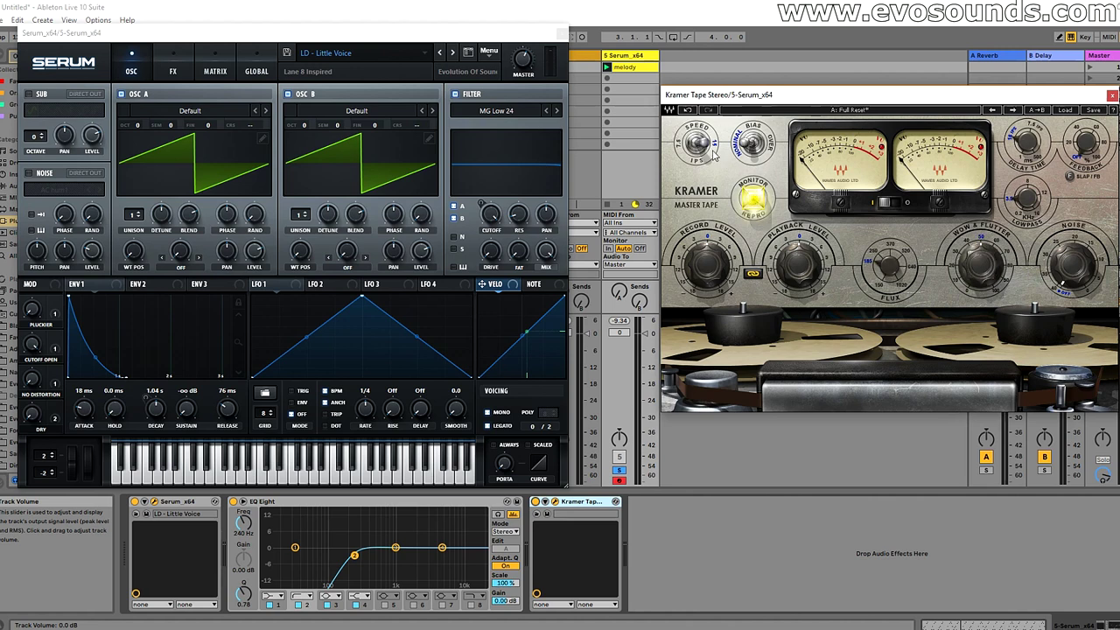
pyautogui.click(752, 201)
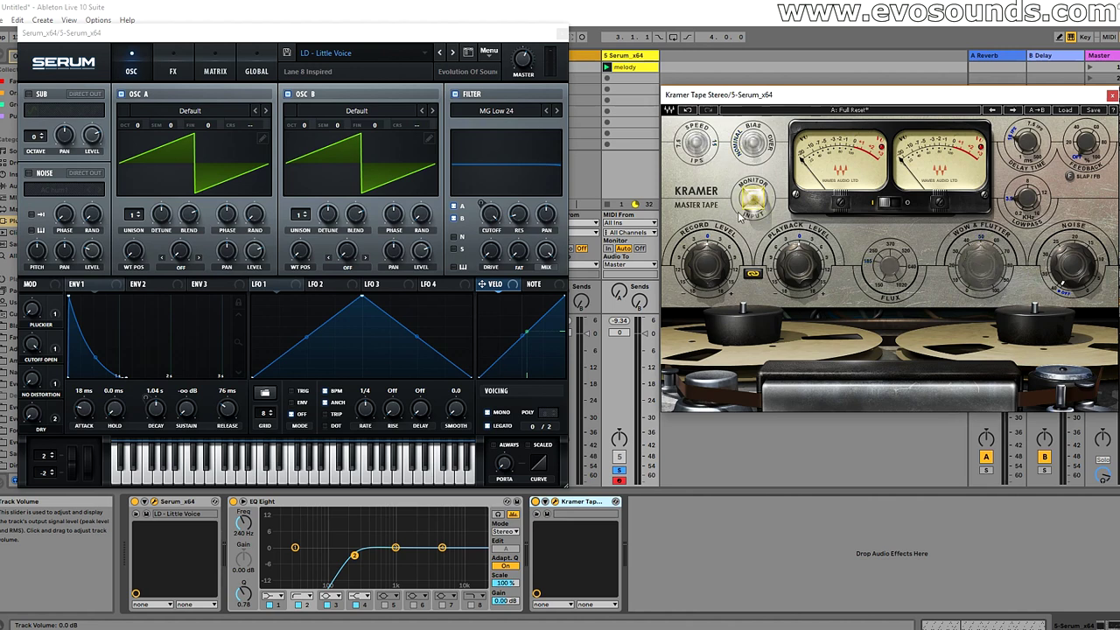
pyautogui.click(753, 202)
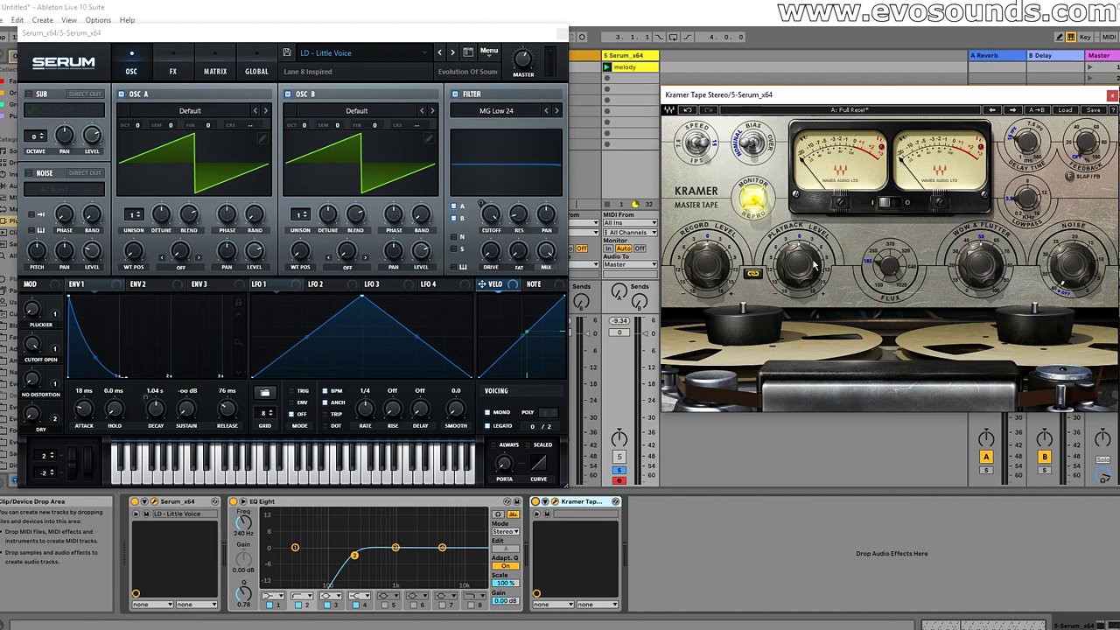
# Step: Unlink the record and playback levels, raising the record level to about 18 and the playback level to about 15
pyautogui.moveTo(814, 265)
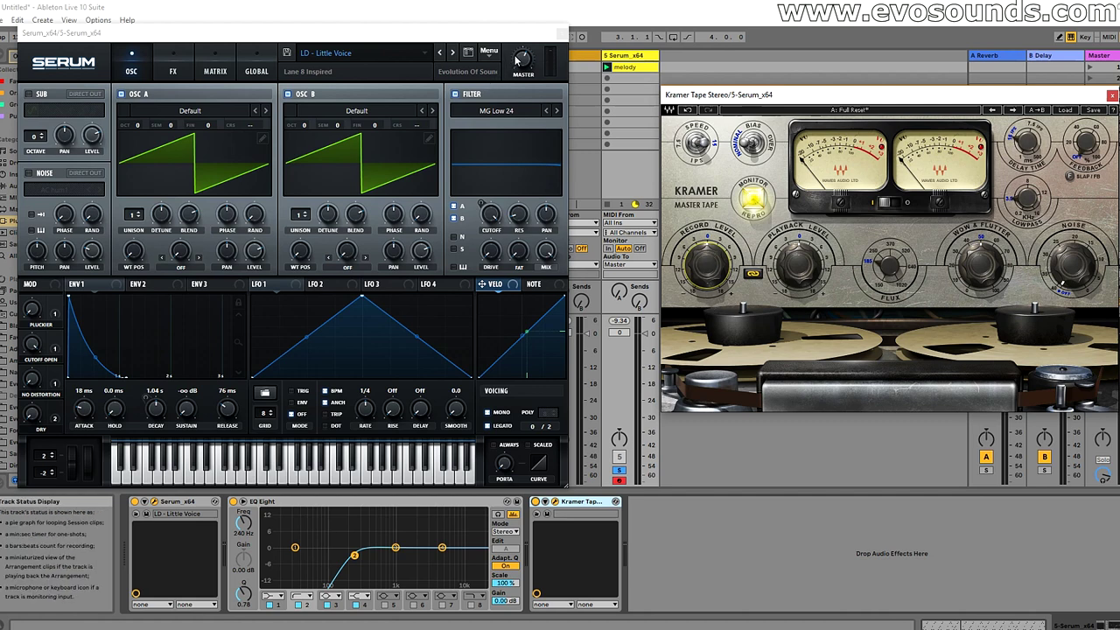
pyautogui.moveTo(523, 56); pyautogui.dragTo(504, 91)
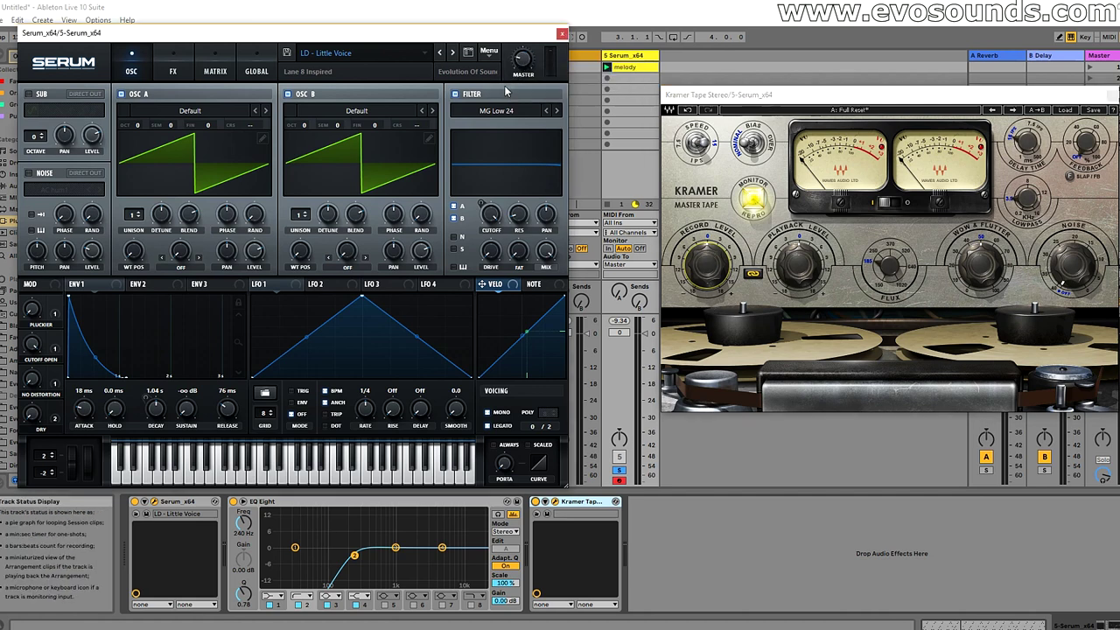
pyautogui.click(753, 275)
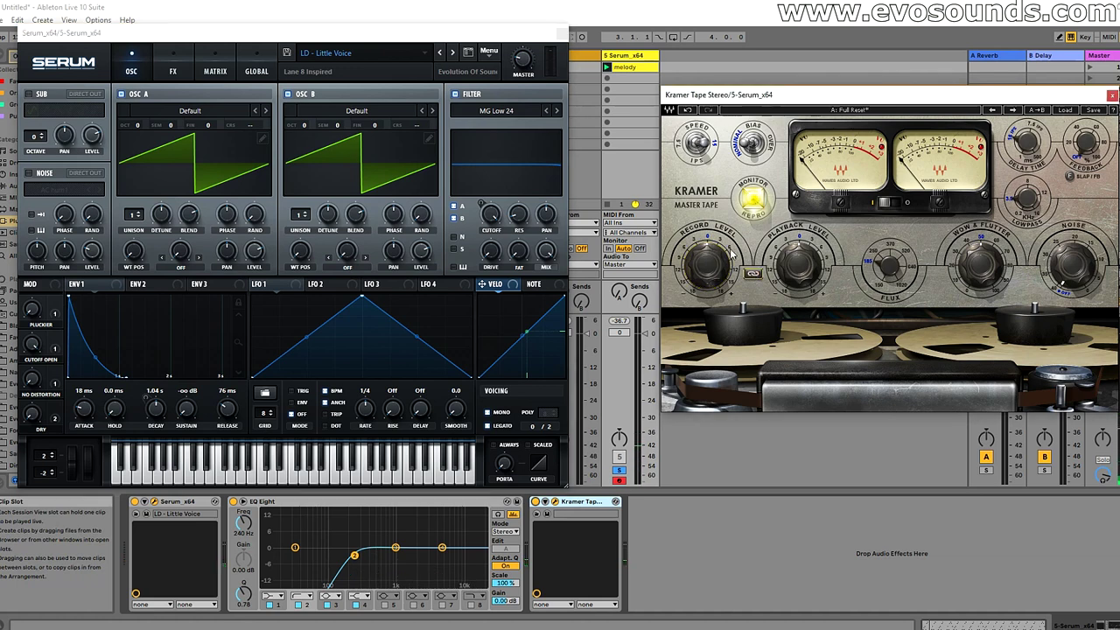
pyautogui.moveTo(707, 265); pyautogui.dragTo(707, 208)
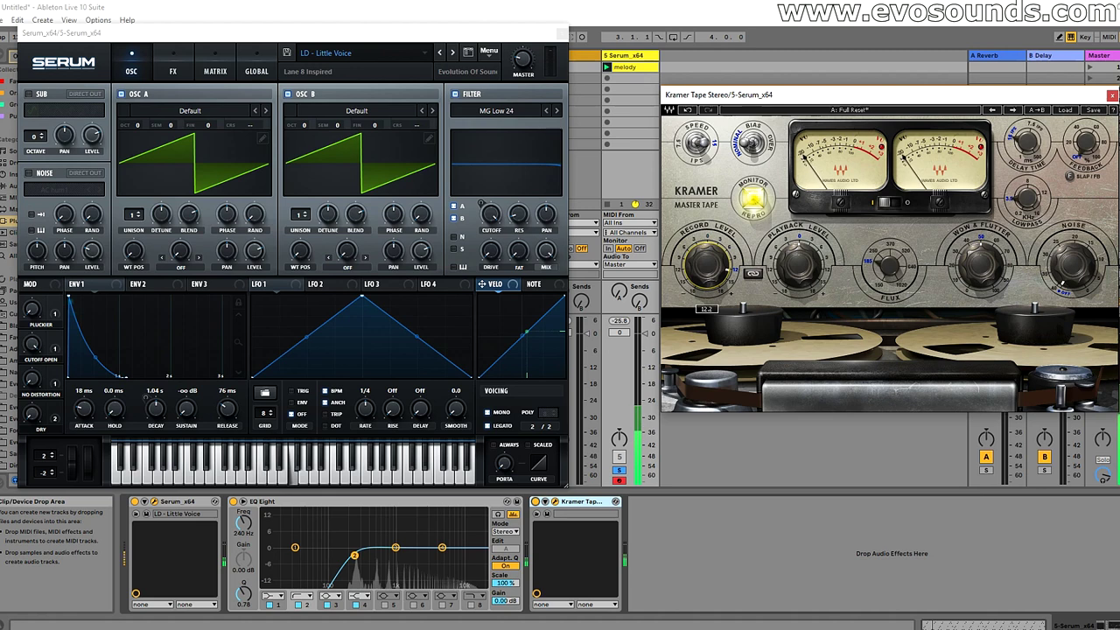
pyautogui.moveTo(798, 262); pyautogui.dragTo(798, 235)
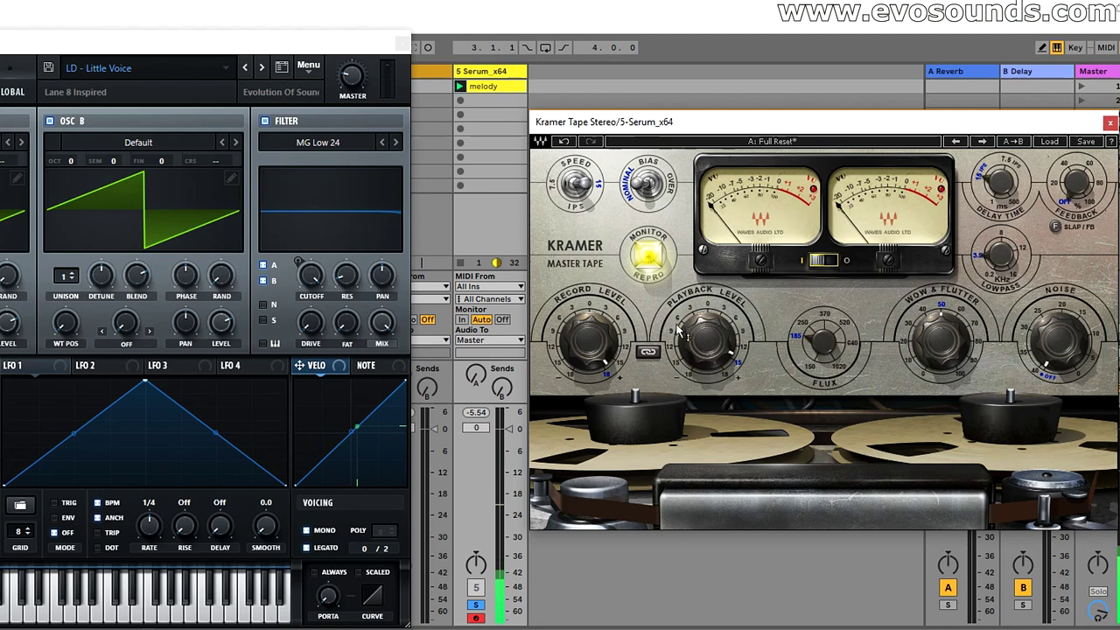
# Step: Set the unlinked record and playback levels back to 0
pyautogui.moveTo(588, 341); pyautogui.dragTo(588, 338)
pyautogui.moveTo(351, 85); pyautogui.dragTo(375, 24)
pyautogui.moveTo(593, 335); pyautogui.dragTo(592, 329)
pyautogui.doubleClick(592, 335)
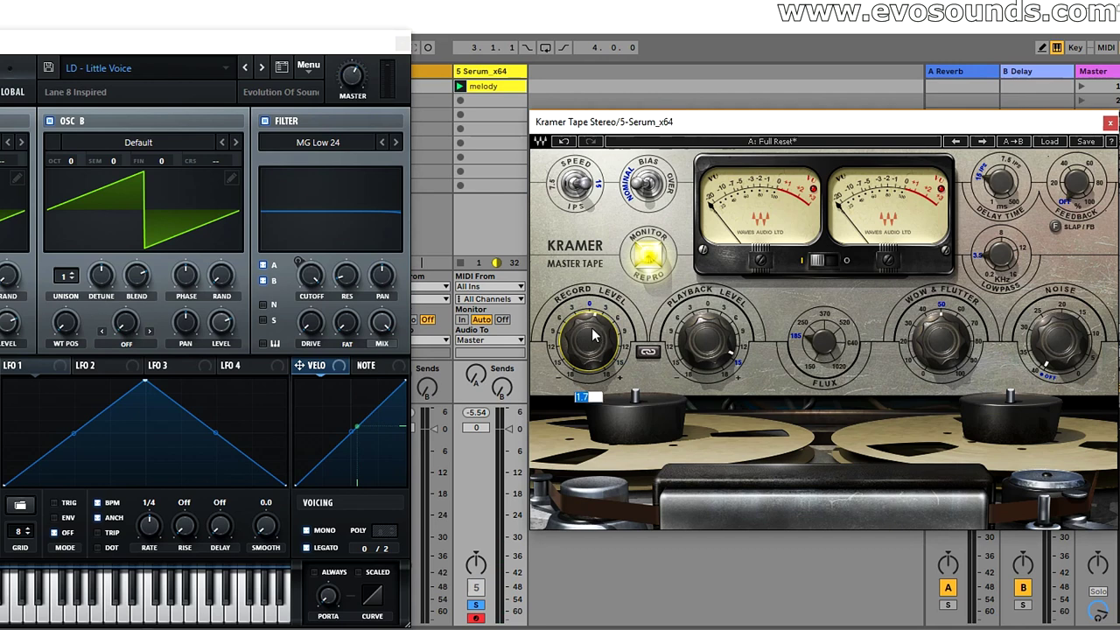
pyautogui.moveTo(718, 337); pyautogui.dragTo(718, 345)
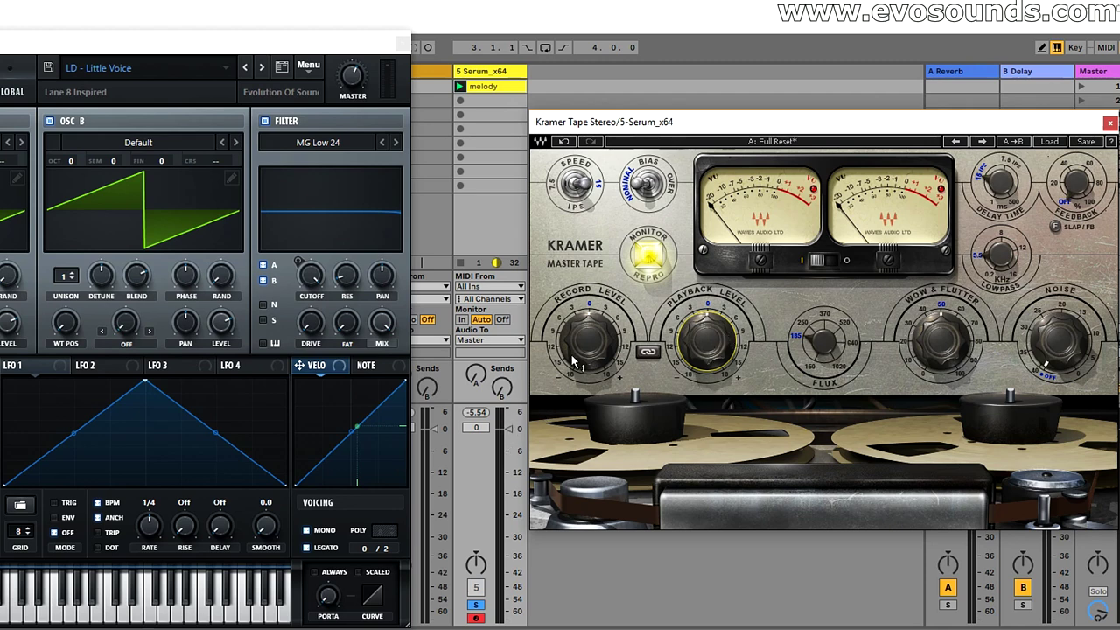
# Step: Raise only the record level to about 3 during playback and return it to 0
pyautogui.moveTo(574, 357)
pyautogui.click(579, 343)
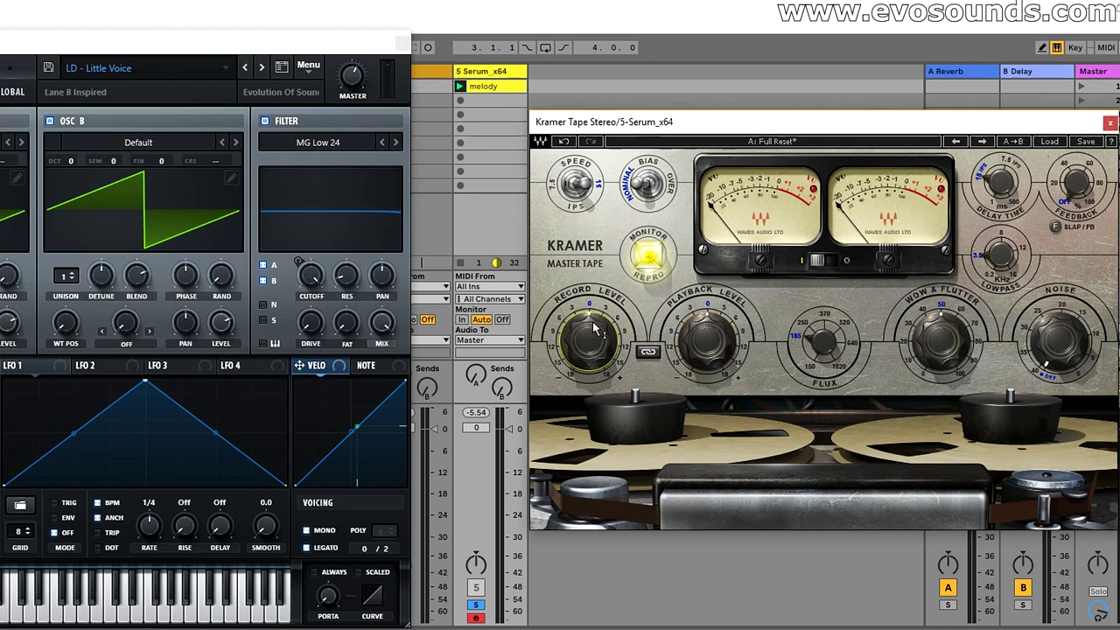
pyautogui.moveTo(593, 329)
pyautogui.moveTo(824, 352)
pyautogui.moveTo(587, 329)
pyautogui.mouseDown()
pyautogui.moveTo(588, 297)
pyautogui.moveTo(588, 320)
pyautogui.mouseUp()
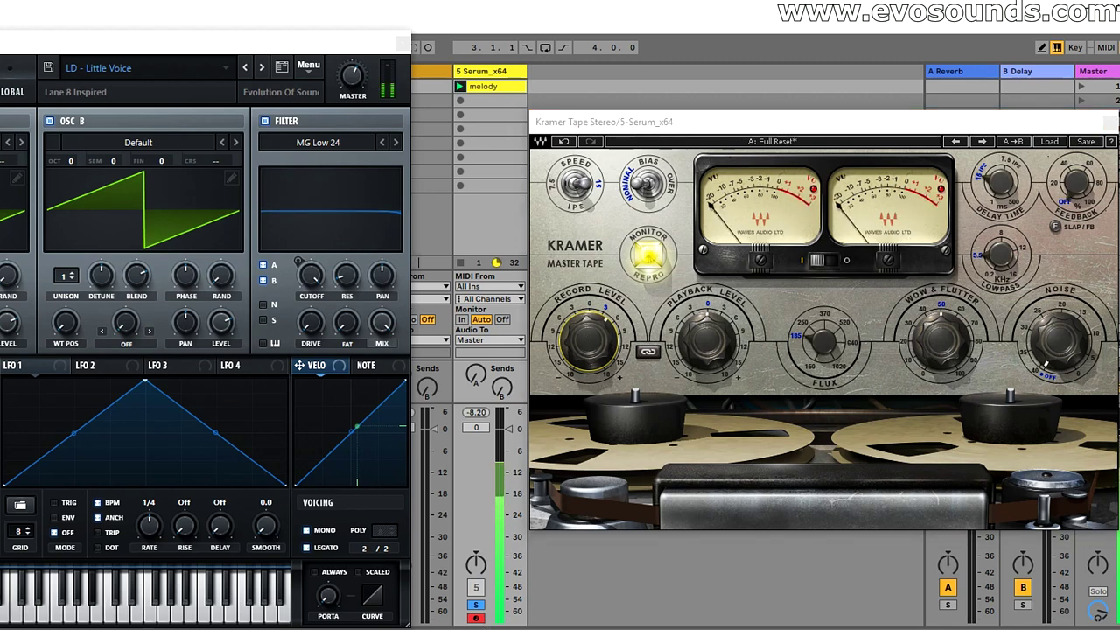
pyautogui.moveTo(588, 339); pyautogui.dragTo(588, 353)
pyautogui.moveTo(588, 310); pyautogui.dragTo(588, 313)
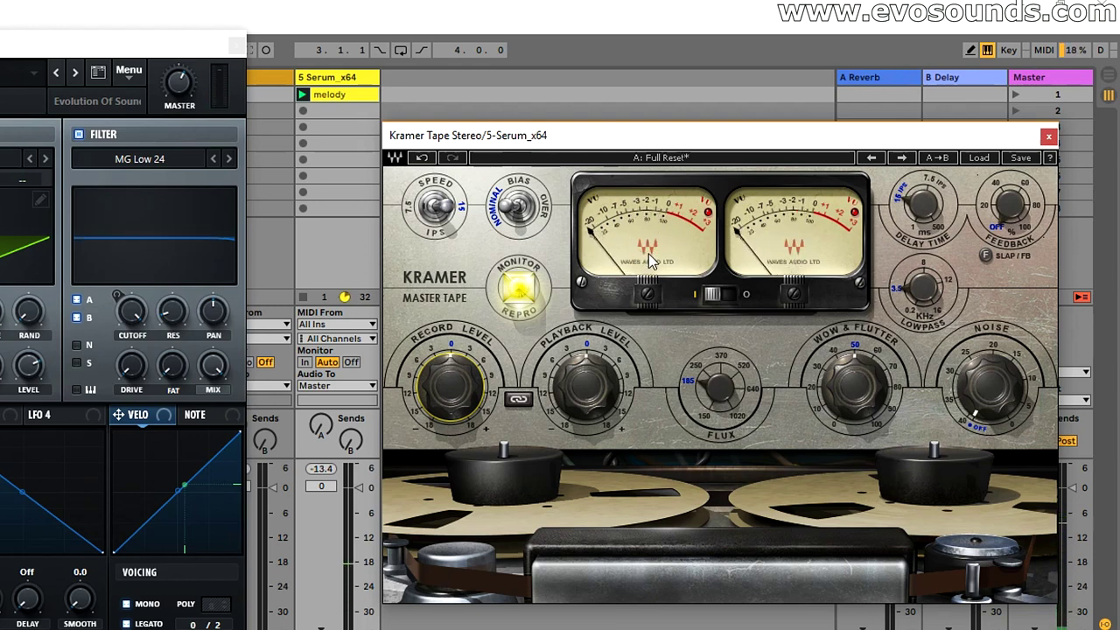
# Step: Relink the record and playback levels, raise the record level to about 15, and return it to 0
pyautogui.click(518, 399)
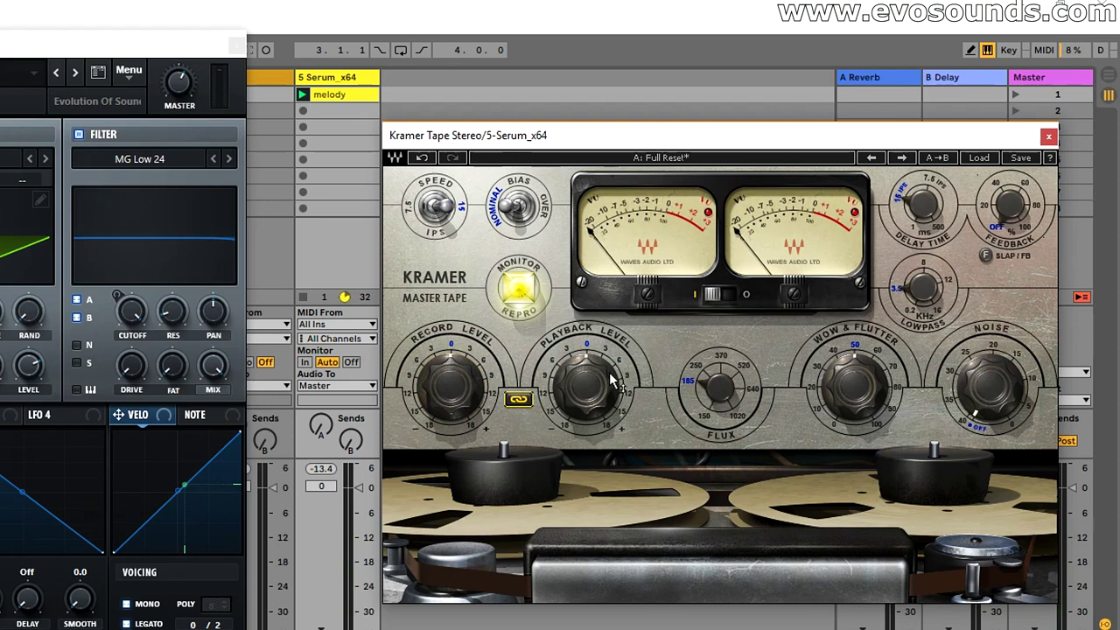
pyautogui.moveTo(455, 388); pyautogui.dragTo(455, 357)
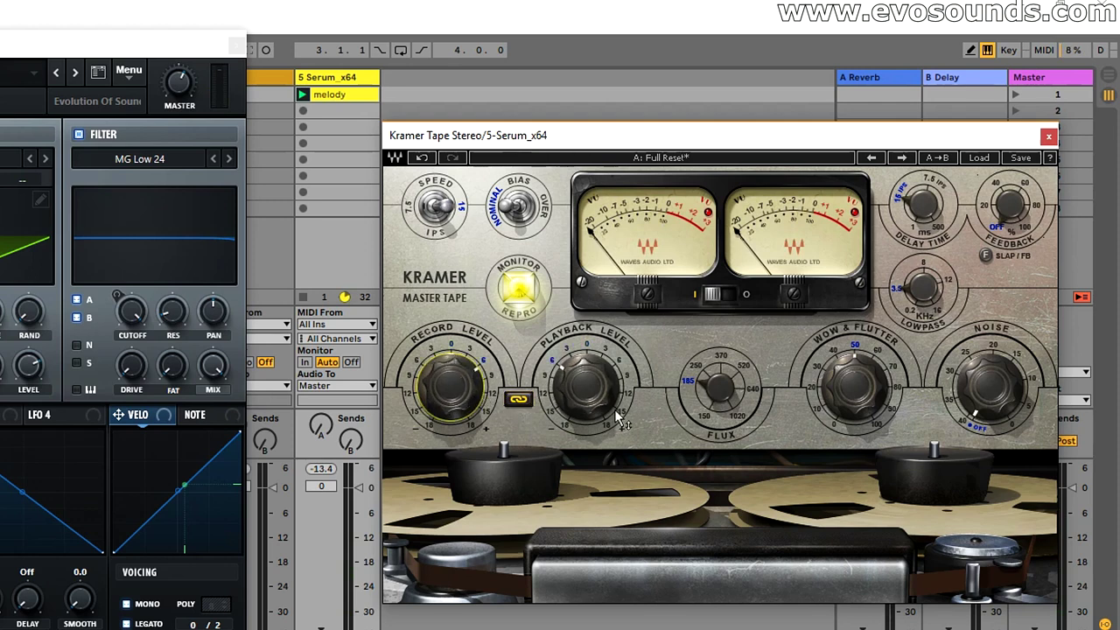
pyautogui.moveTo(462, 397); pyautogui.dragTo(461, 347)
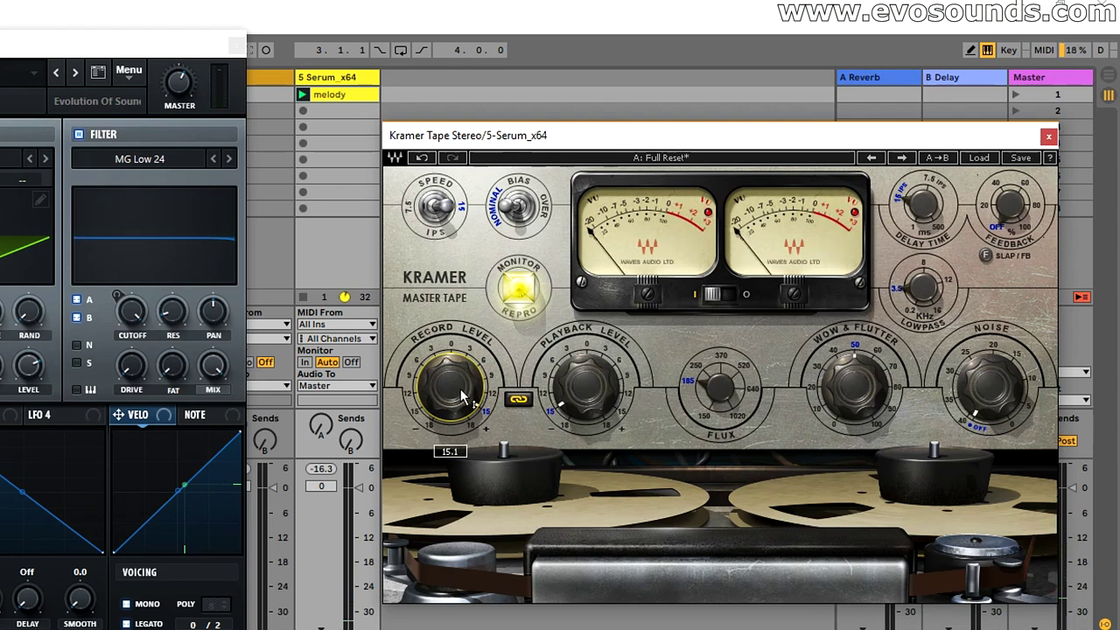
pyautogui.moveTo(464, 398); pyautogui.dragTo(463, 452)
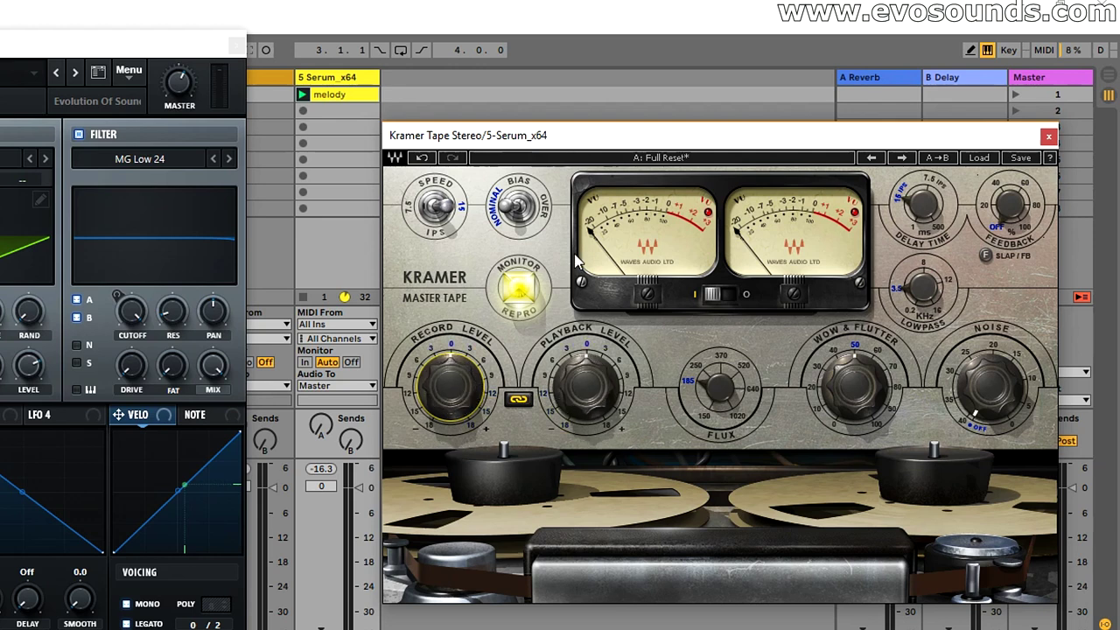
# Step: Unlink the record and playback levels and raise the flux through about 291 to about 520
pyautogui.click(527, 402)
pyautogui.moveTo(700, 378)
pyautogui.mouseDown()
pyautogui.moveTo(700, 337)
pyautogui.moveTo(700, 376)
pyautogui.mouseUp()
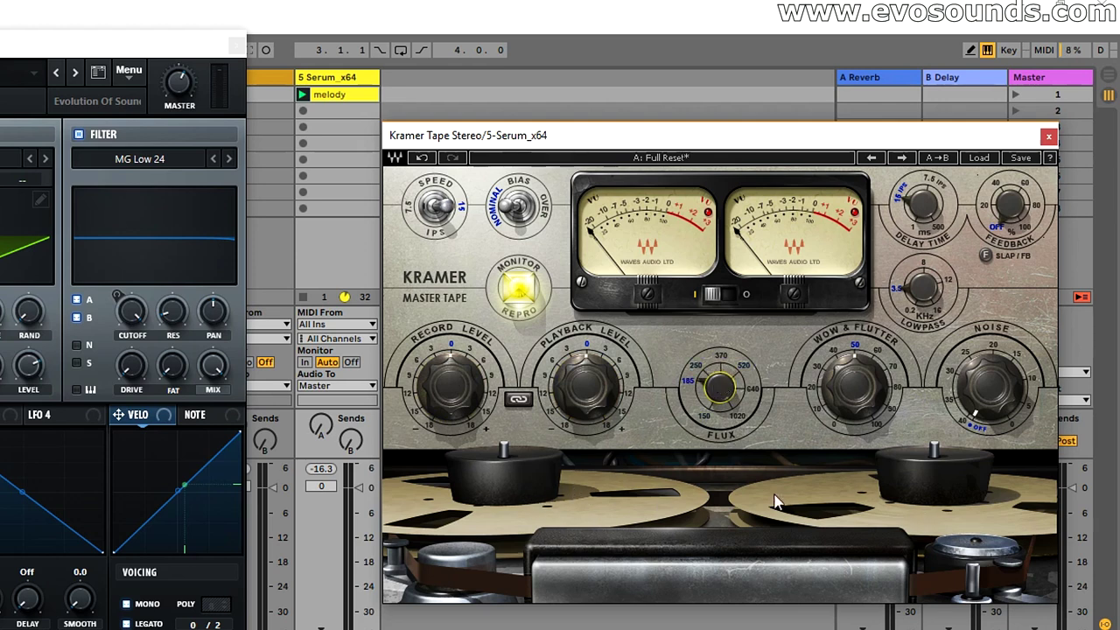
pyautogui.moveTo(720, 389); pyautogui.dragTo(719, 359)
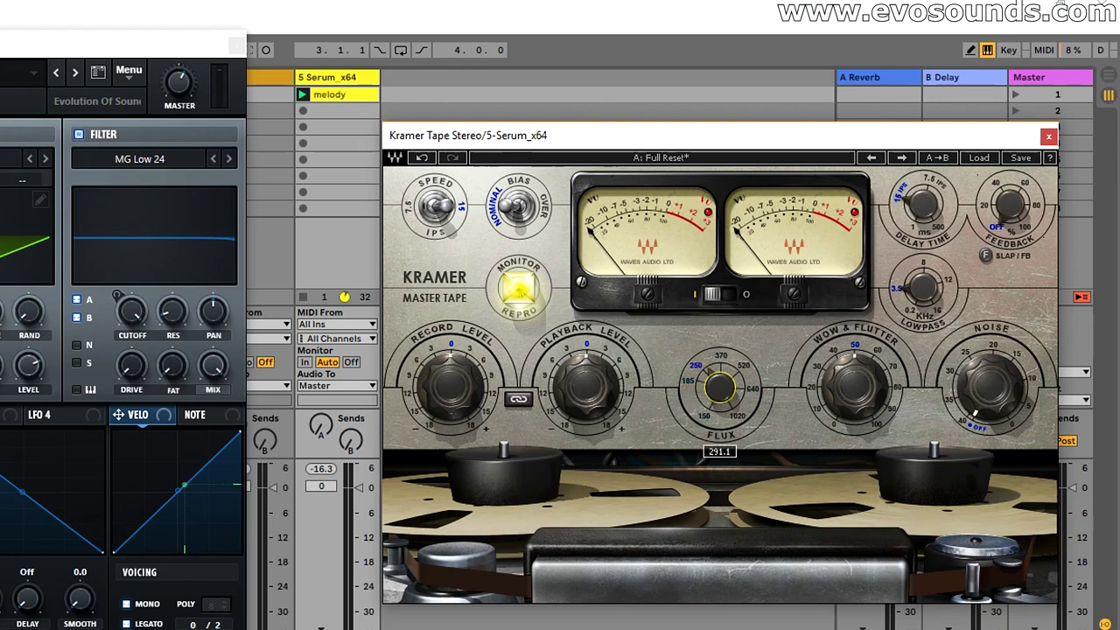
pyautogui.moveTo(719, 398)
pyautogui.mouseDown()
pyautogui.moveTo(730, 376)
pyautogui.moveTo(715, 408)
pyautogui.moveTo(737, 405)
pyautogui.moveTo(738, 392)
pyautogui.mouseUp()
pyautogui.click(467, 398)
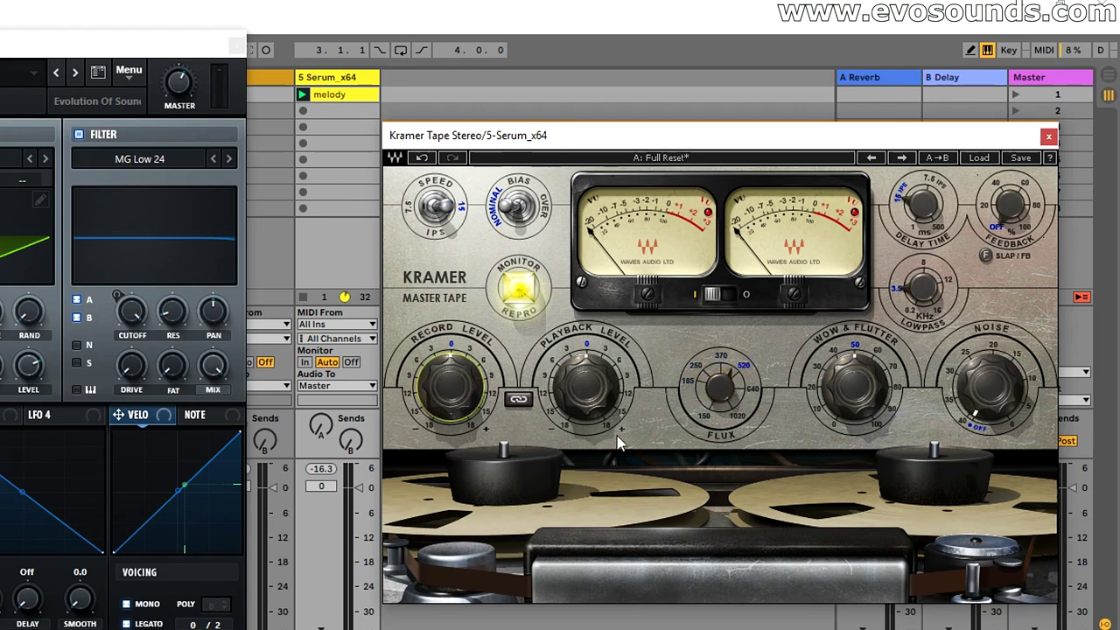
# Step: Lower the flux to about 370 and about 188 during playback, and set it to 250
pyautogui.moveTo(730, 389); pyautogui.dragTo(663, 389)
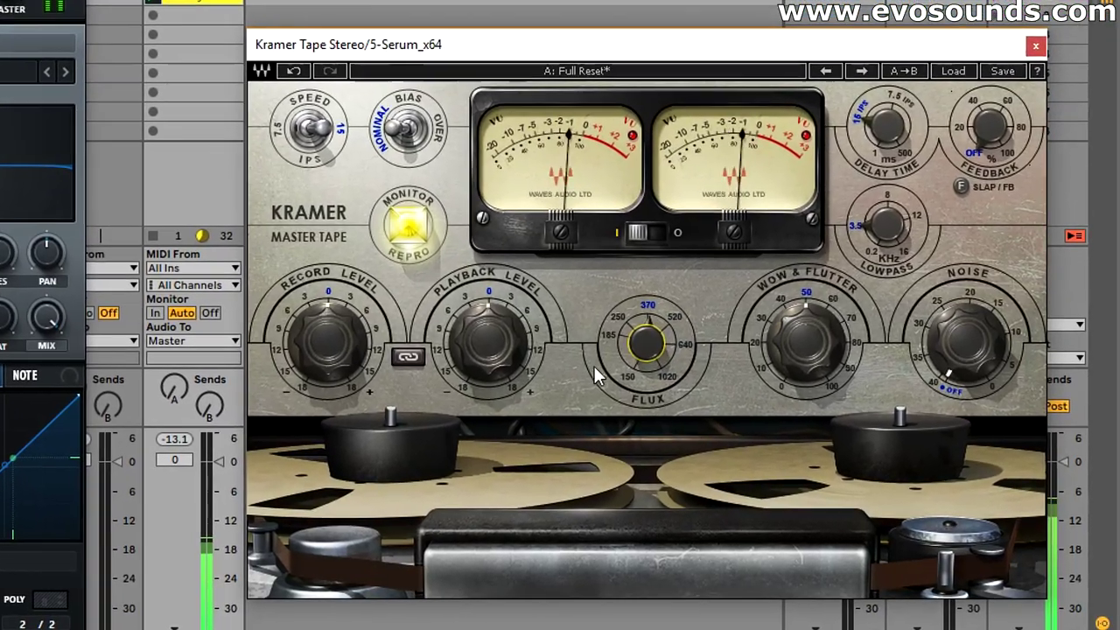
pyautogui.moveTo(647, 344); pyautogui.dragTo(648, 388)
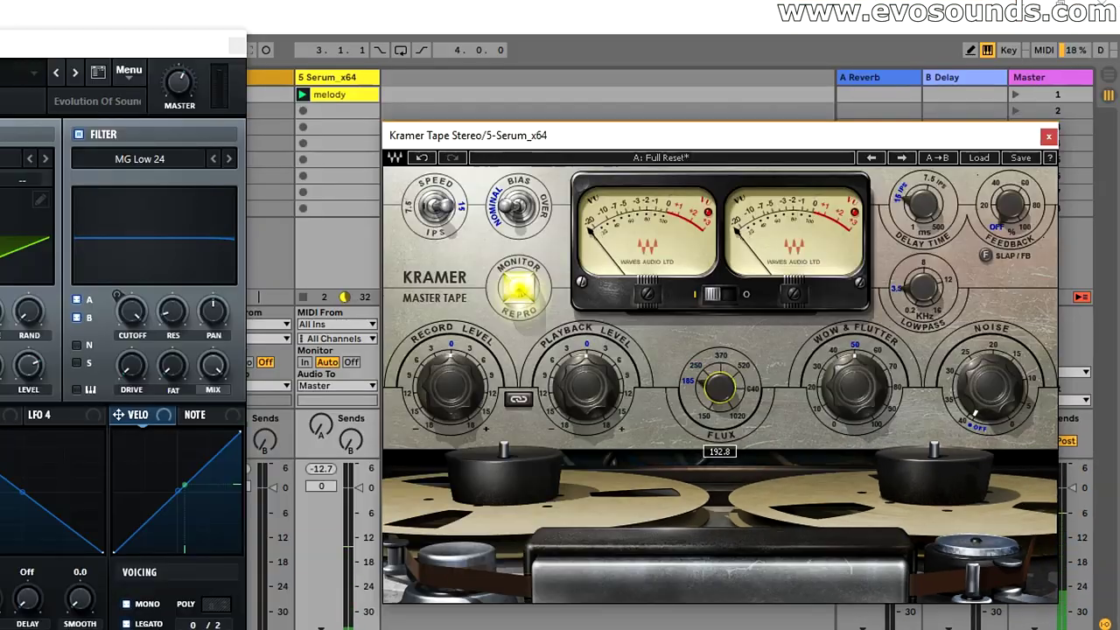
pyautogui.moveTo(720, 402); pyautogui.dragTo(720, 404)
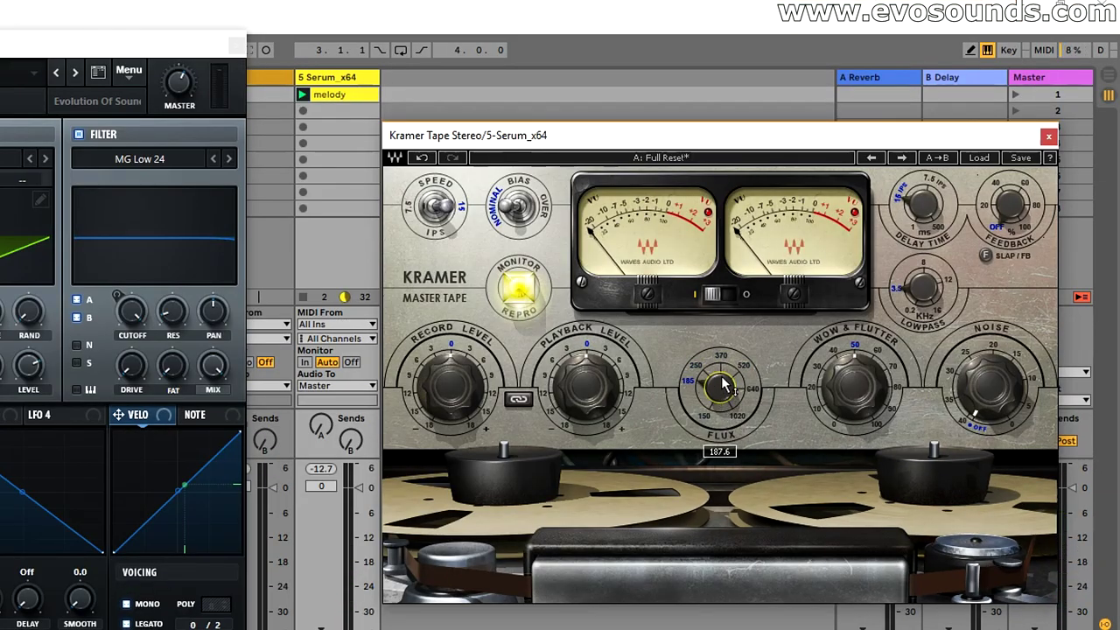
pyautogui.moveTo(725, 385); pyautogui.dragTo(719, 407)
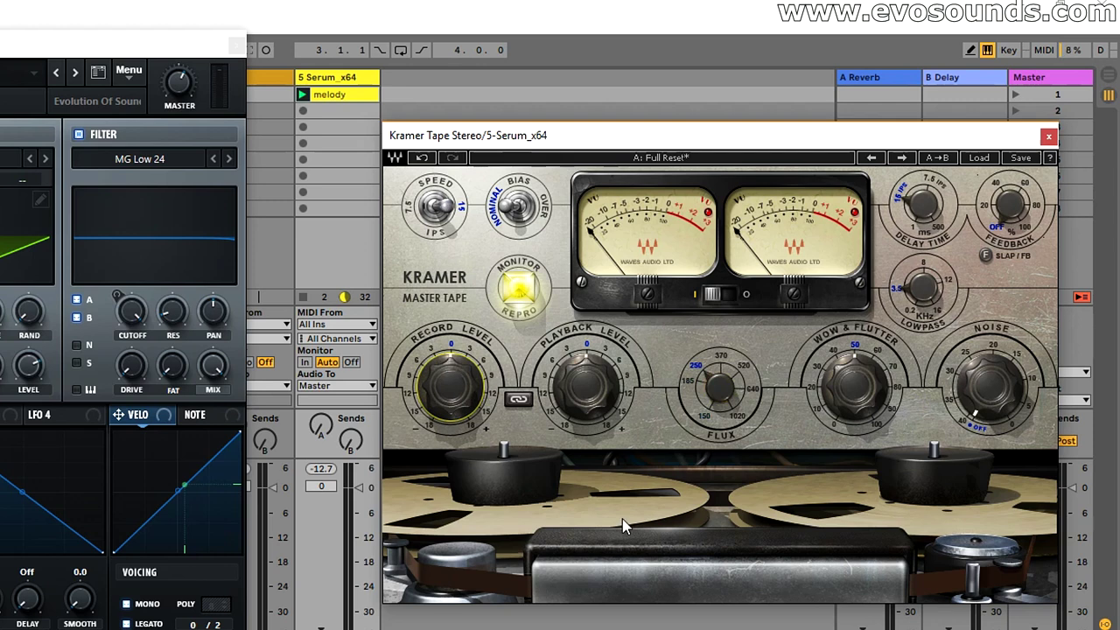
# Step: Drop wow and flutter to 0, and raise it through about 60 to about 75 during playback
pyautogui.moveTo(848, 356); pyautogui.dragTo(848, 413)
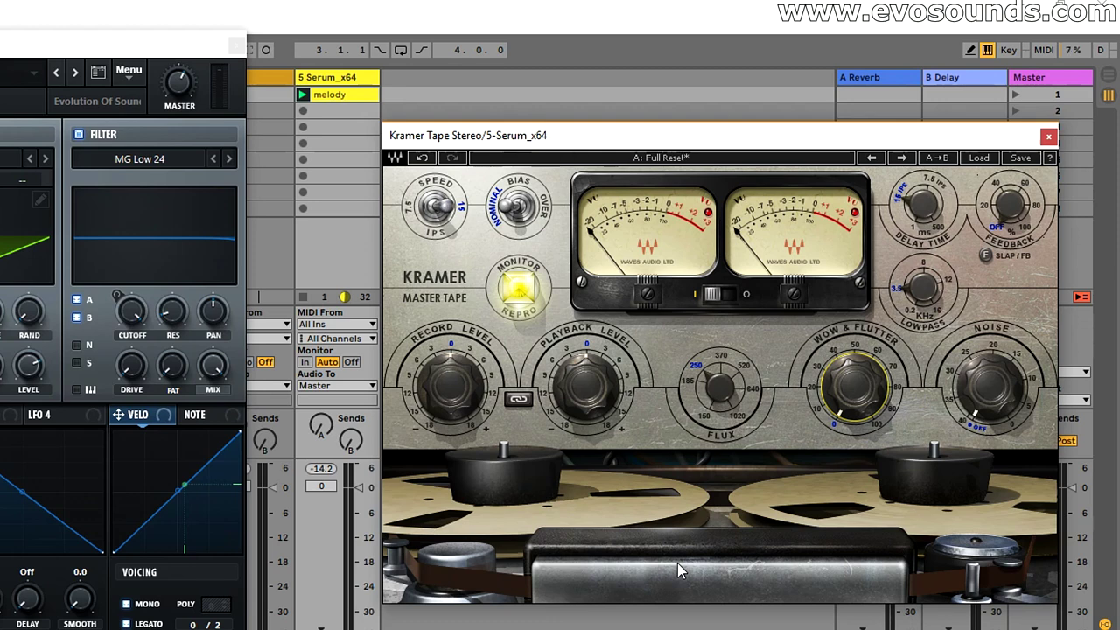
pyautogui.moveTo(866, 418)
pyautogui.mouseDown()
pyautogui.moveTo(866, 368)
pyautogui.moveTo(862, 417)
pyautogui.mouseUp()
pyautogui.moveTo(843, 396); pyautogui.dragTo(843, 352)
pyautogui.moveTo(848, 405); pyautogui.dragTo(849, 393)
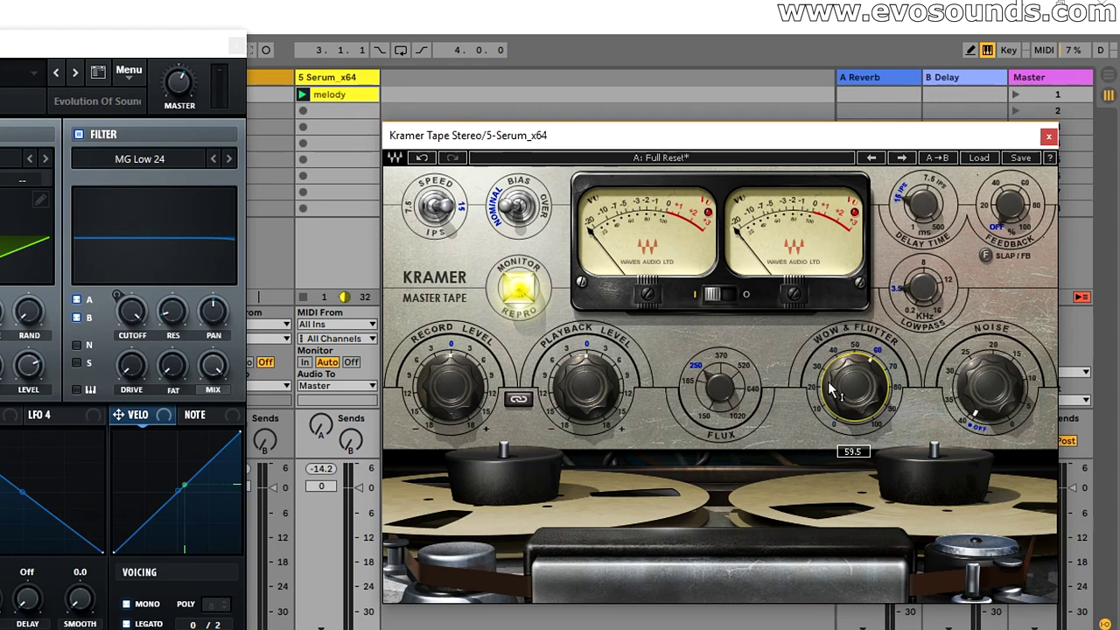
pyautogui.moveTo(853, 390)
pyautogui.mouseDown()
pyautogui.moveTo(853, 460)
pyautogui.moveTo(853, 382)
pyautogui.moveTo(841, 386)
pyautogui.mouseUp()
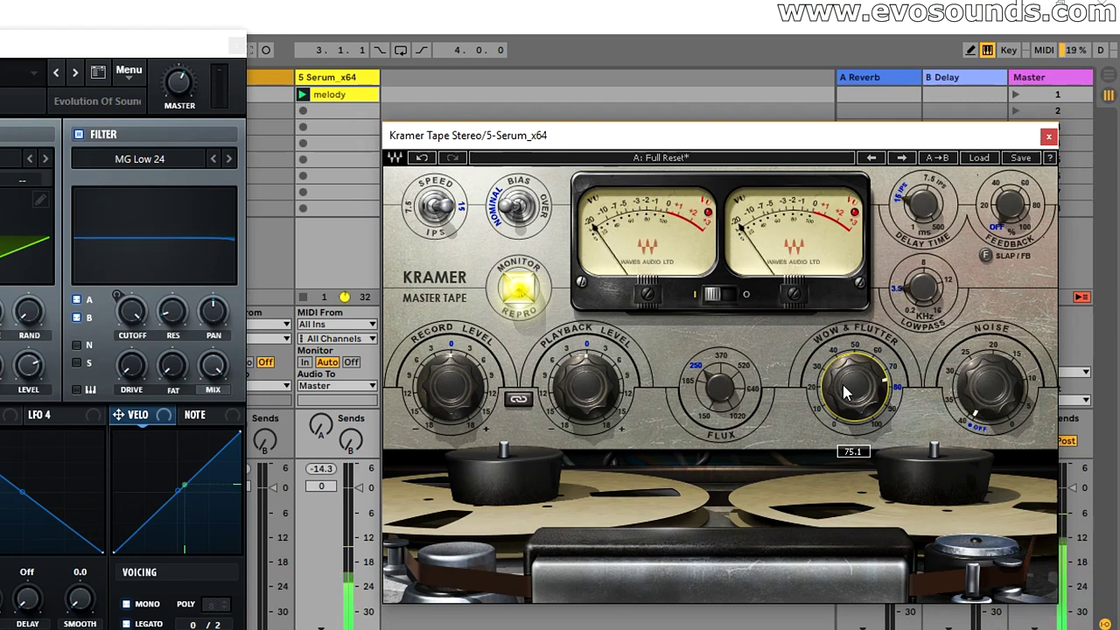
# Step: Lower wow and flutter to about 50 and return it to 0
pyautogui.moveTo(118, 415); pyautogui.dragTo(15, 194)
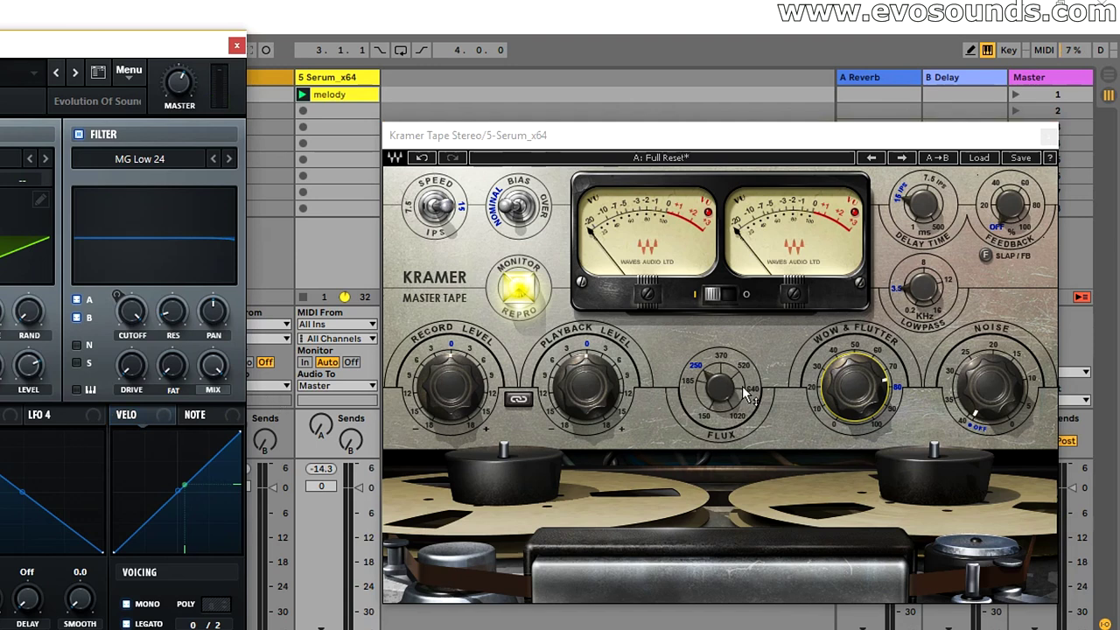
pyautogui.click(841, 389)
pyautogui.moveTo(841, 389); pyautogui.dragTo(842, 411)
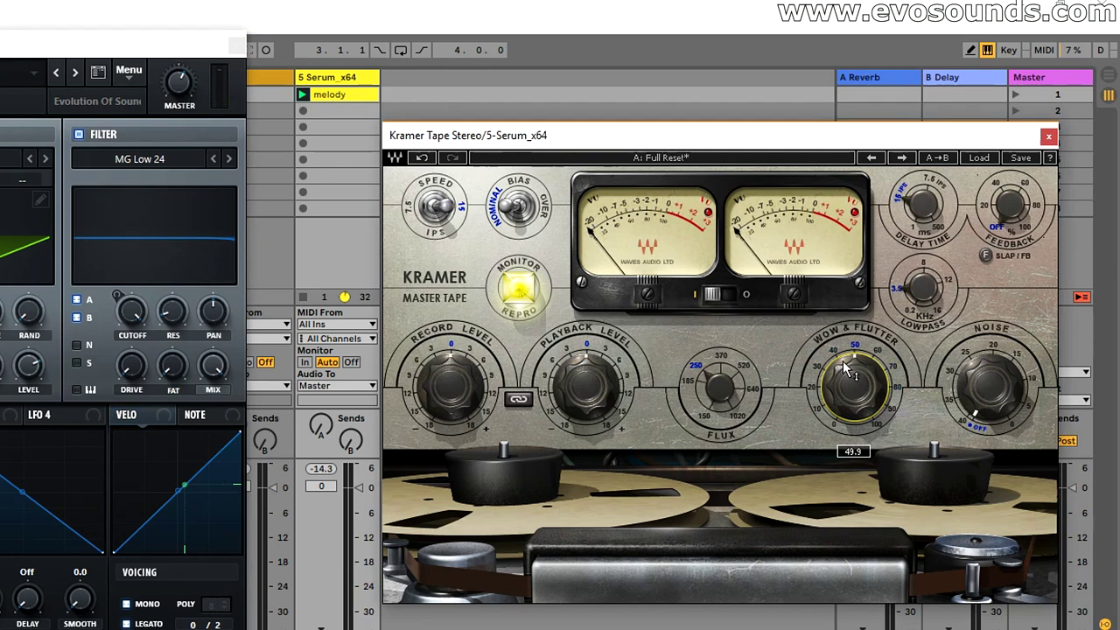
pyautogui.moveTo(844, 359); pyautogui.dragTo(844, 400)
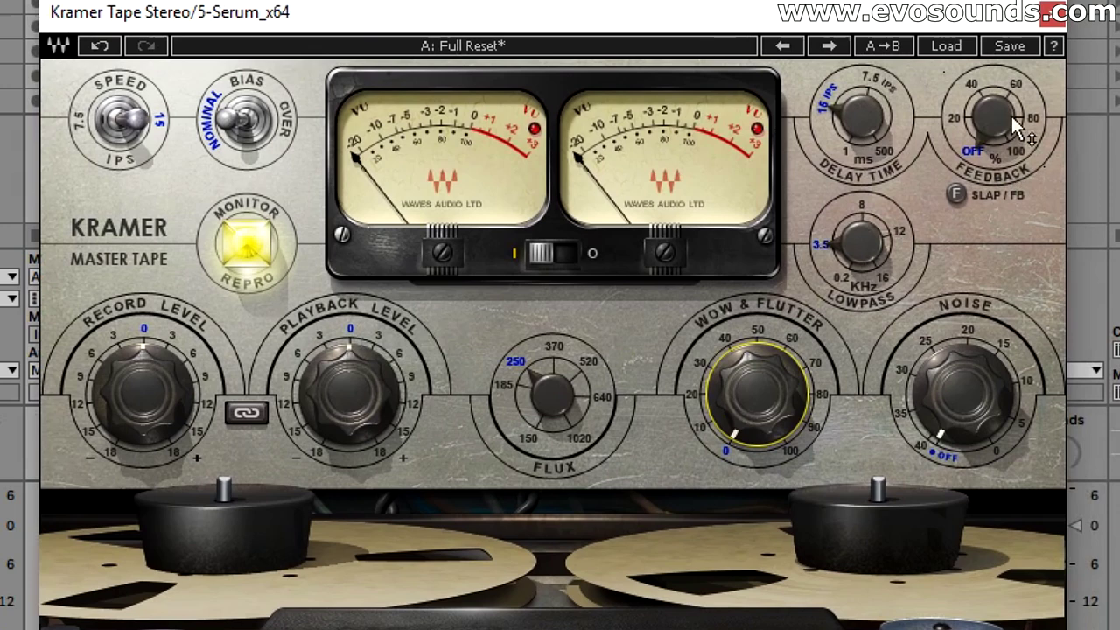
# Step: Switch the delay from feedback to slap mode and open its lowpass filter to 16 kHz
pyautogui.click(957, 194)
pyautogui.click(957, 194)
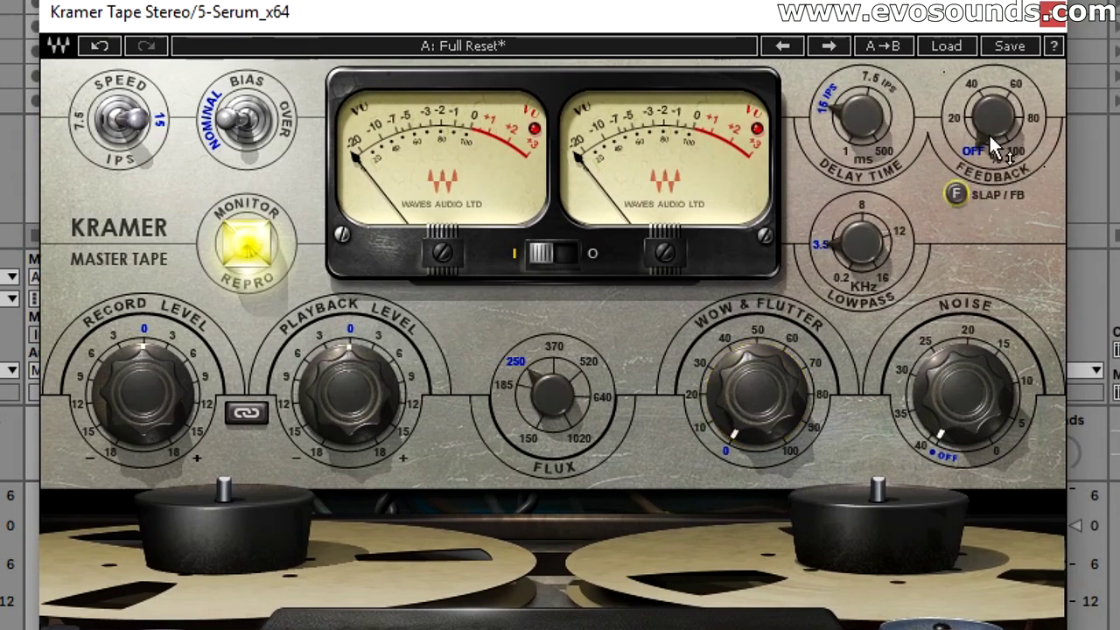
pyautogui.click(954, 194)
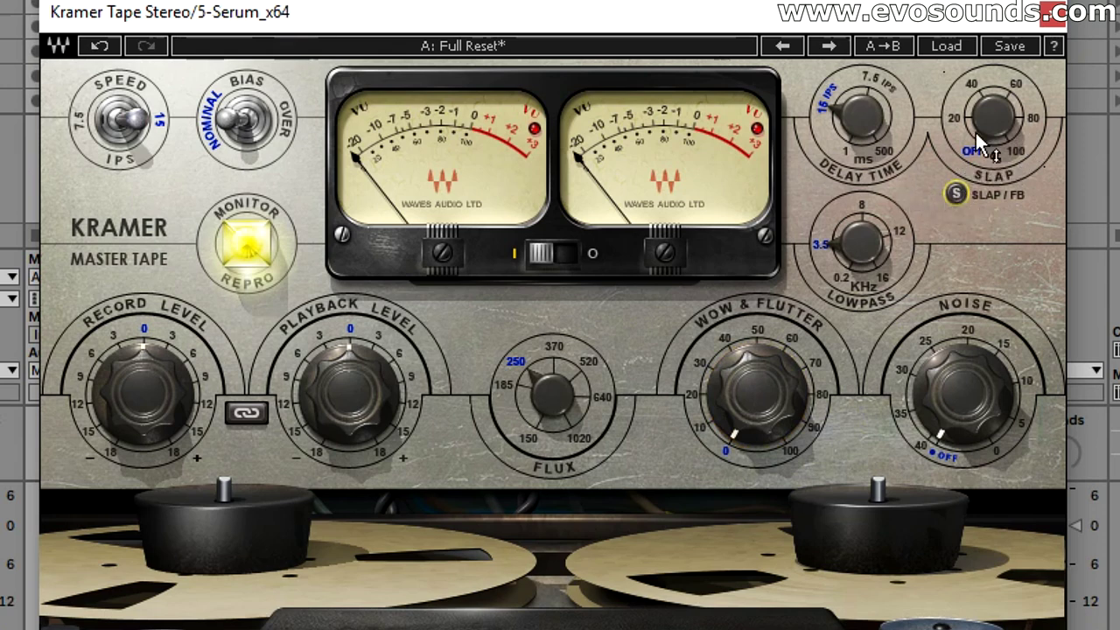
pyautogui.moveTo(980, 118)
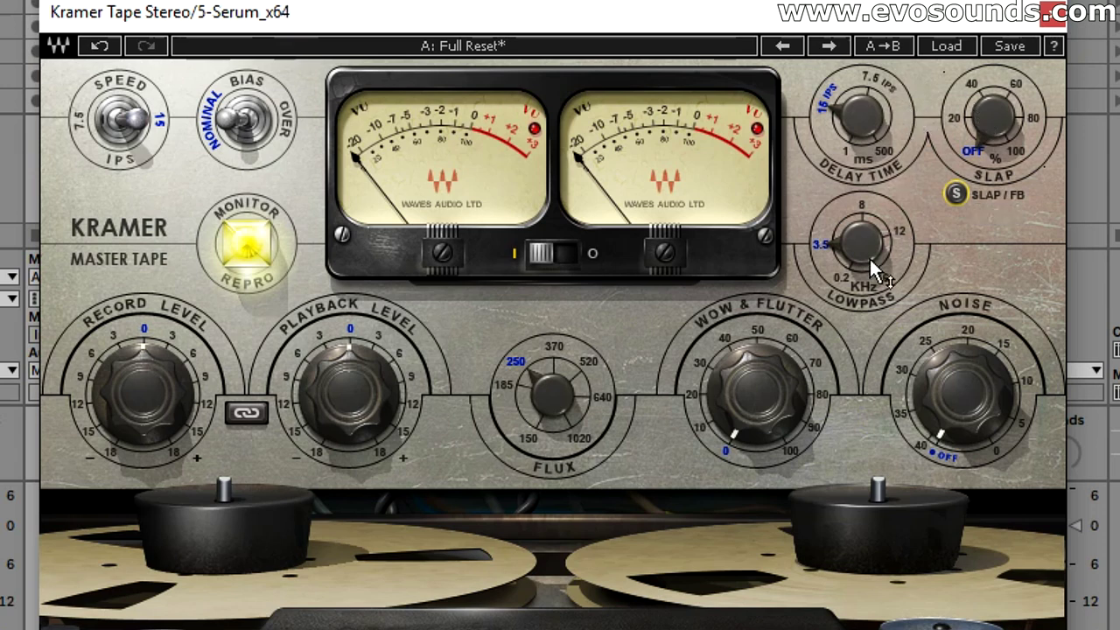
pyautogui.moveTo(861, 243)
pyautogui.moveTo(861, 243)
pyautogui.mouseDown()
pyautogui.moveTo(829, 243)
pyautogui.moveTo(861, 215)
pyautogui.moveTo(862, 264)
pyautogui.moveTo(862, 236)
pyautogui.moveTo(879, 273)
pyautogui.moveTo(879, 243)
pyautogui.mouseUp()
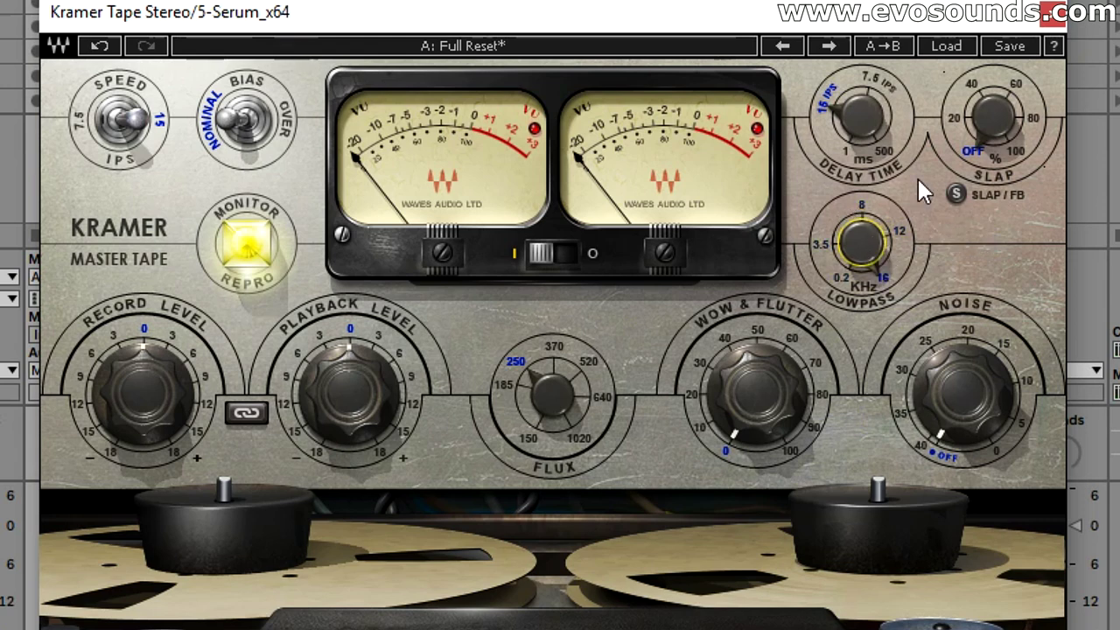
# Step: Raise the slap amount to about 40% and vary the delay time down to about 38 ms, settling on 7.5 IPS
pyautogui.moveTo(989, 129); pyautogui.dragTo(993, 101)
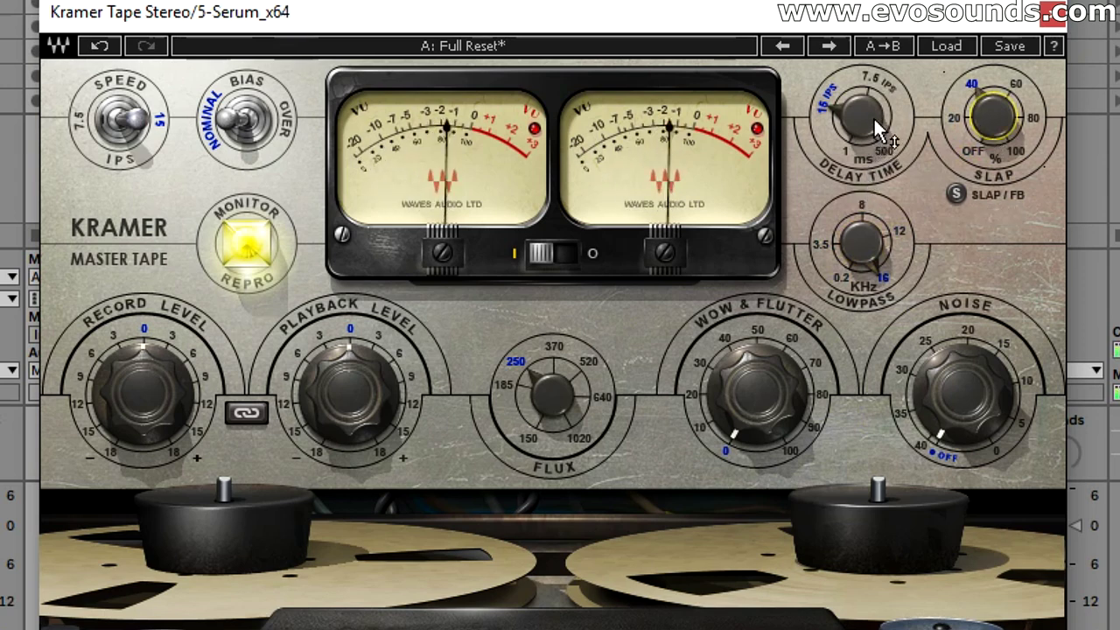
pyautogui.moveTo(880, 131); pyautogui.dragTo(916, 153)
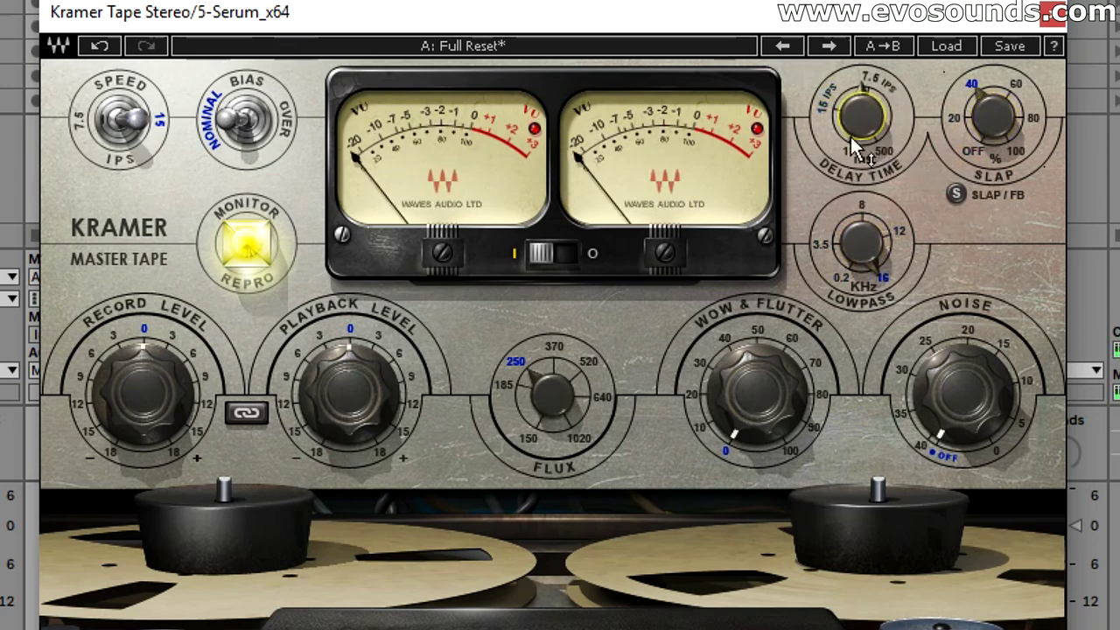
pyautogui.moveTo(863, 113)
pyautogui.mouseDown()
pyautogui.moveTo(863, 98)
pyautogui.moveTo(863, 127)
pyautogui.moveTo(882, 104)
pyautogui.mouseUp()
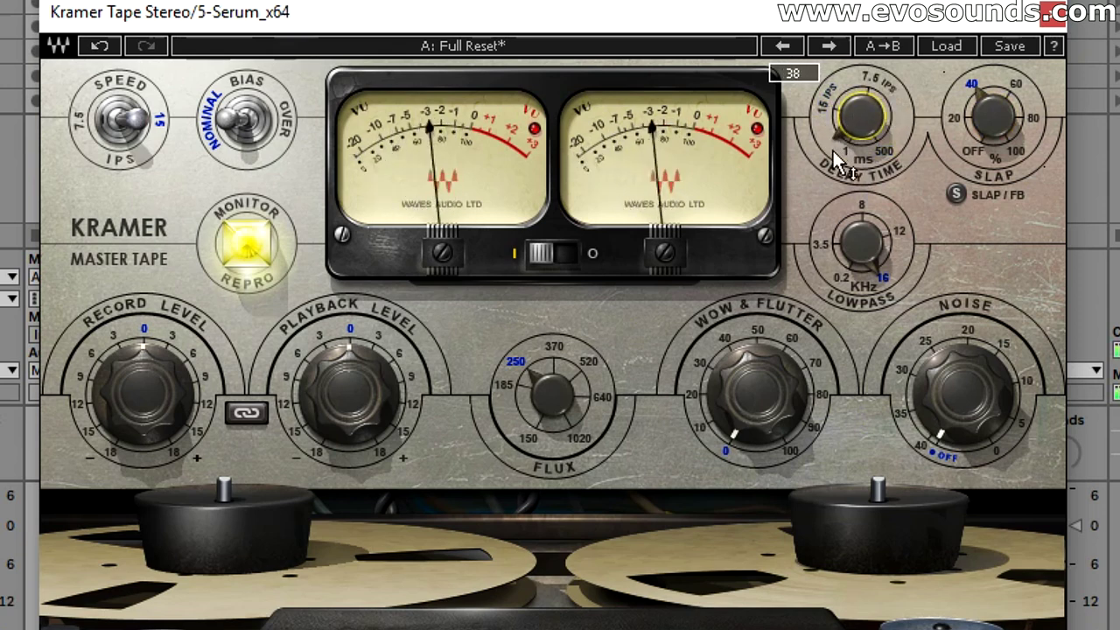
pyautogui.click(868, 81)
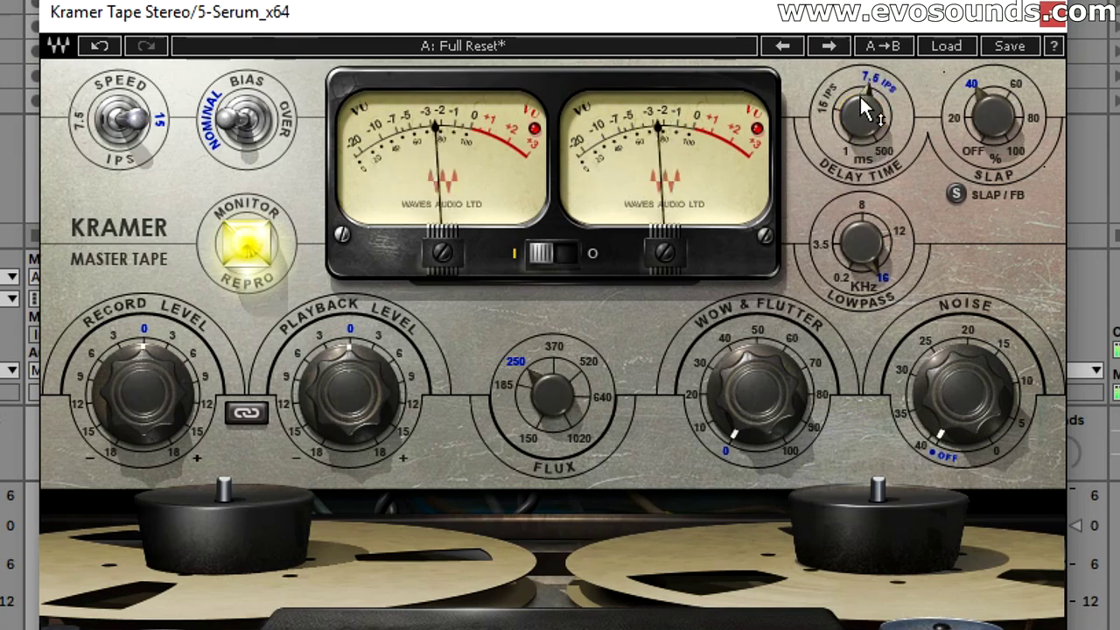
pyautogui.click(861, 100)
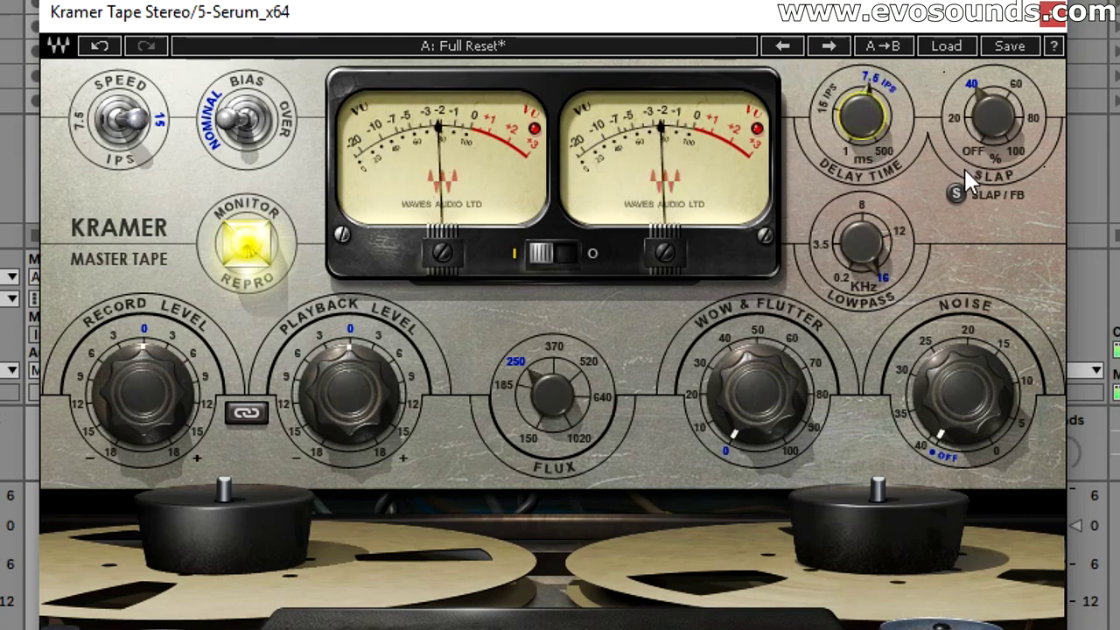
# Step: Switch the delay back to feedback mode and lower its lowpass filter to 8 kHz
pyautogui.click(956, 192)
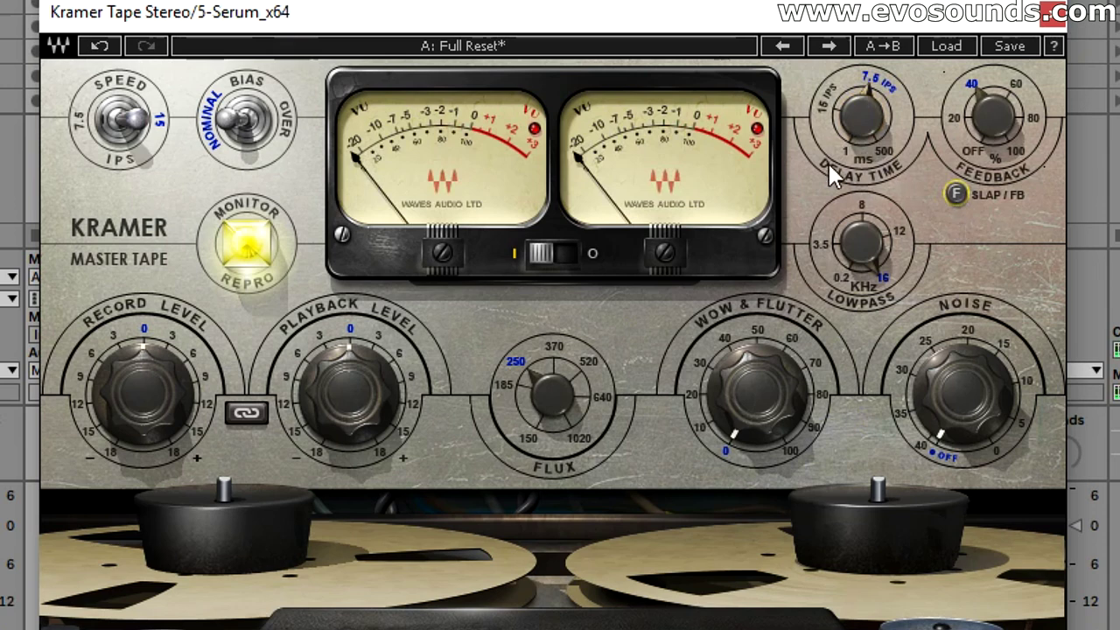
pyautogui.moveTo(998, 131)
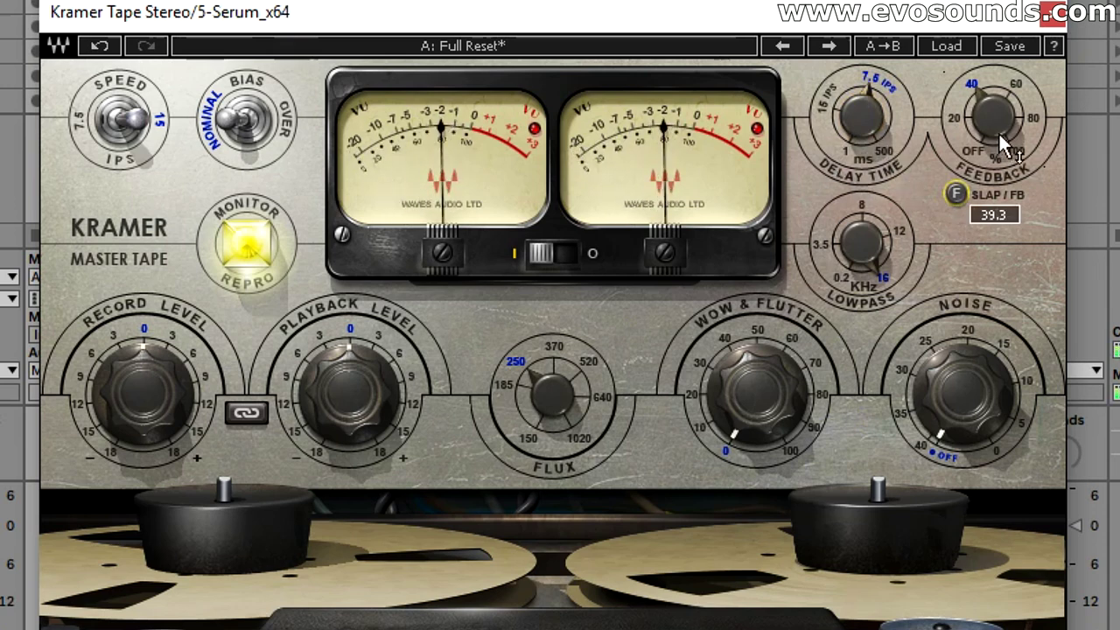
pyautogui.click(866, 234)
pyautogui.moveTo(866, 234); pyautogui.dragTo(866, 250)
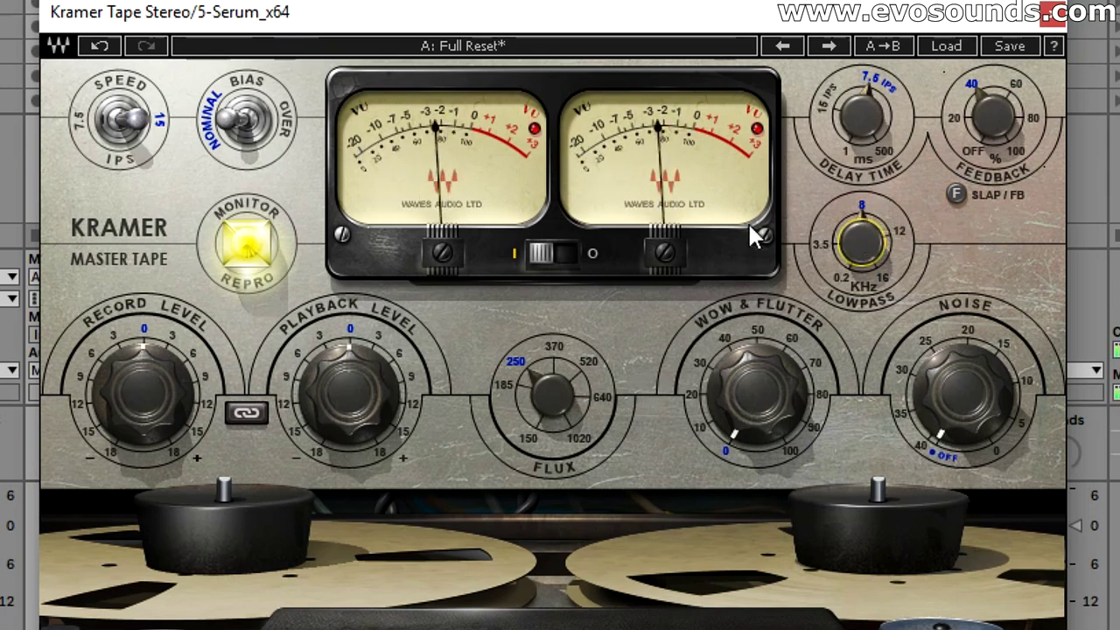
# Step: Vary the feedback between about 20% and 40%, leaving it at 20%, and set the delay time to about 138 ms
pyautogui.moveTo(989, 113)
pyautogui.mouseDown()
pyautogui.moveTo(988, 131)
pyautogui.moveTo(987, 112)
pyautogui.mouseUp()
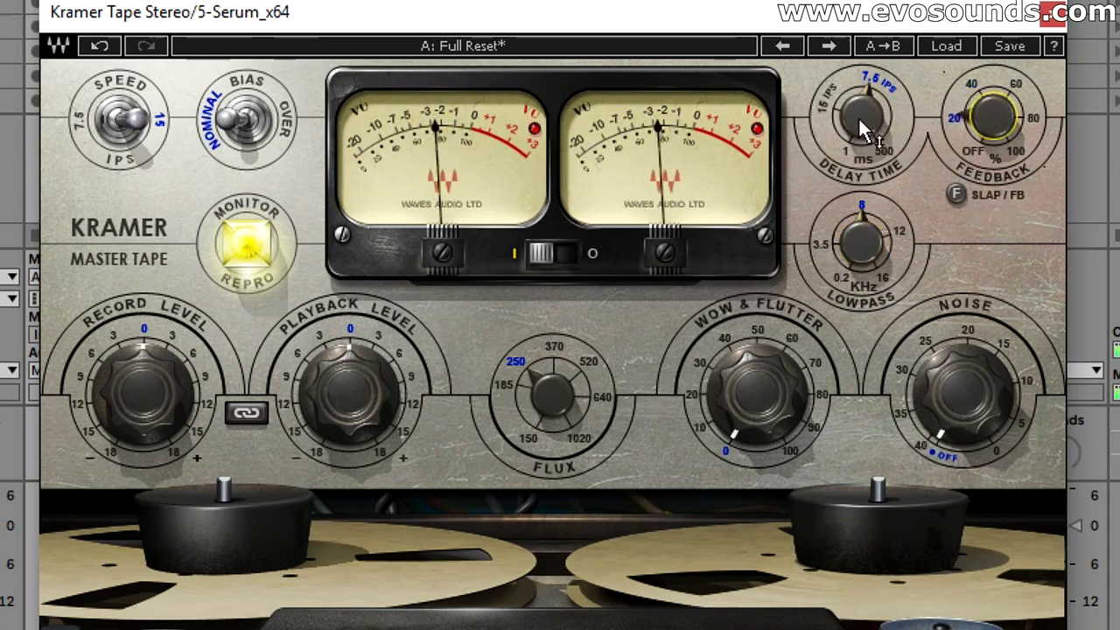
pyautogui.moveTo(858, 116); pyautogui.dragTo(858, 96)
pyautogui.moveTo(971, 140); pyautogui.dragTo(972, 127)
pyautogui.moveTo(864, 119); pyautogui.dragTo(864, 131)
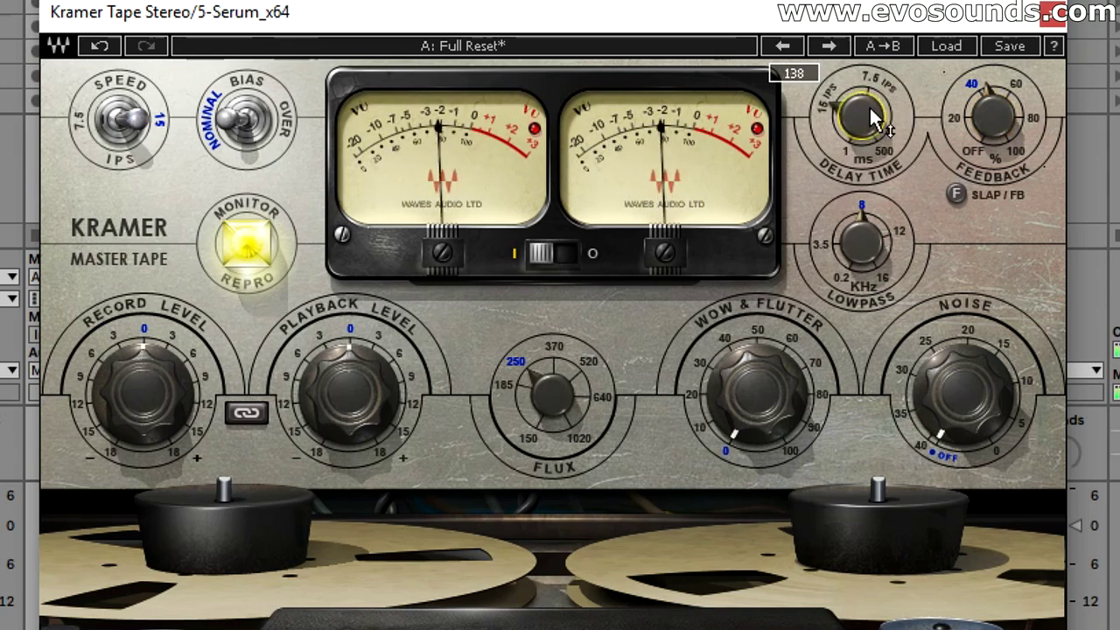
pyautogui.moveTo(995, 113); pyautogui.dragTo(994, 134)
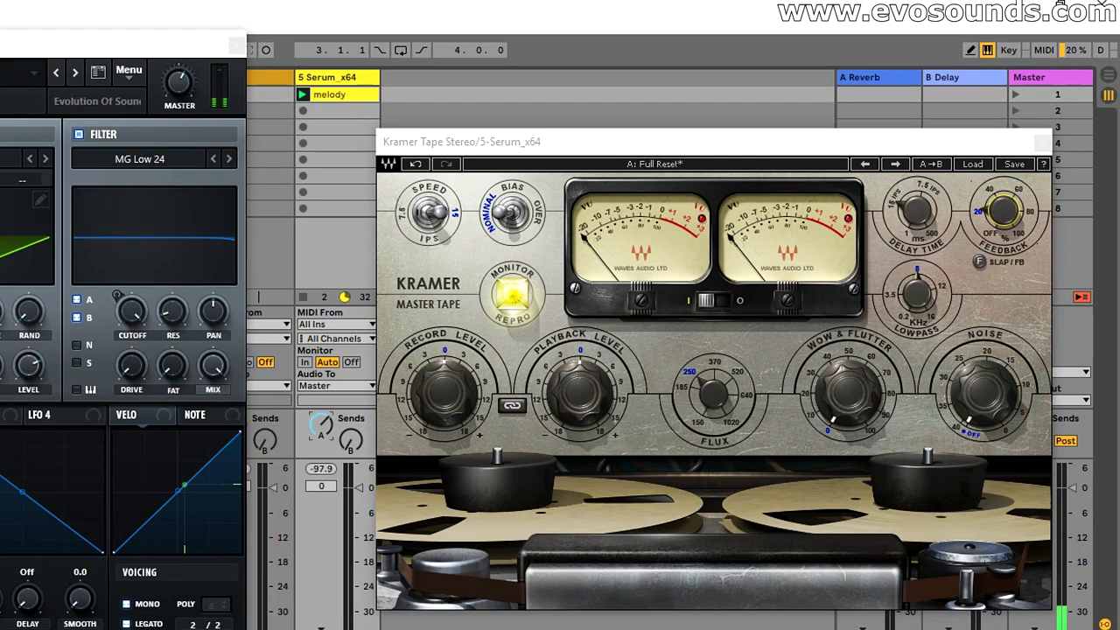
# Step: Raise the Serum track's send to the A Reverb return and lower the flux to 185 during playback
pyautogui.moveTo(324, 429); pyautogui.dragTo(324, 413)
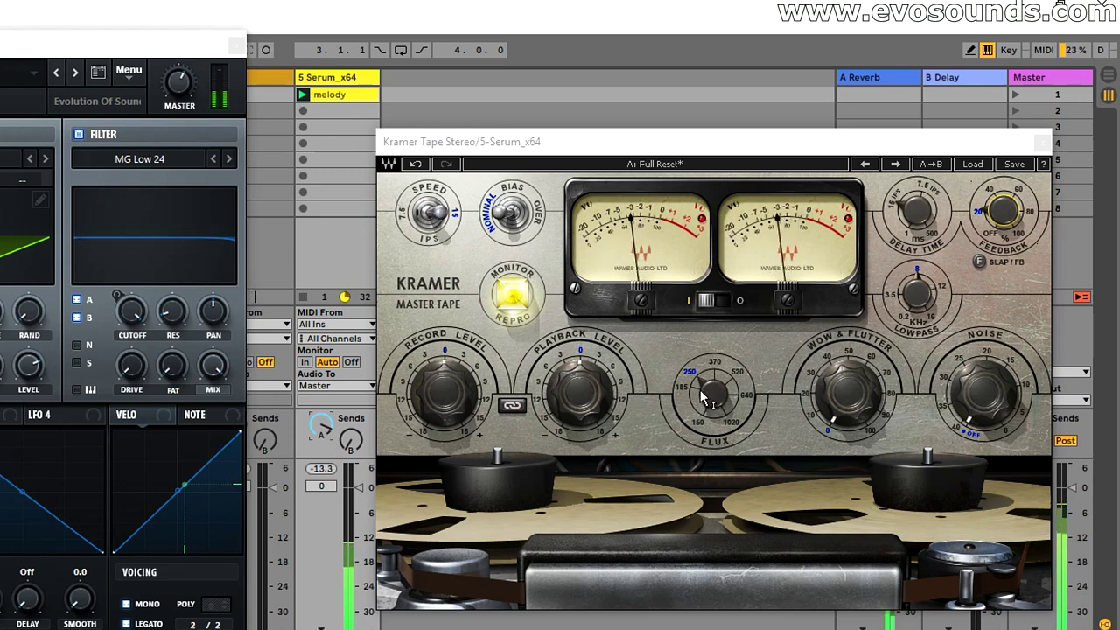
pyautogui.moveTo(714, 393); pyautogui.dragTo(713, 415)
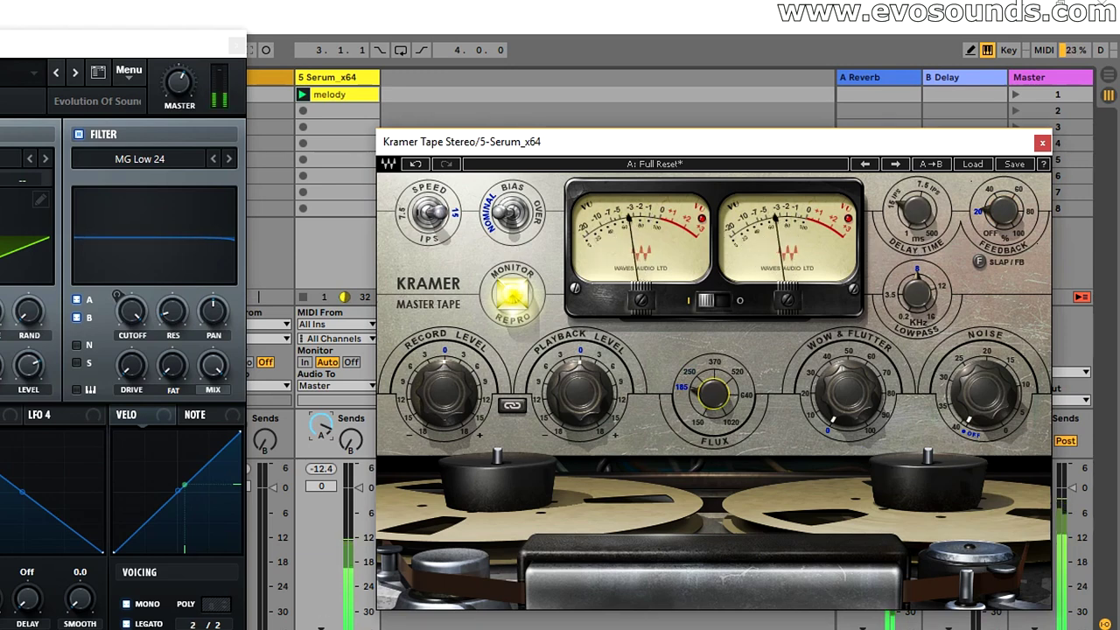
pyautogui.click(385, 628)
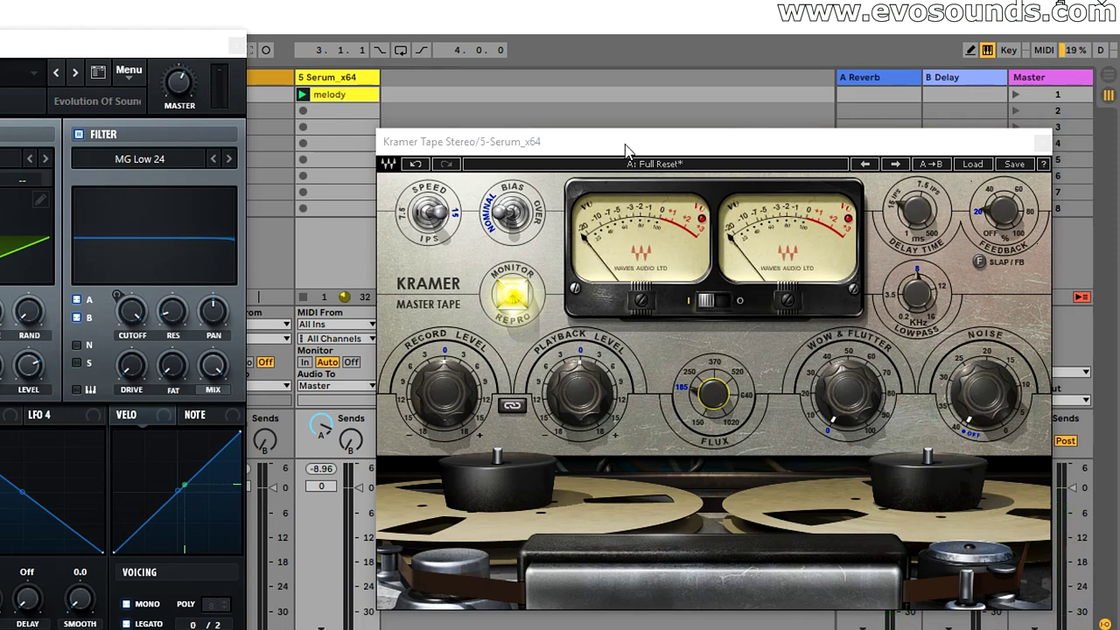
# Step: Raise wow and flutter to 50 while the melody plays, and stop playback
pyautogui.moveTo(847, 394); pyautogui.dragTo(847, 357)
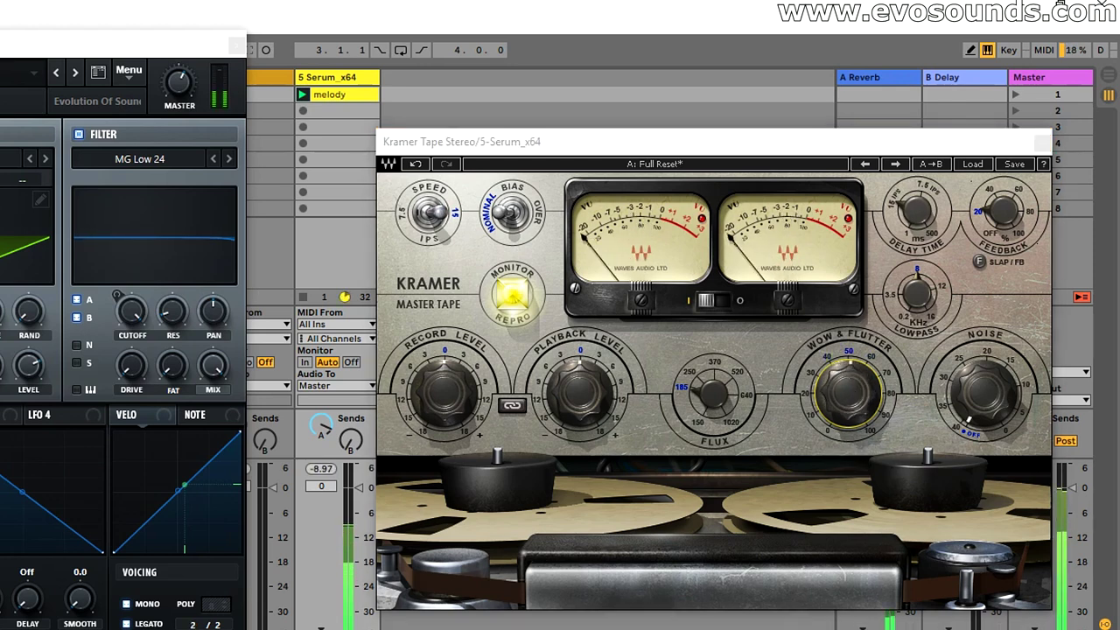
pyautogui.moveTo(847, 394); pyautogui.dragTo(847, 398)
pyautogui.press('space')
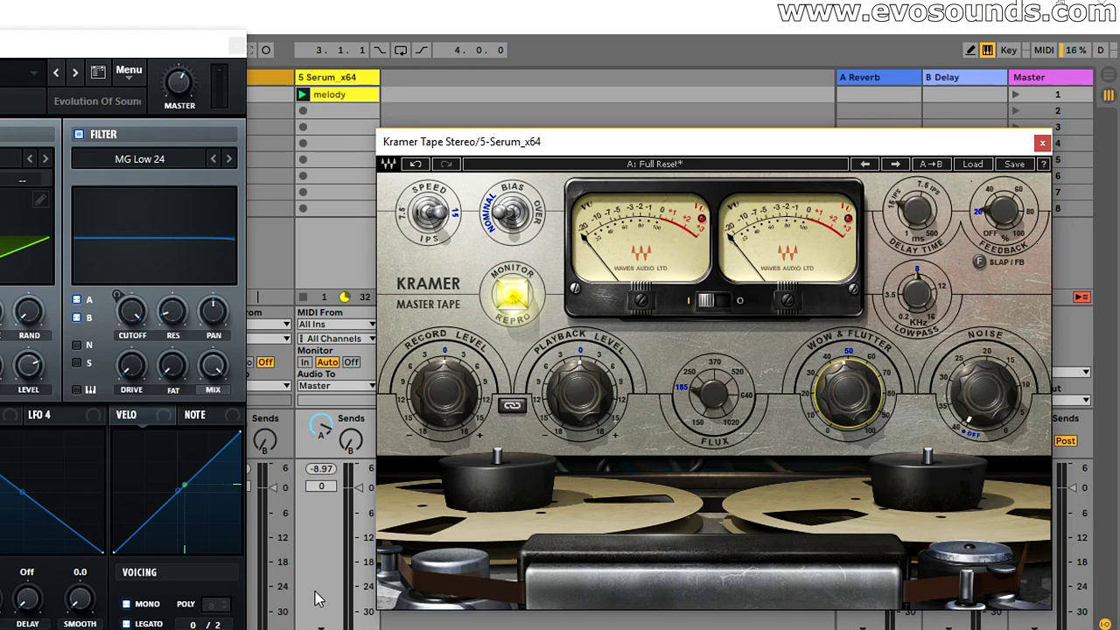
# Step: Turn the delay feedback off and lower its lowpass filter to 0.2 kHz, keeping feedback mode selected
pyautogui.moveTo(997, 218); pyautogui.dragTo(995, 250)
pyautogui.moveTo(919, 310); pyautogui.dragTo(919, 328)
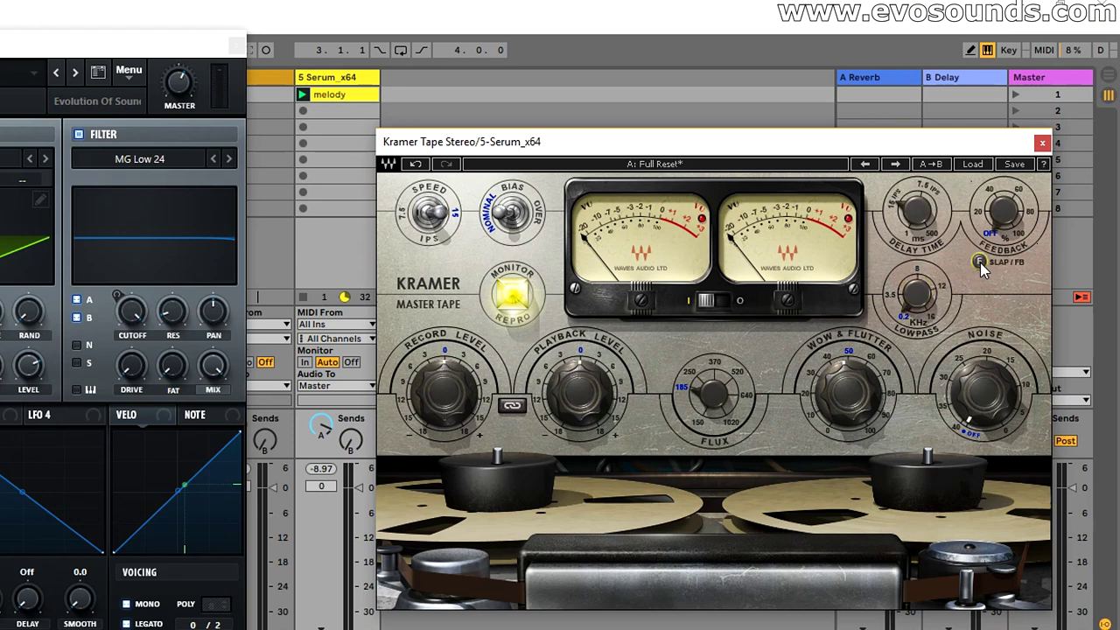
pyautogui.click(980, 261)
# Step: Raise the tape noise to its maximum of 0 and adjust the playback level to about -0.1
pyautogui.click(945, 398)
pyautogui.moveTo(945, 398); pyautogui.dragTo(915, 418)
pyautogui.click(587, 408)
pyautogui.moveTo(588, 408); pyautogui.dragTo(584, 442)
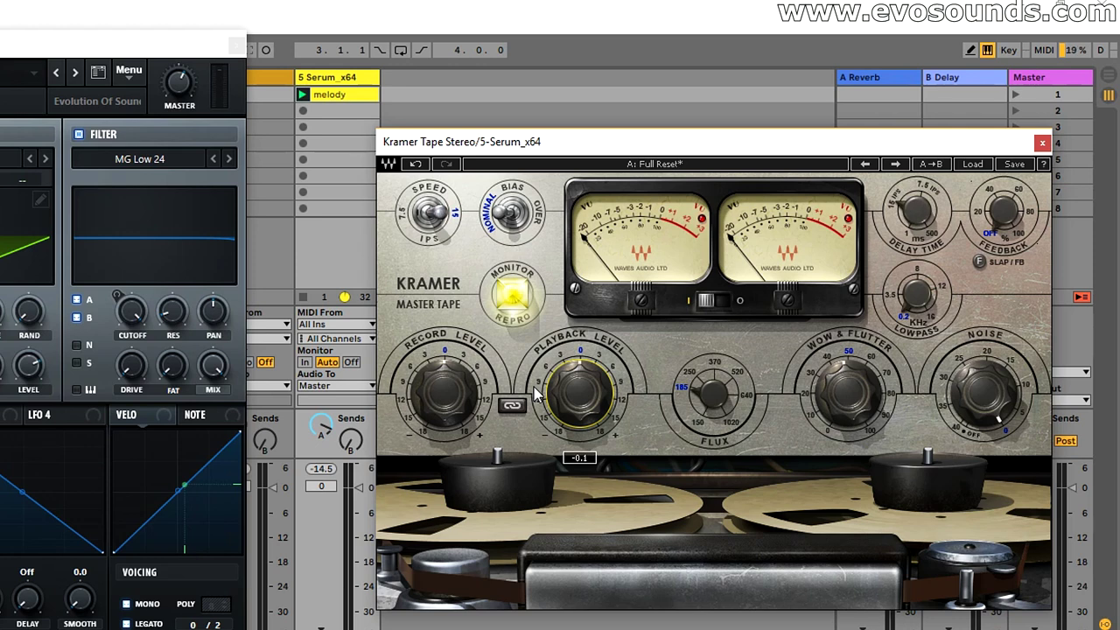
# Step: Lower the record level to about -9 and raise the playback level to 12.1 with the melody playing
pyautogui.moveTo(537, 395); pyautogui.dragTo(536, 381)
pyautogui.moveTo(464, 381); pyautogui.dragTo(464, 405)
pyautogui.moveTo(564, 374); pyautogui.dragTo(570, 357)
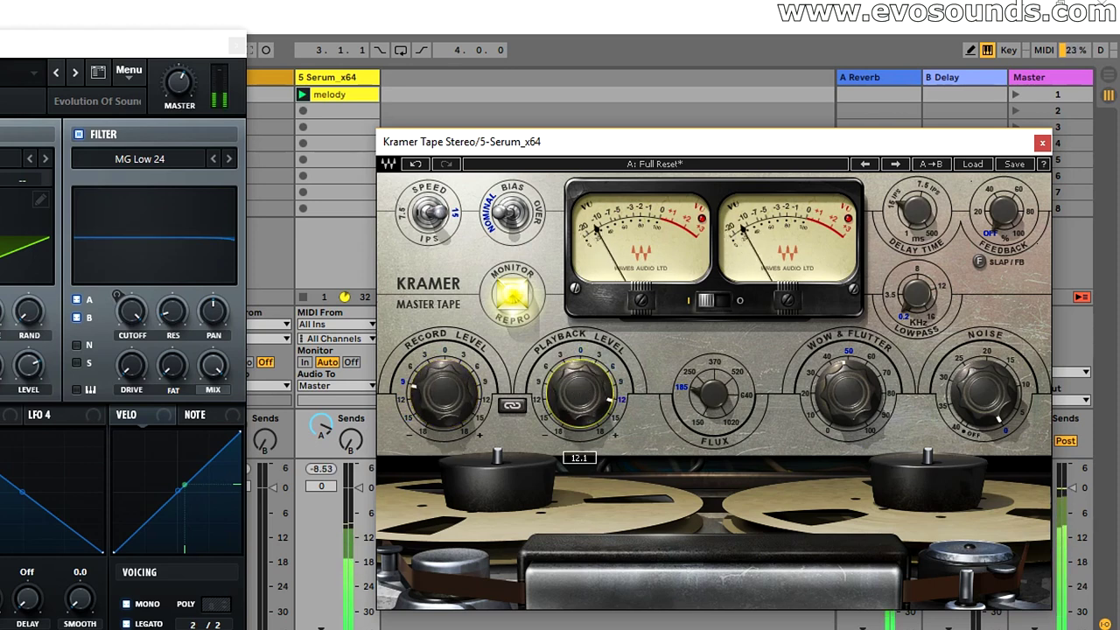
# Step: Reduce wow and flutter to 0 and turn the tape noise off
pyautogui.click(986, 399)
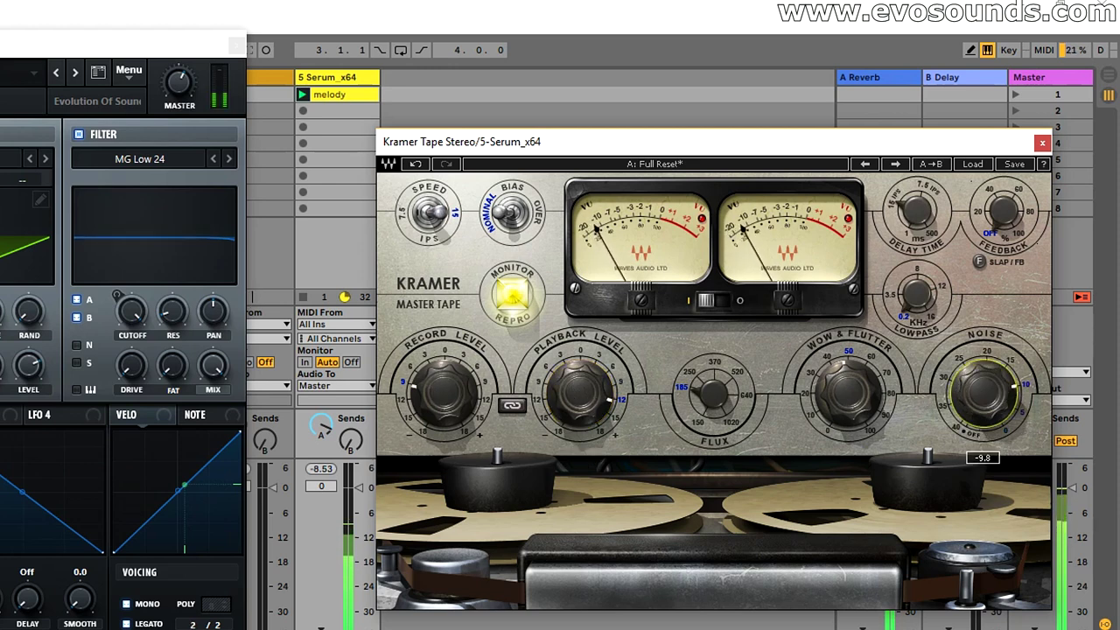
pyautogui.moveTo(860, 398); pyautogui.dragTo(860, 472)
pyautogui.moveTo(986, 393); pyautogui.dragTo(986, 472)
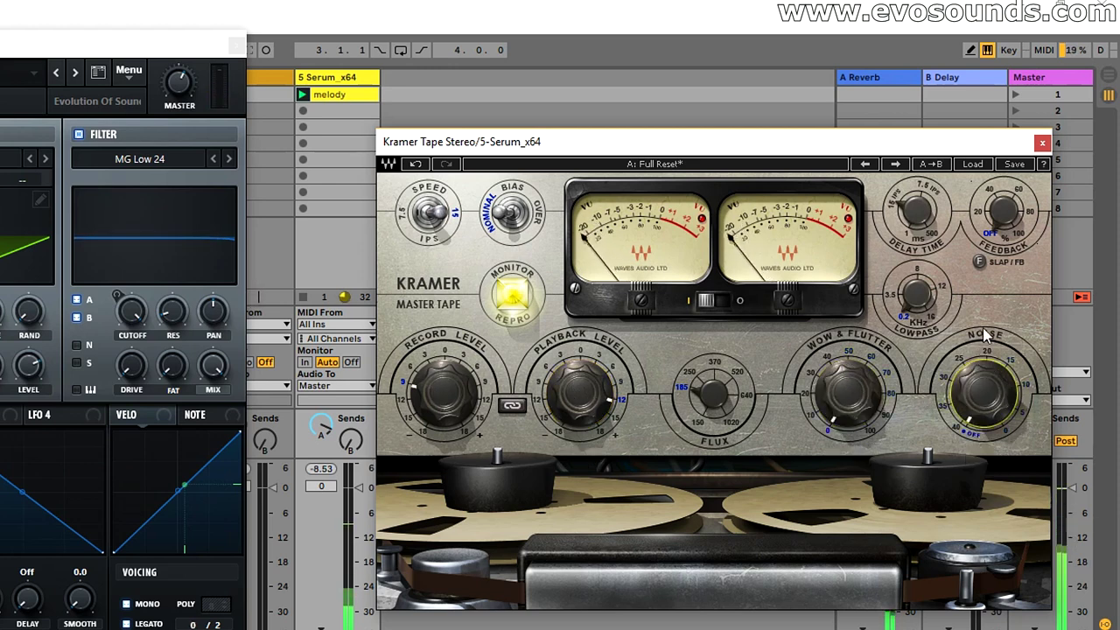
# Step: Look through the factory presets without loading one, and raise the tape noise to about -12.5
pyautogui.click(973, 164)
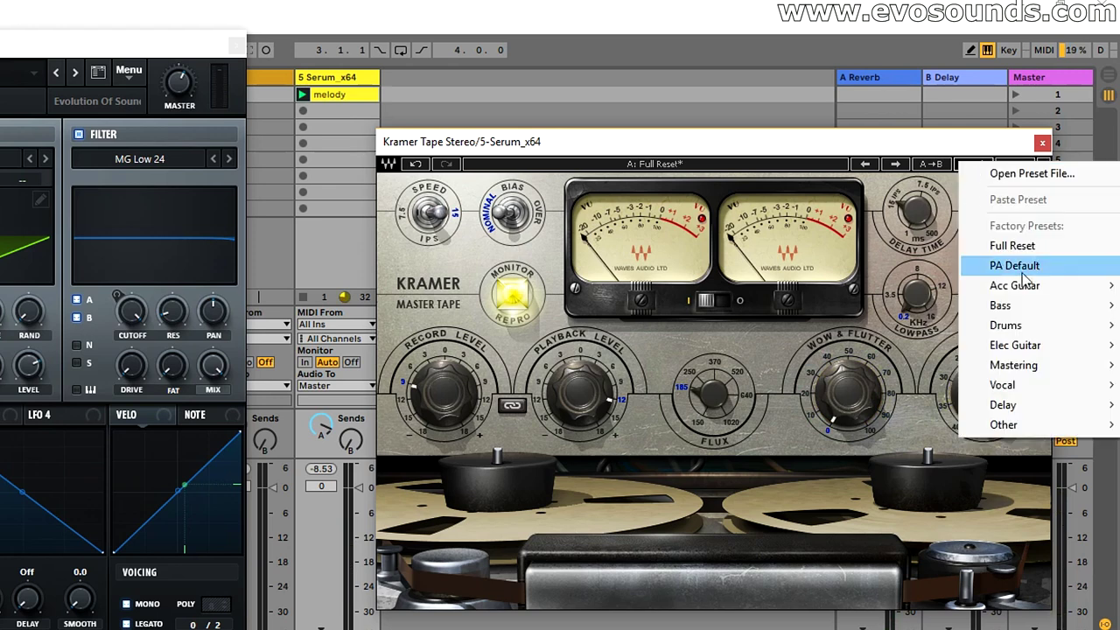
pyautogui.click(845, 150)
pyautogui.moveTo(984, 393); pyautogui.dragTo(998, 372)
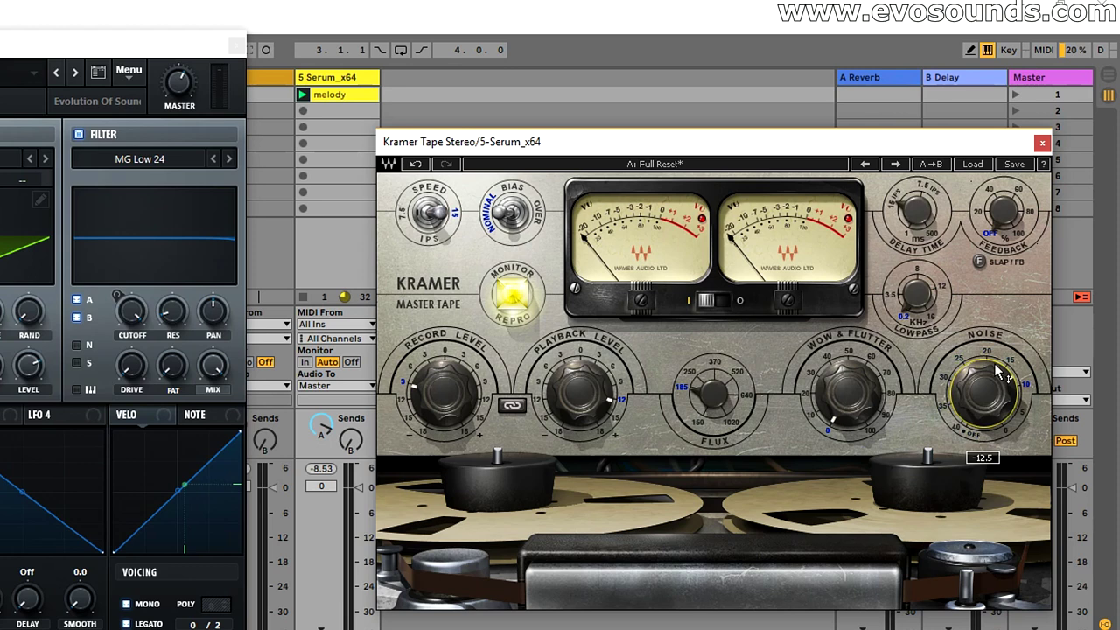
pyautogui.moveTo(520, 142); pyautogui.dragTo(452, 142)
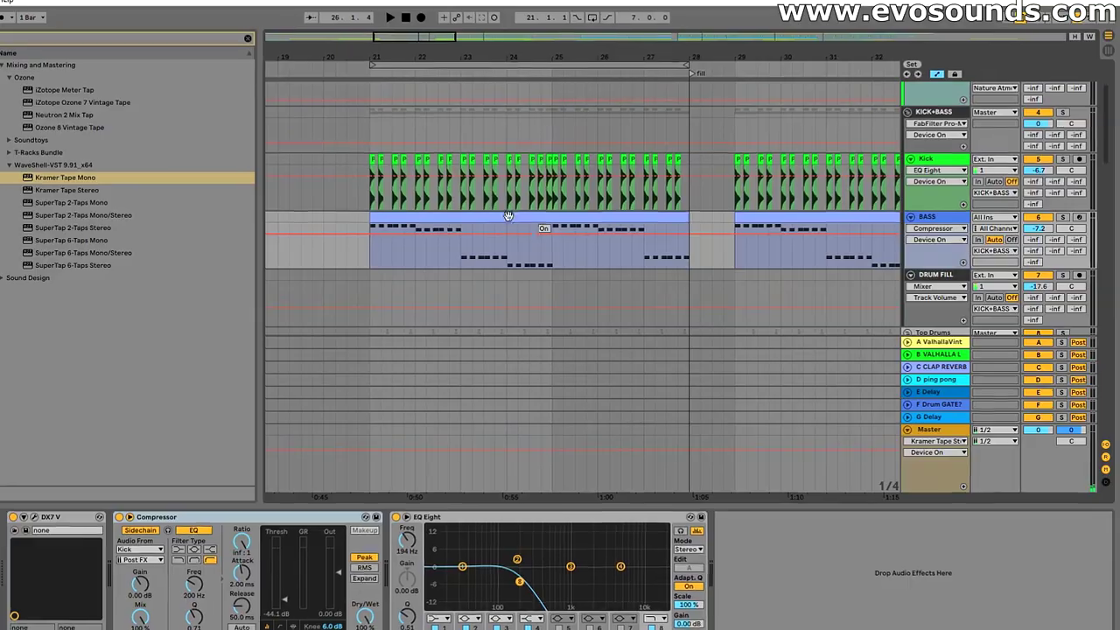
# Step: Play the kick and bass section of the arrangement and enlarge the BASS clip in view
pyautogui.click(366, 190)
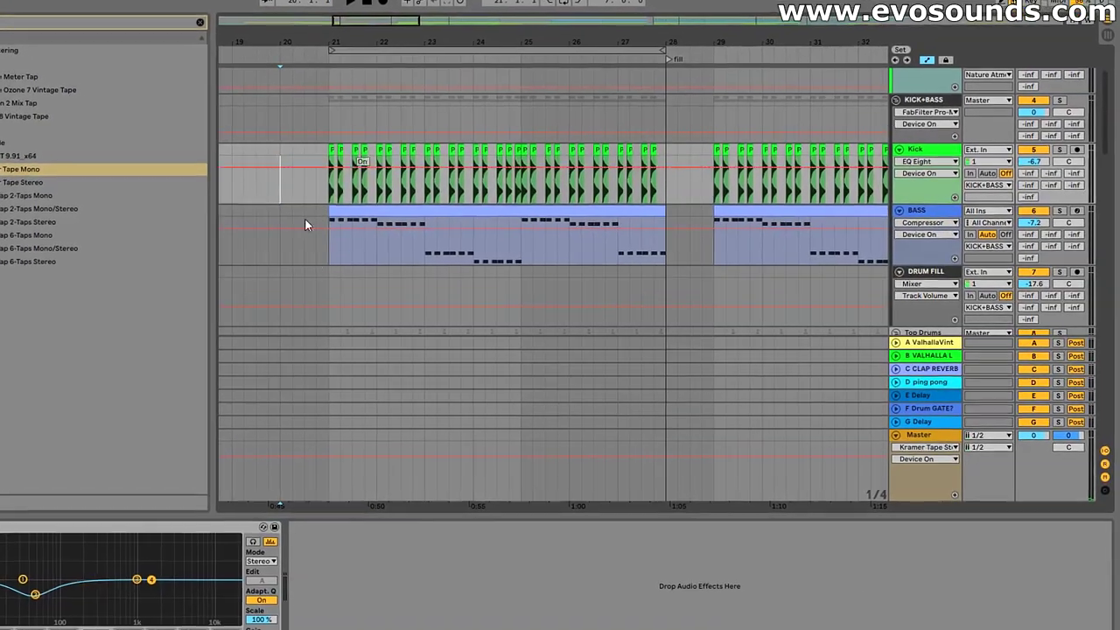
pyautogui.click(927, 215)
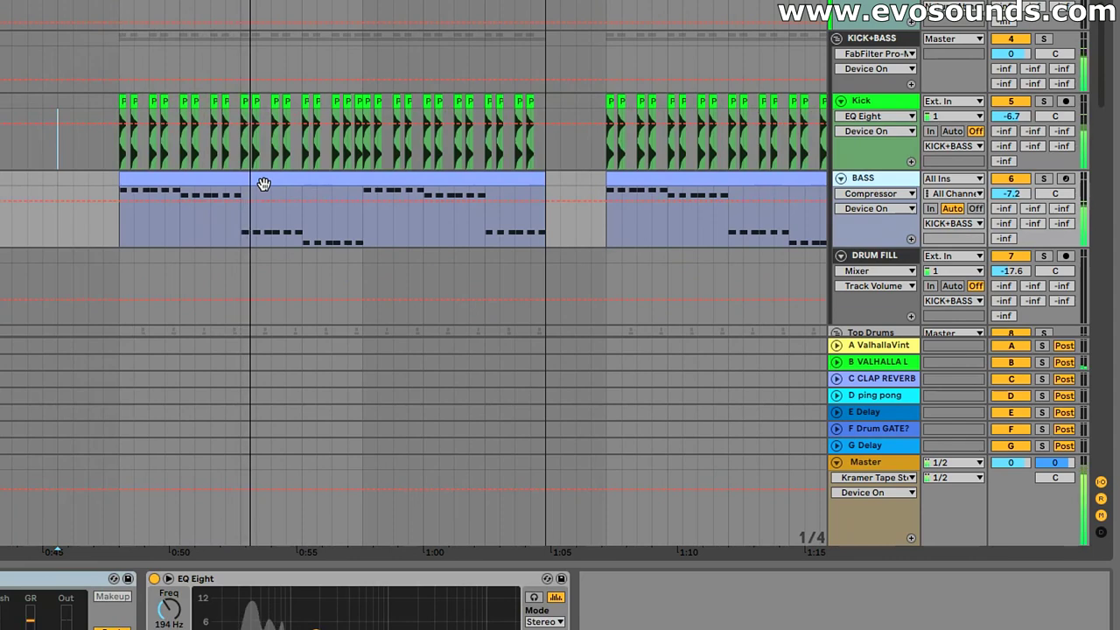
pyautogui.moveTo(255, 2); pyautogui.dragTo(255, 11)
pyautogui.scroll(2, 256, 194)
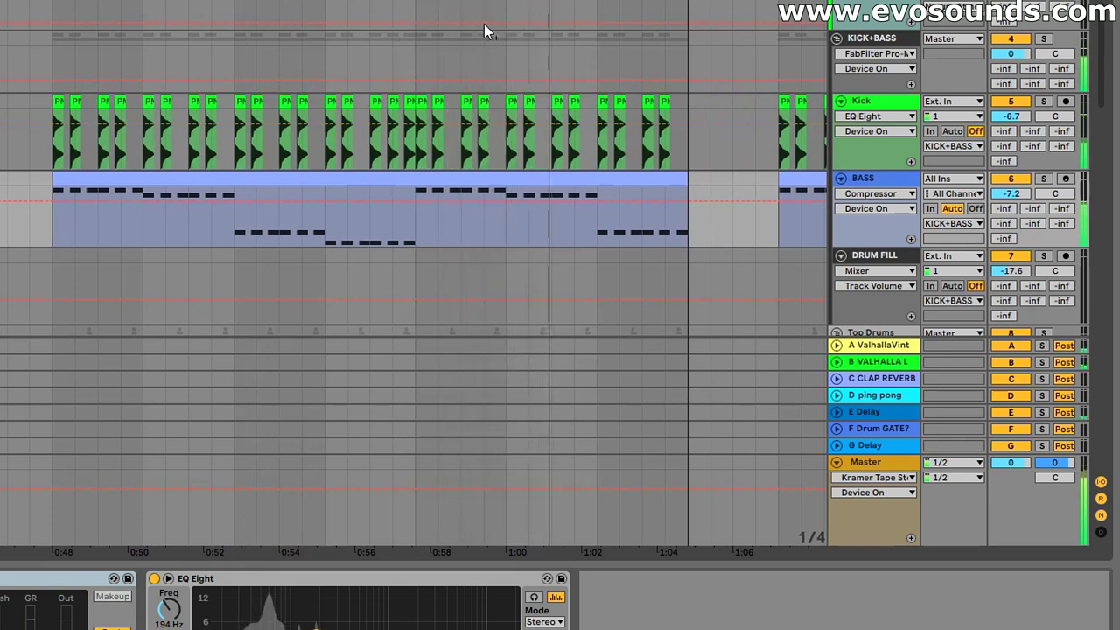
# Step: Load Kramer Tape Mono on the BASS track and solo the track, keeping its mixer controls uncovered
pyautogui.click(868, 177)
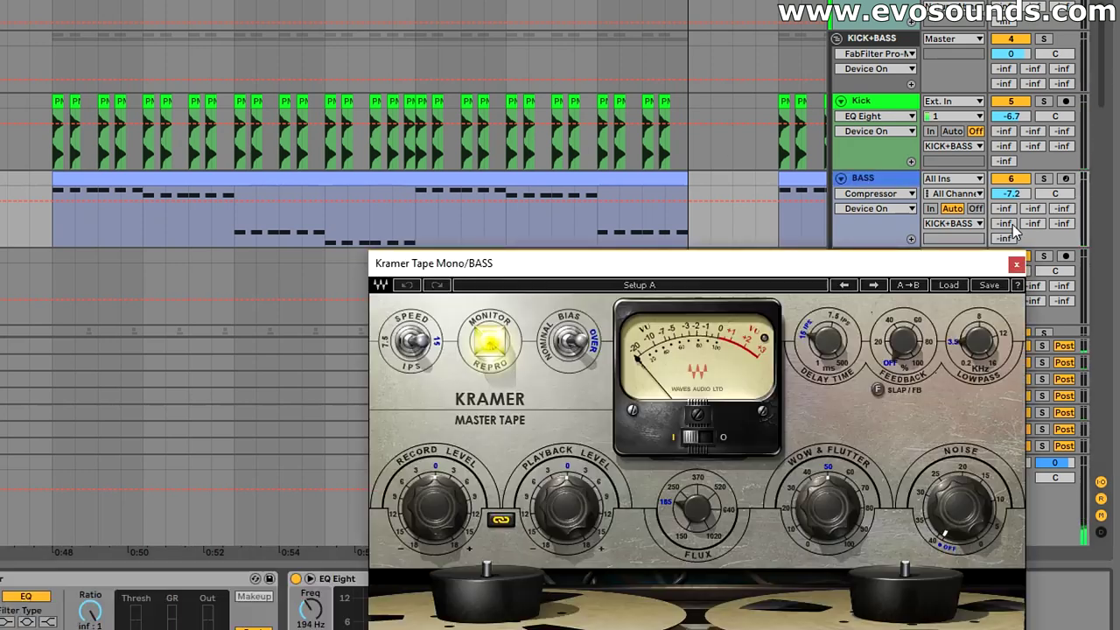
pyautogui.click(1043, 179)
pyautogui.moveTo(694, 273); pyautogui.dragTo(320, 216)
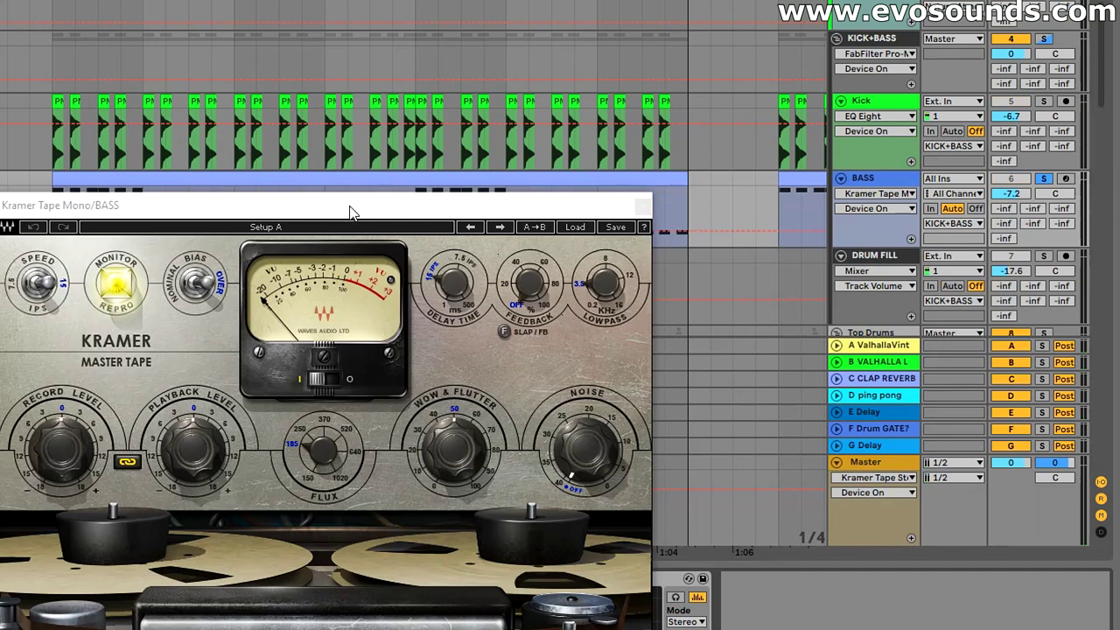
pyautogui.moveTo(245, 206); pyautogui.dragTo(306, 180)
# Step: Switch to the Session view and place the tape plugin window beside the BASS channel strip
pyautogui.click(852, 180)
pyautogui.press('Tab')
pyautogui.moveTo(481, 174); pyautogui.dragTo(823, 97)
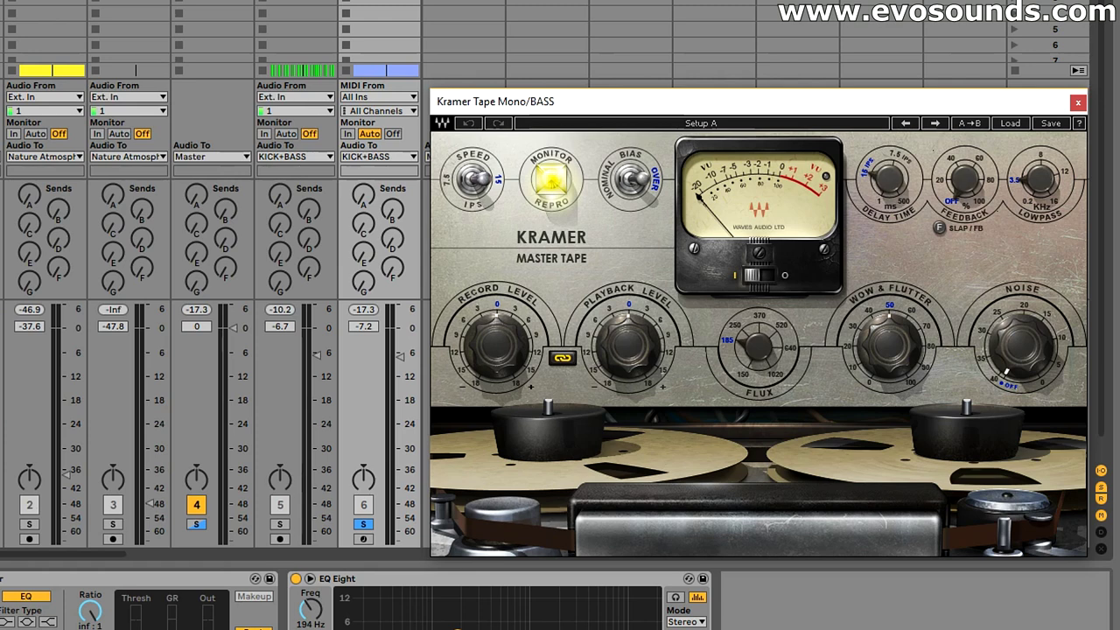
pyautogui.click(57, 490)
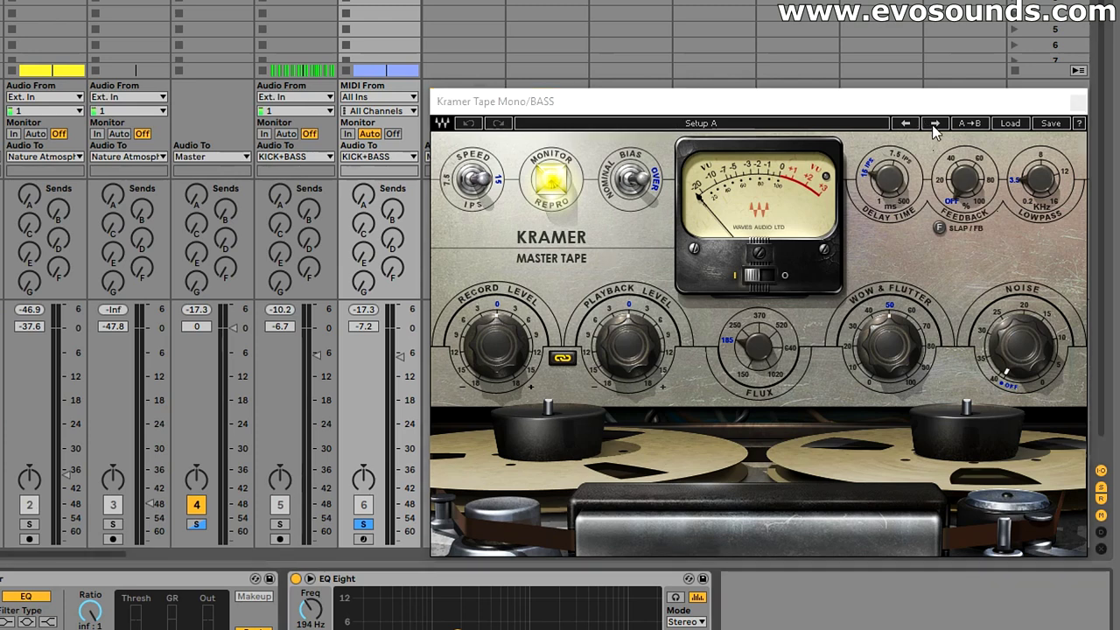
# Step: Load the Full Reset preset and lower the BASS track volume to -9.4 during playback
pyautogui.click(1010, 122)
pyautogui.click(1019, 200)
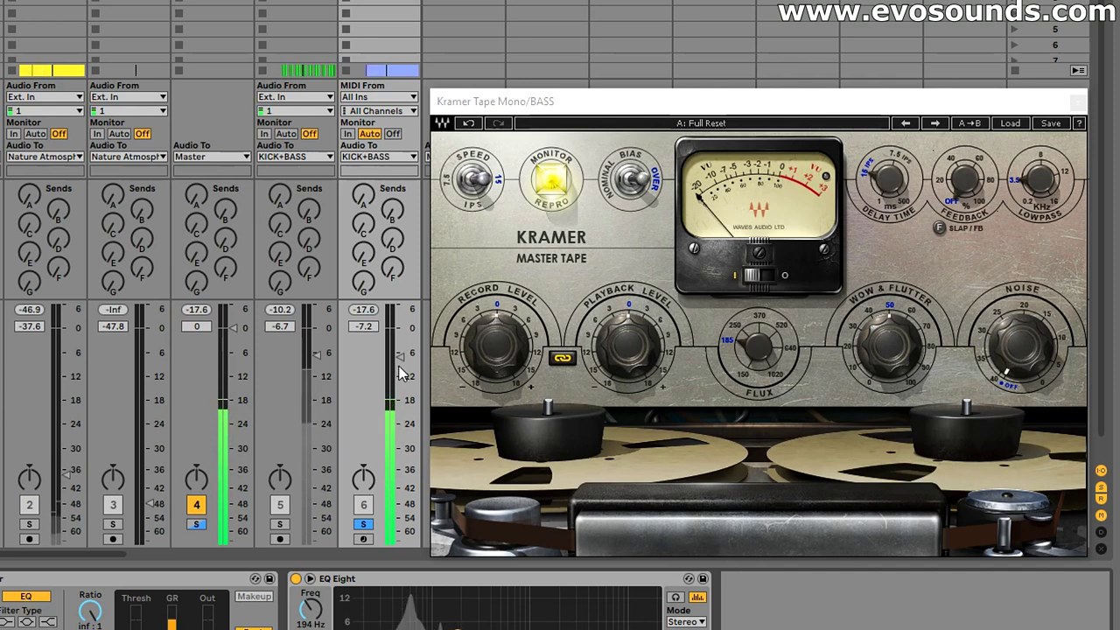
pyautogui.moveTo(401, 373); pyautogui.dragTo(400, 365)
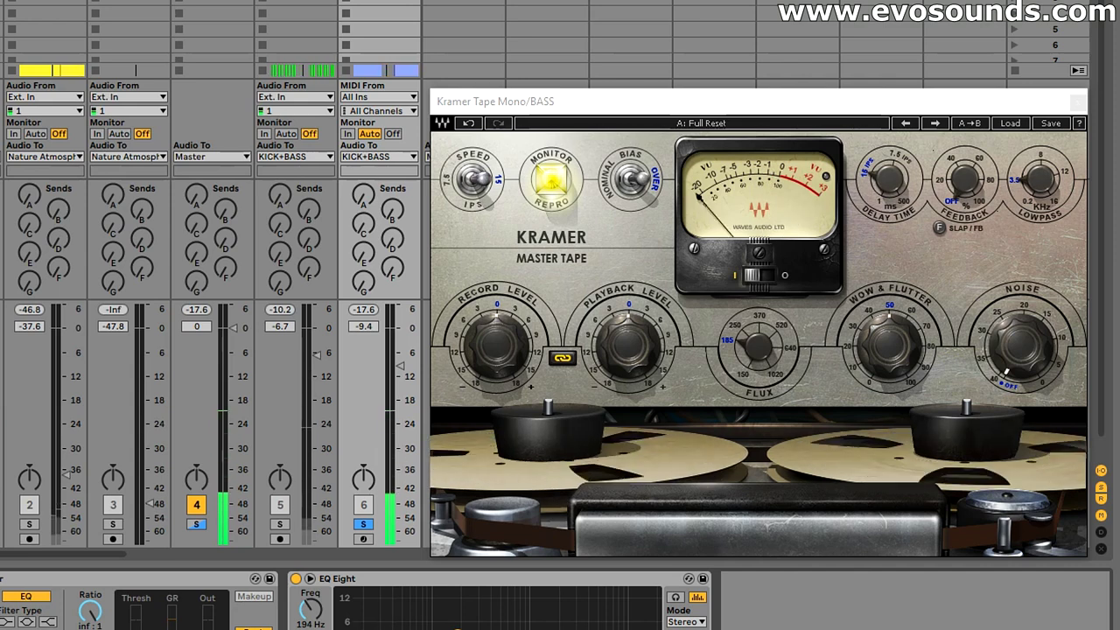
# Step: Return to the Arrangement view and play the soloed bass from its lower notes while watching the VU meter
pyautogui.press('Tab')
pyautogui.click(325, 240)
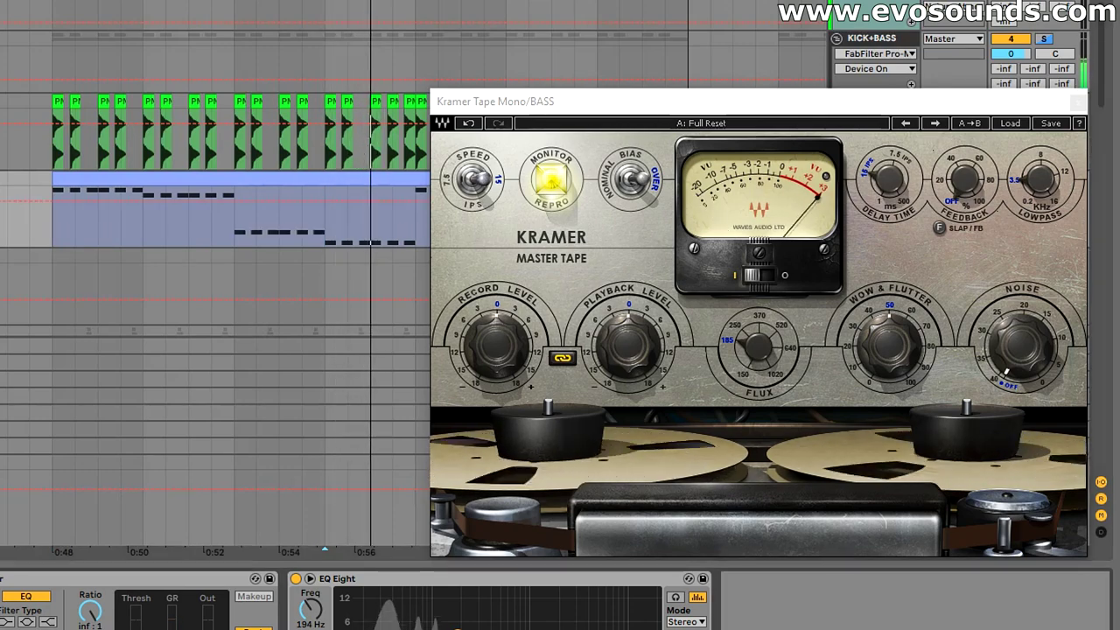
pyautogui.press('space')
pyautogui.click(234, 242)
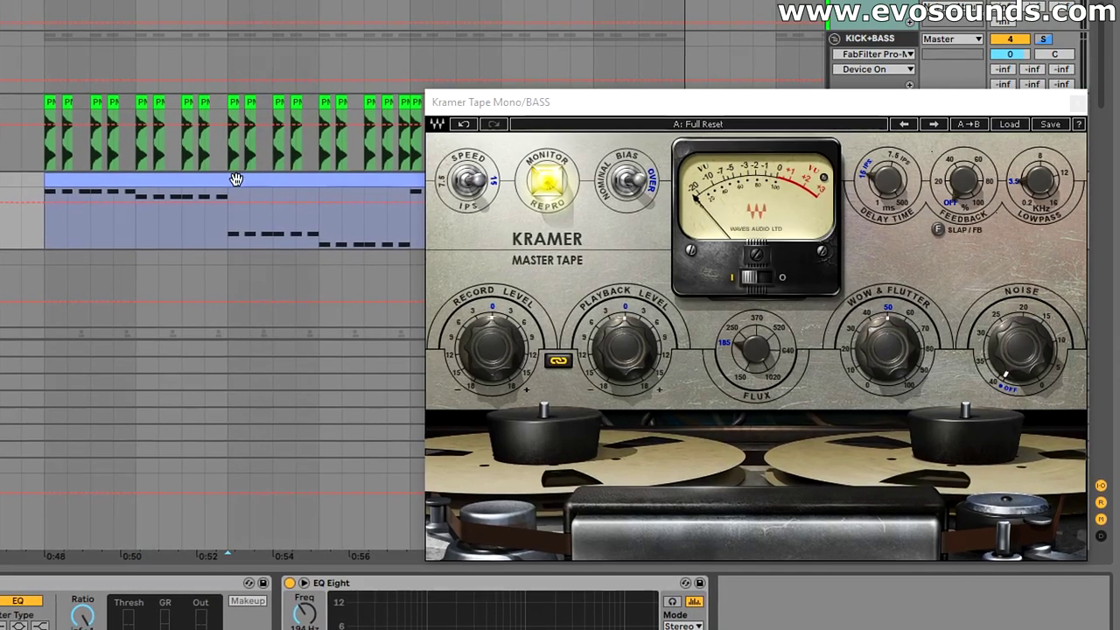
pyautogui.moveTo(569, 110); pyautogui.dragTo(424, 76)
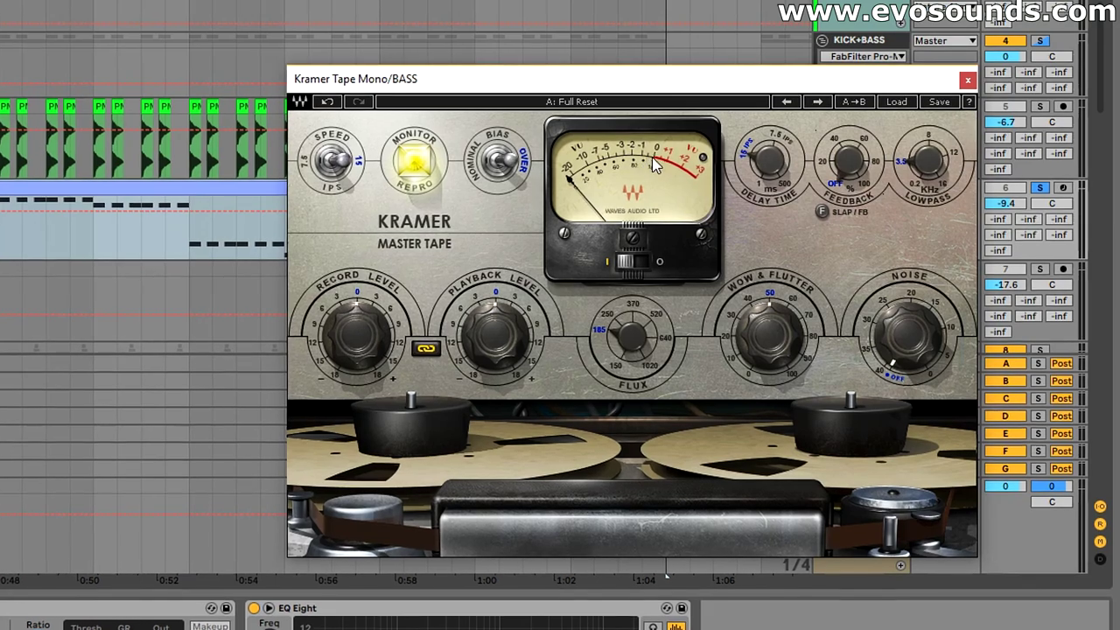
# Step: Unlink the record and playback levels, lowering the record level to about -10.4 and raising the playback level to 2.1
pyautogui.click(423, 351)
pyautogui.moveTo(352, 343); pyautogui.dragTo(353, 393)
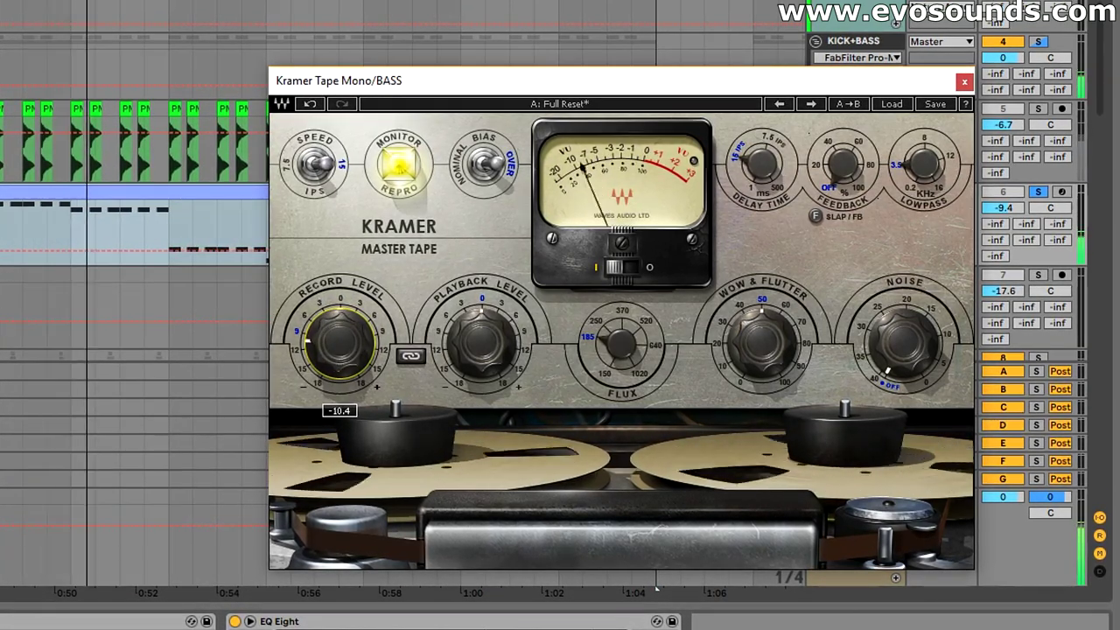
pyautogui.press('space')
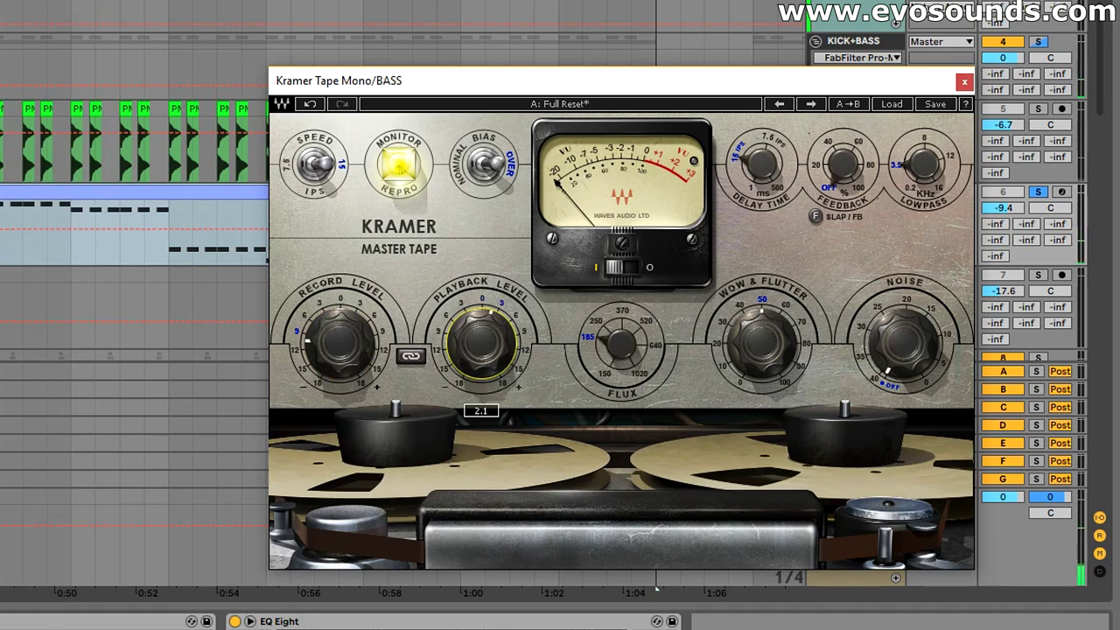
# Step: Show the Session mixer beside the plugin and raise the BASS track volume to -7.8 during playback
pyautogui.press('Tab')
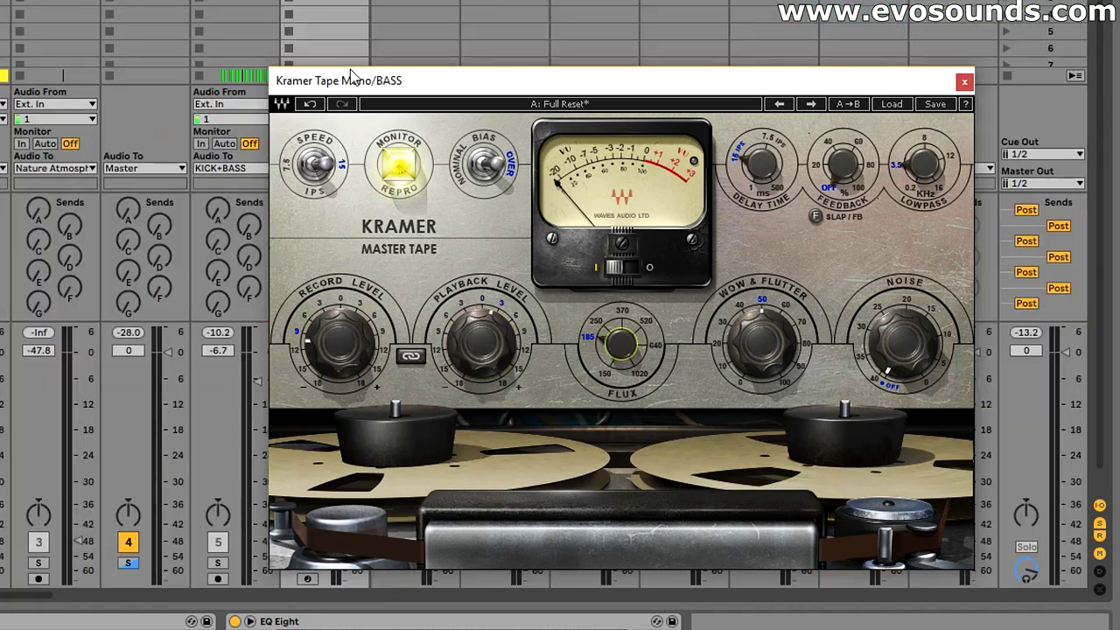
pyautogui.moveTo(351, 77); pyautogui.dragTo(465, 87)
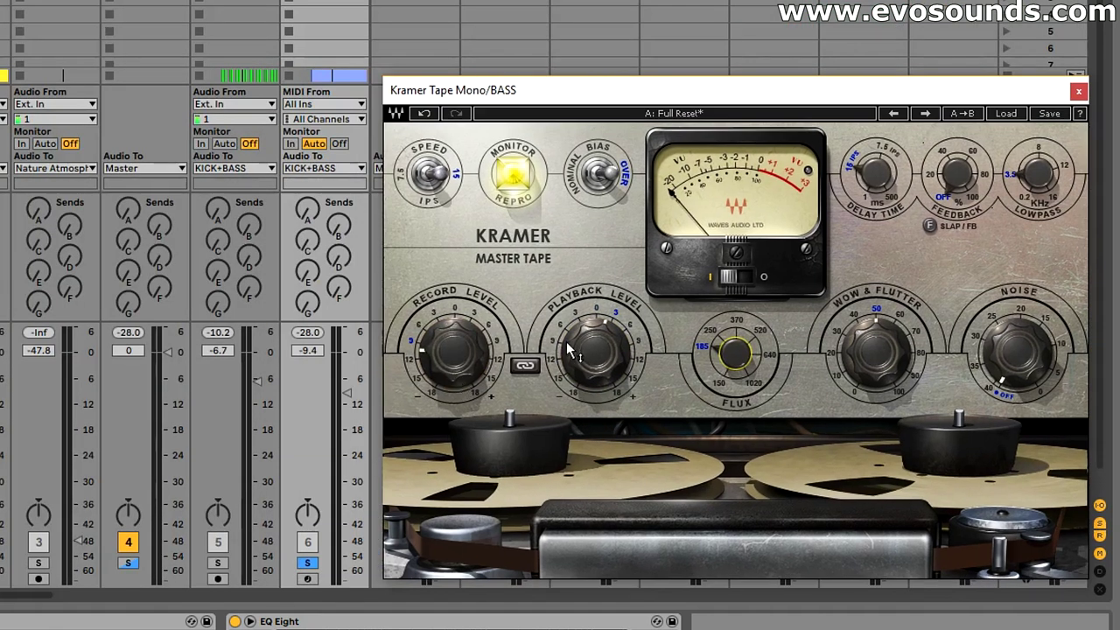
pyautogui.click(374, 431)
pyautogui.press('space')
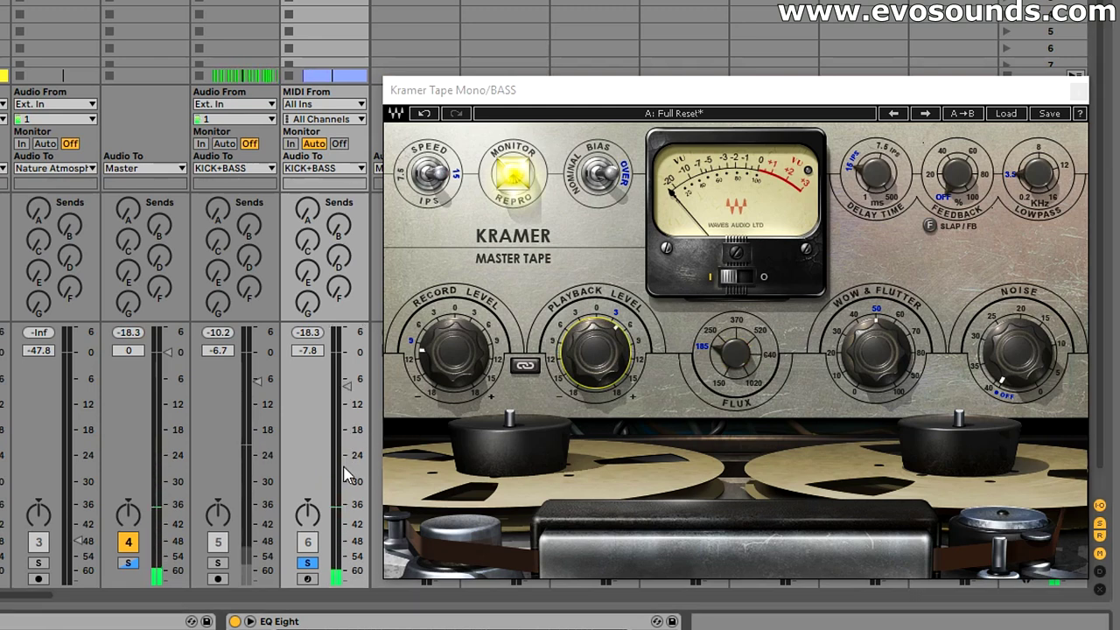
# Step: Raise the playback level to about 9 and adjust the record level to about -9 to balance the bass
pyautogui.press('space')
pyautogui.moveTo(581, 360); pyautogui.dragTo(582, 343)
pyautogui.moveTo(467, 349); pyautogui.dragTo(453, 347)
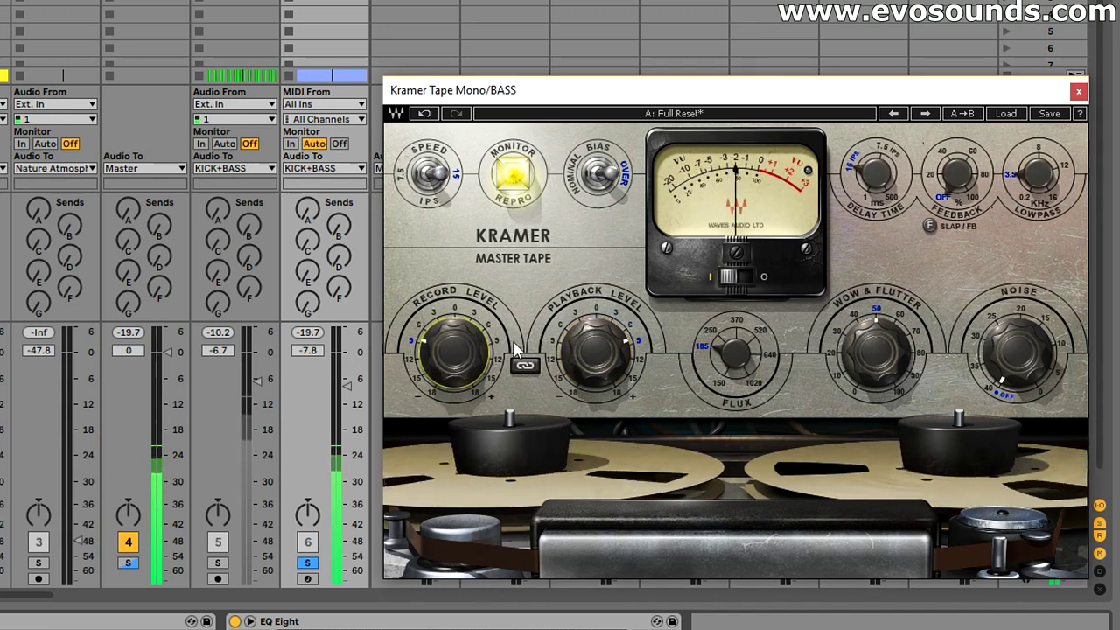
pyautogui.moveTo(560, 350); pyautogui.dragTo(560, 348)
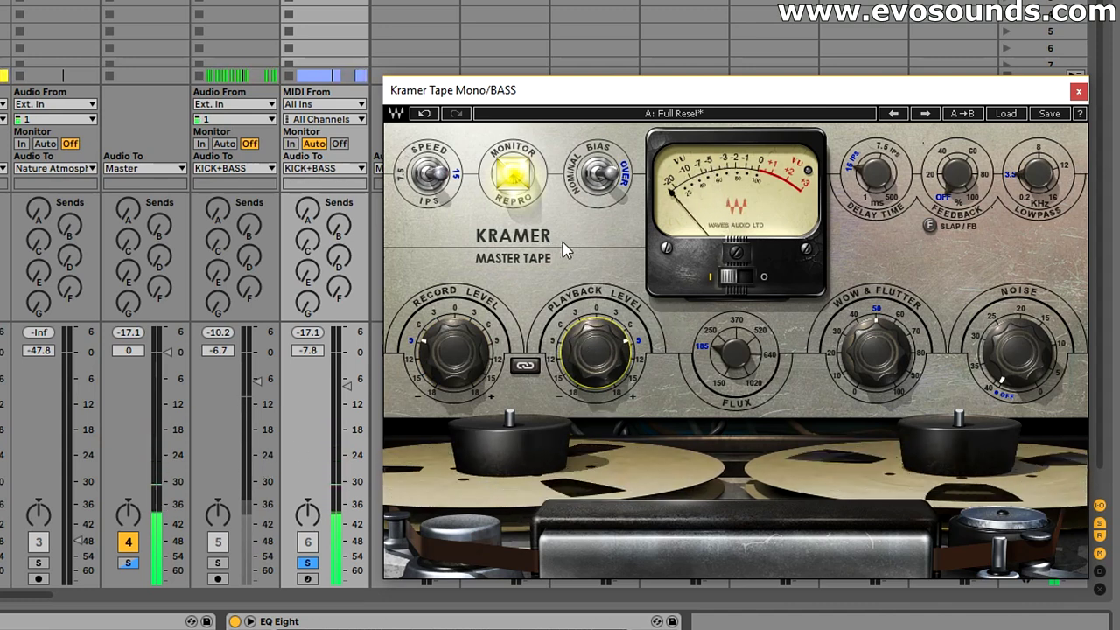
# Step: Set the tape speed to 7.5 IPS and compare Nominal and Over bias, keeping Nominal
pyautogui.click(440, 178)
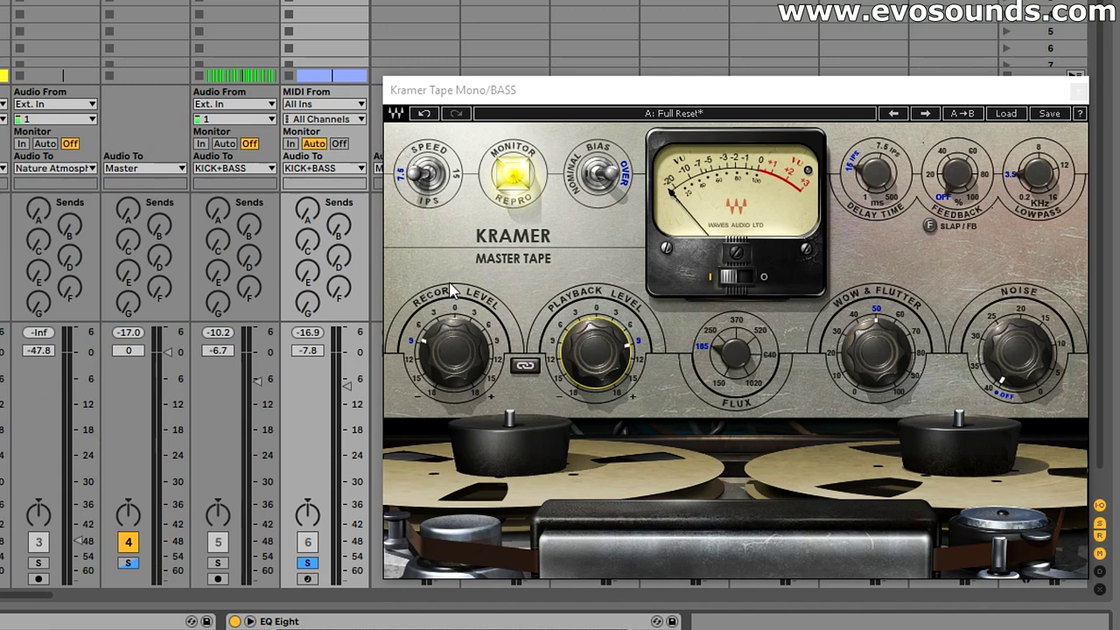
pyautogui.click(606, 178)
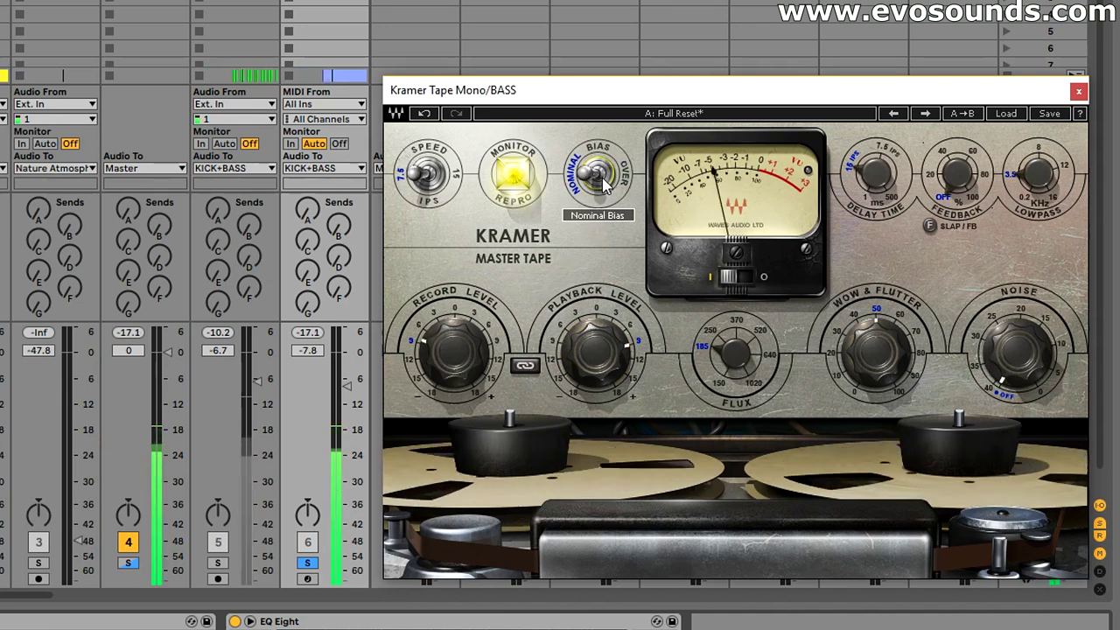
pyautogui.click(602, 177)
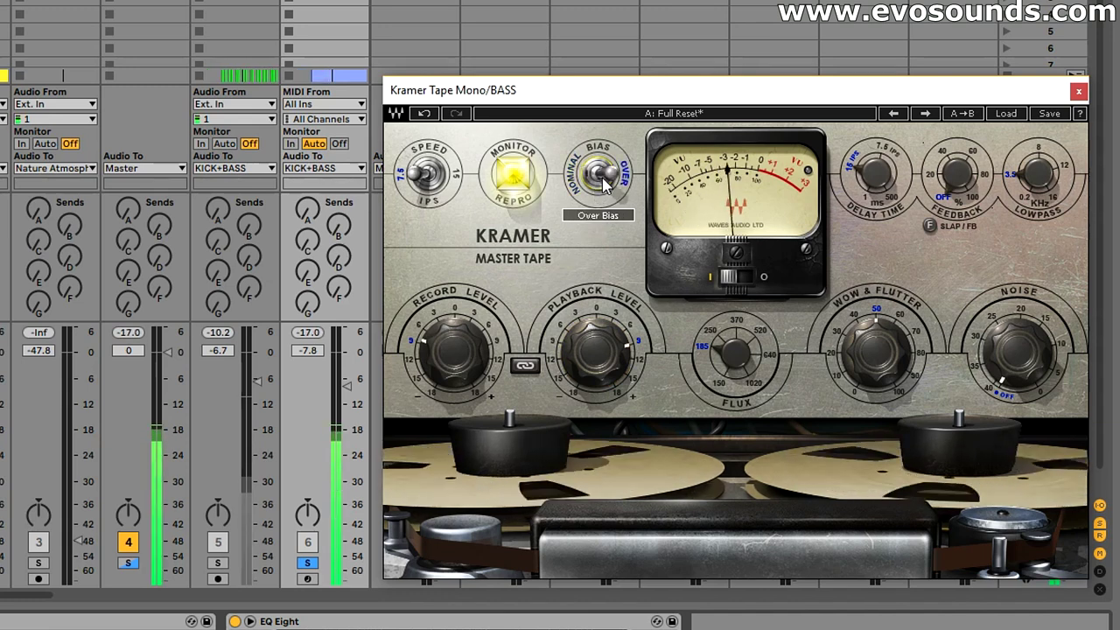
pyautogui.click(602, 178)
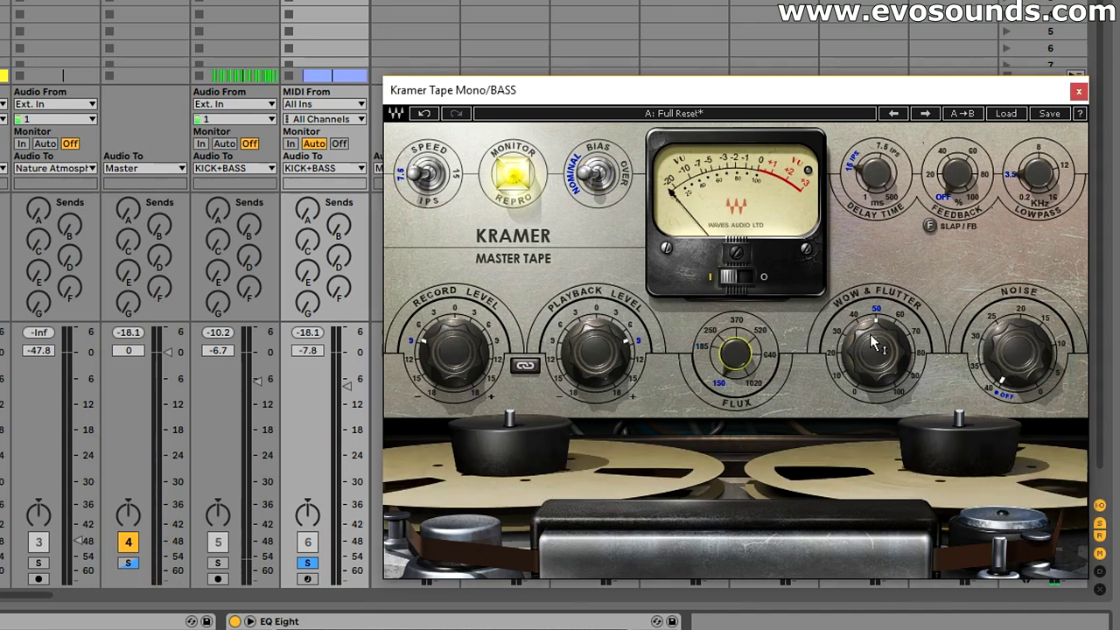
# Step: Lower the flux to 150 and wow and flutter to 0, and play the bass
pyautogui.keyDown('alt'); pyautogui.click(875, 343); pyautogui.keyUp('alt')
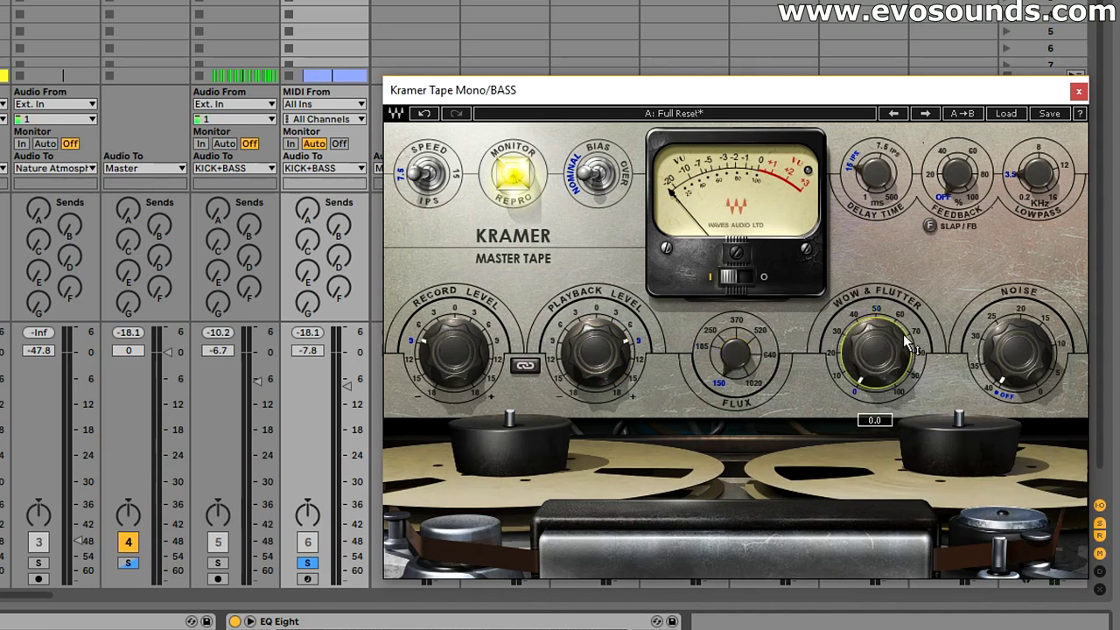
pyautogui.press('space')
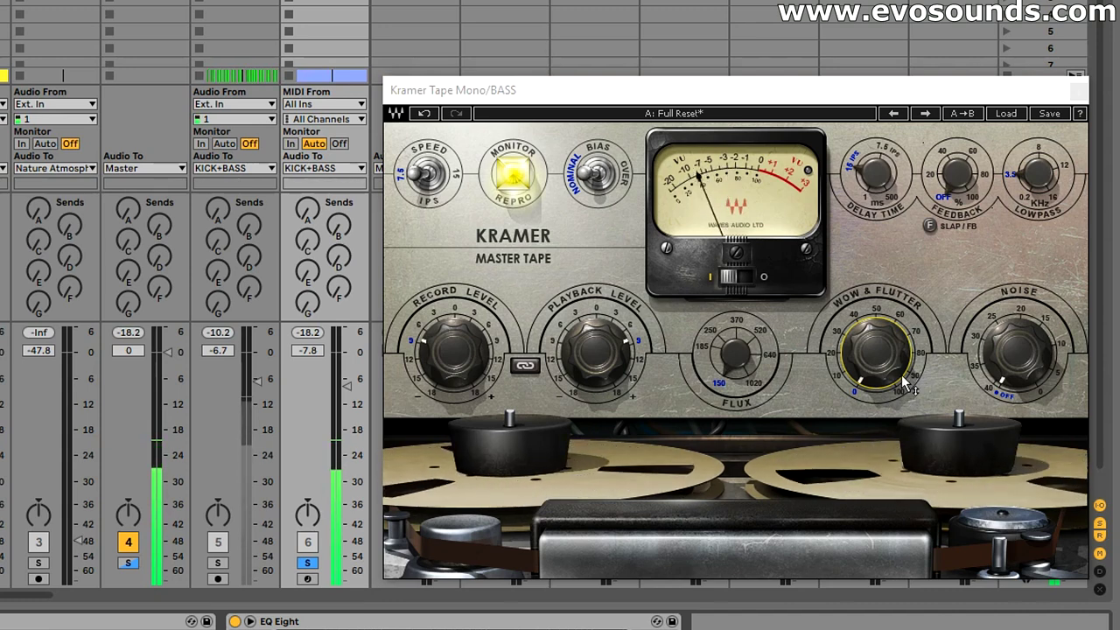
# Step: Try flux values up to 668.8, settle at about 250, and switch the monitor to Input for comparison
pyautogui.click(733, 365)
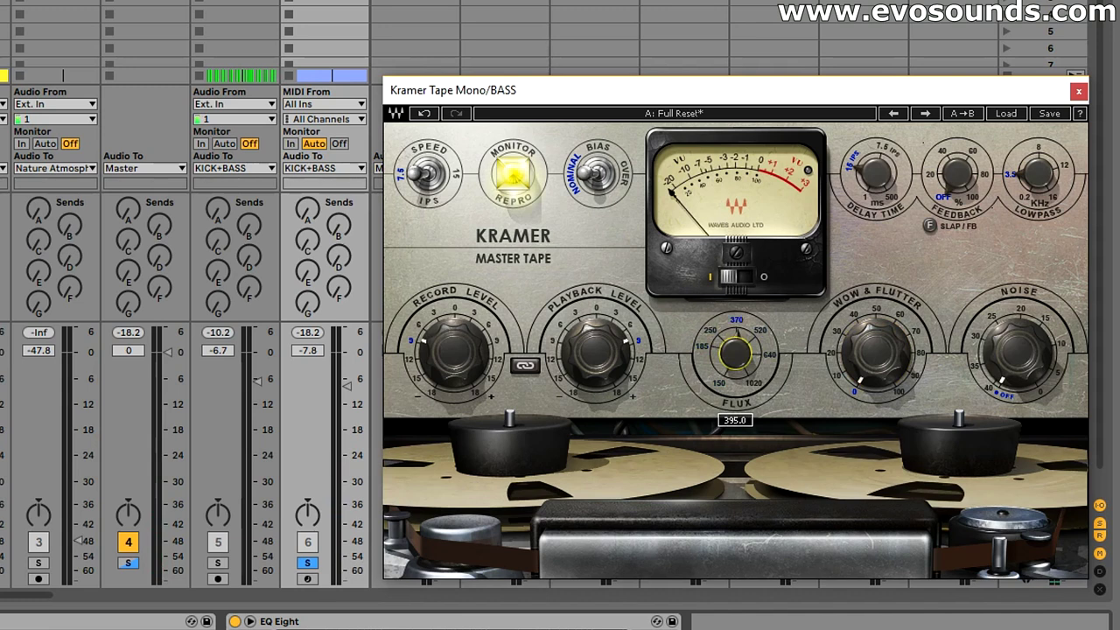
pyautogui.moveTo(735, 353); pyautogui.dragTo(735, 336)
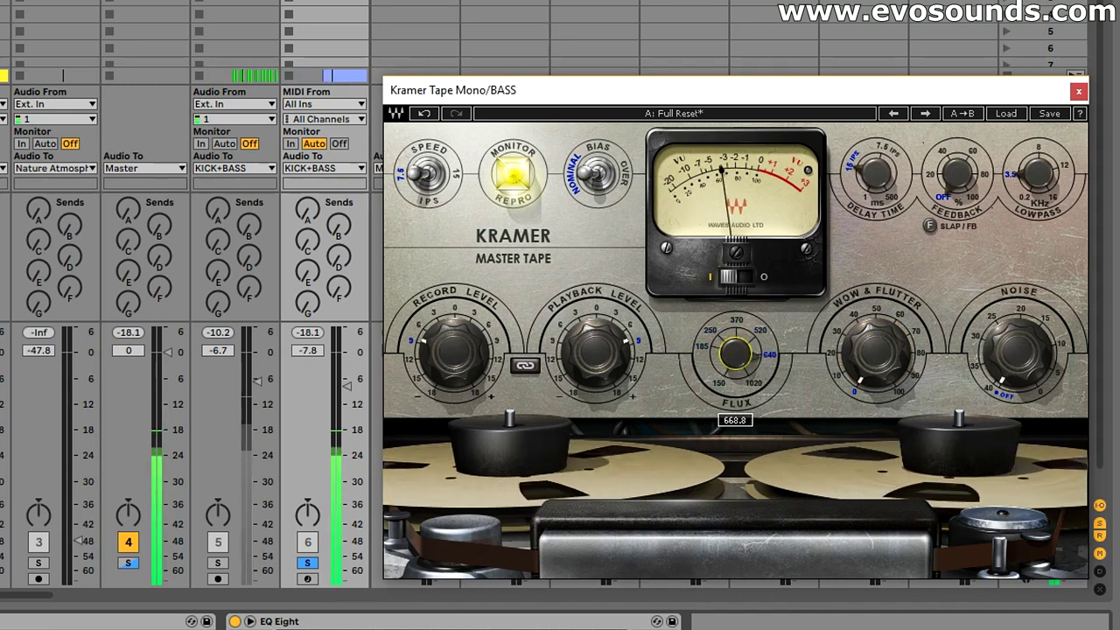
pyautogui.moveTo(735, 353); pyautogui.dragTo(735, 388)
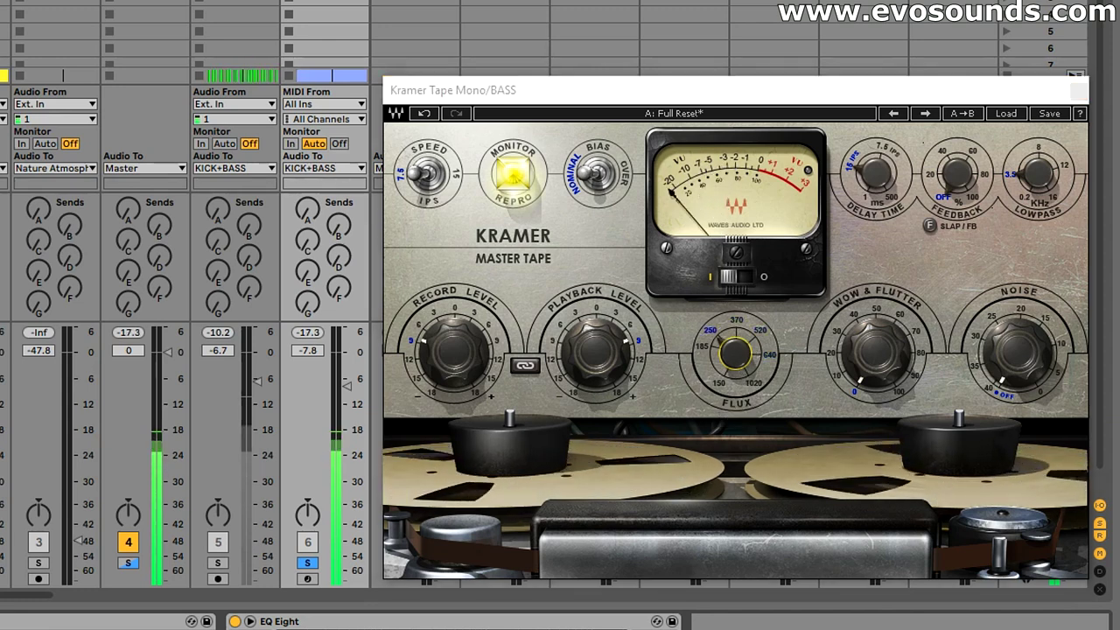
pyautogui.click(522, 179)
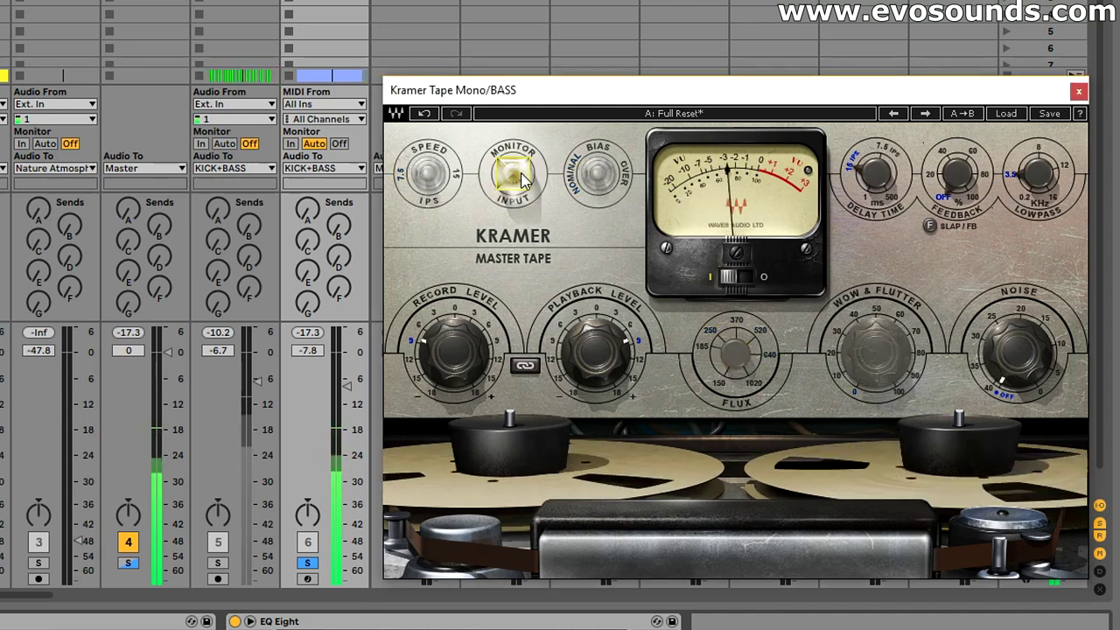
# Step: Return the monitor to Repro, set the flux to about 185, and raise wow and flutter to about 50
pyautogui.click(522, 179)
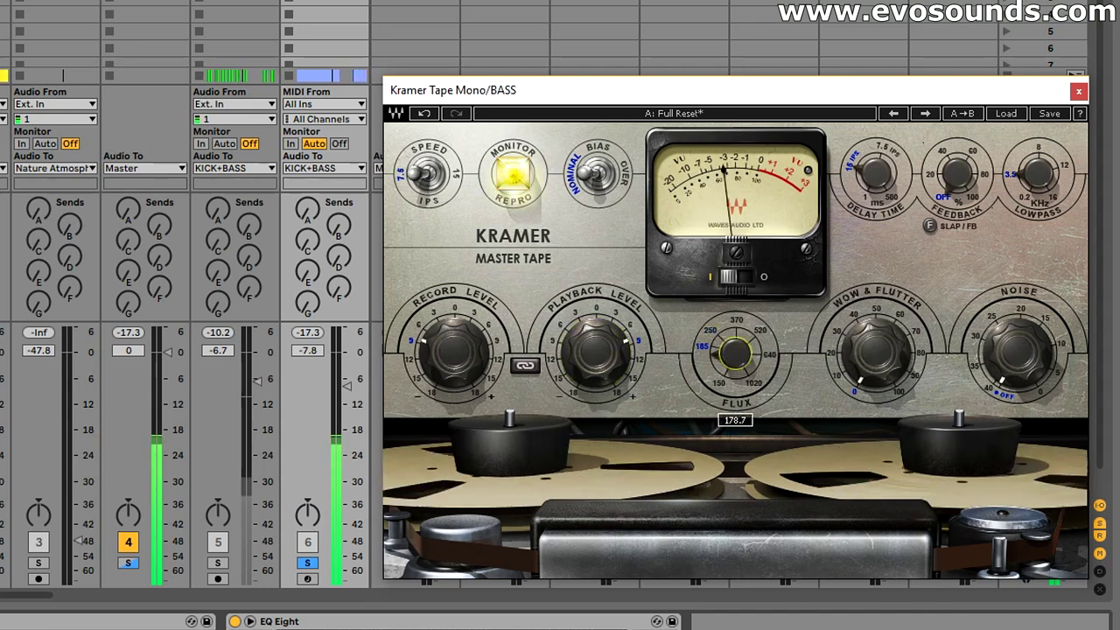
pyautogui.moveTo(735, 347); pyautogui.dragTo(733, 333)
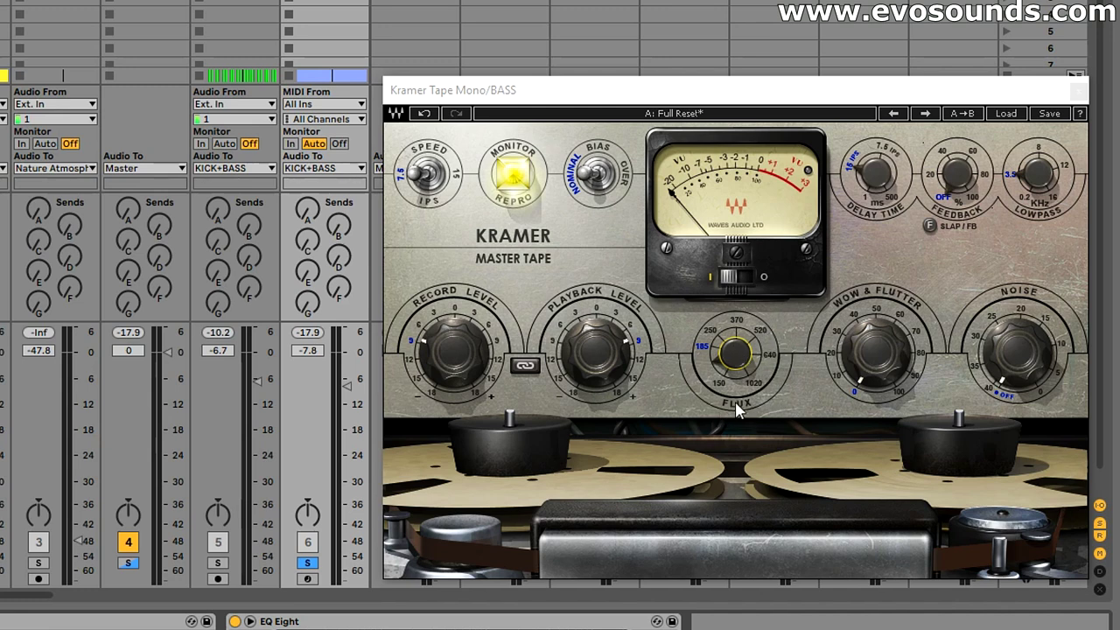
pyautogui.moveTo(863, 376); pyautogui.dragTo(864, 355)
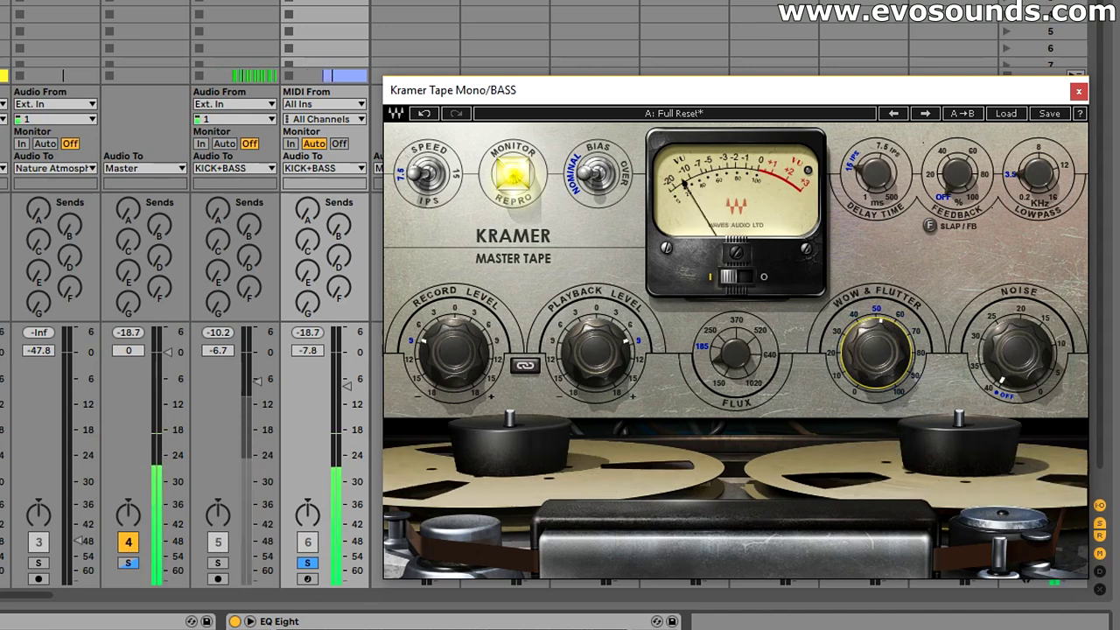
# Step: Compare the bass through the Input and Repro monitor settings, ending on Repro
pyautogui.click(518, 177)
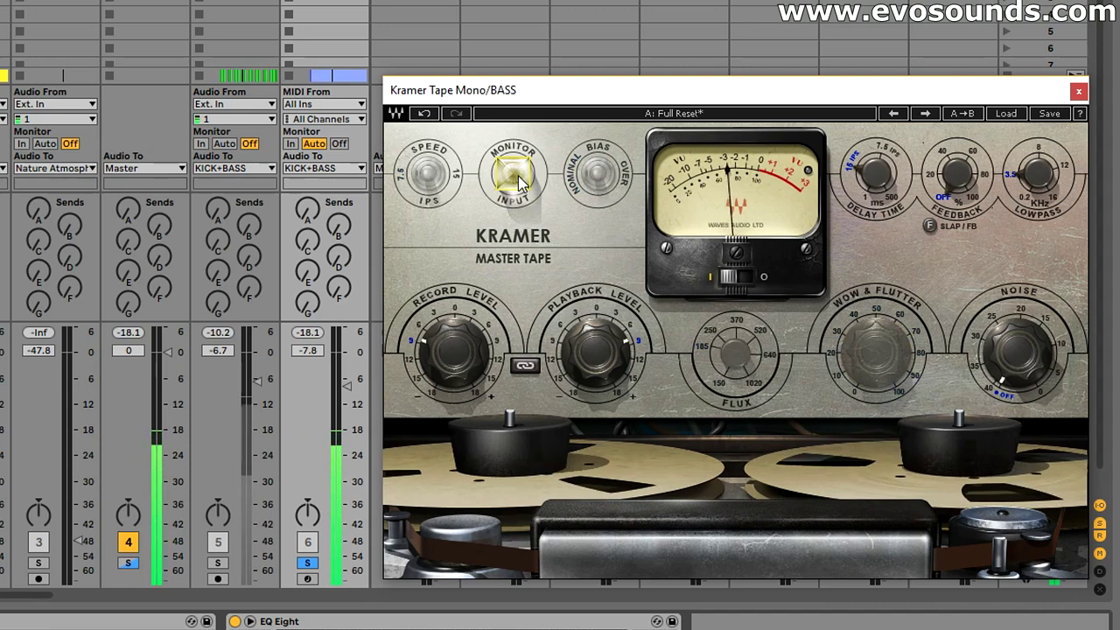
pyautogui.click(518, 177)
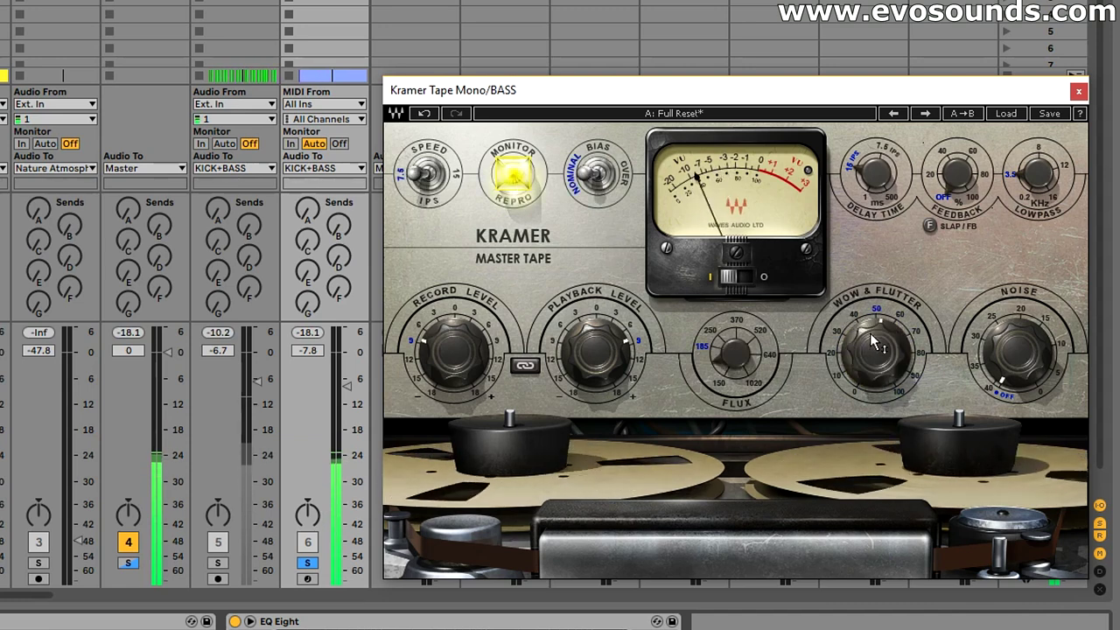
pyautogui.click(519, 178)
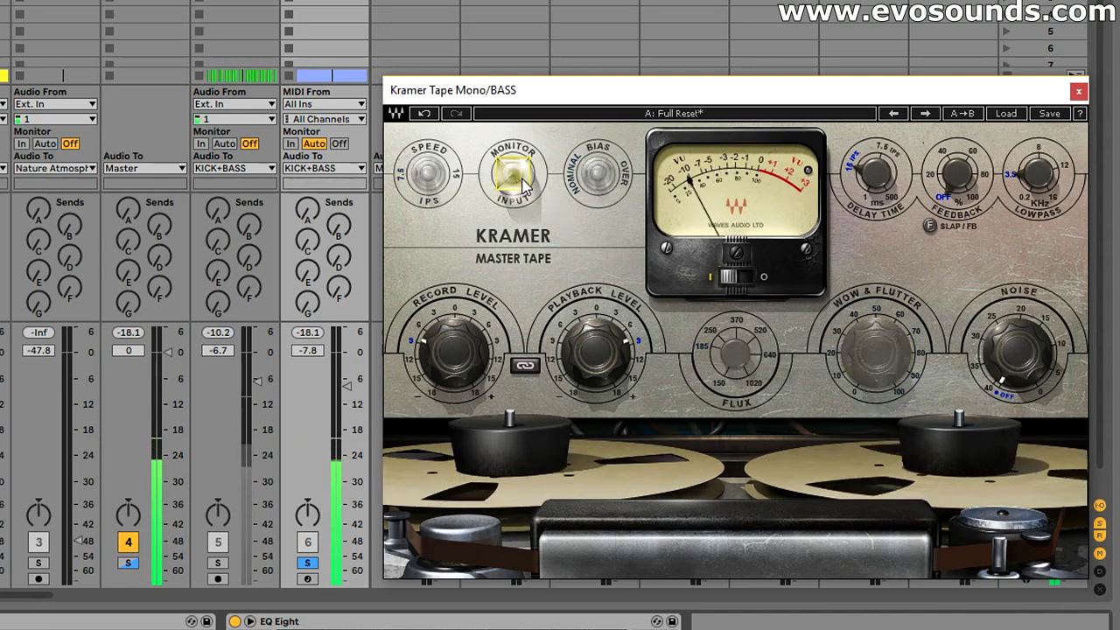
pyautogui.click(520, 178)
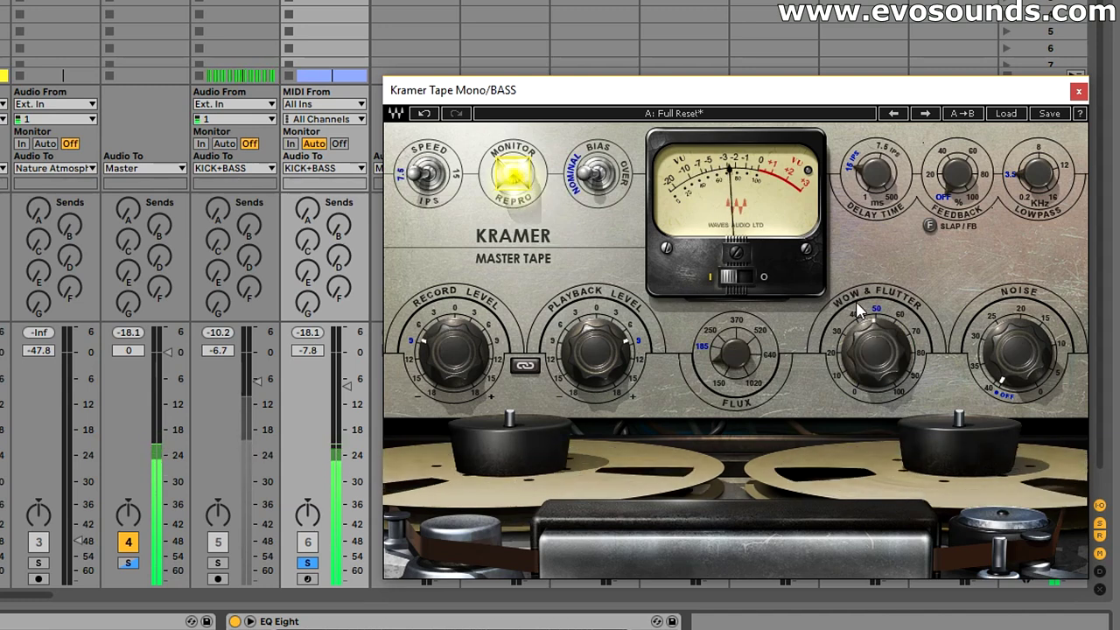
# Step: Lower wow and flutter to about 30 and compare the Input and Repro monitoring again, ending on Repro
pyautogui.moveTo(874, 354); pyautogui.dragTo(875, 363)
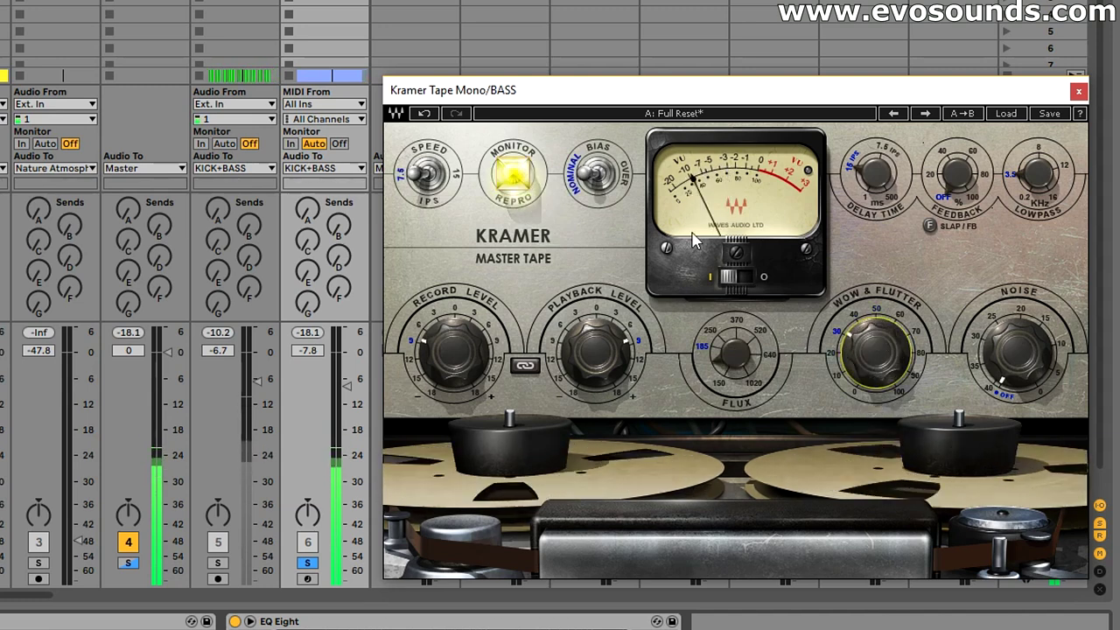
pyautogui.click(507, 179)
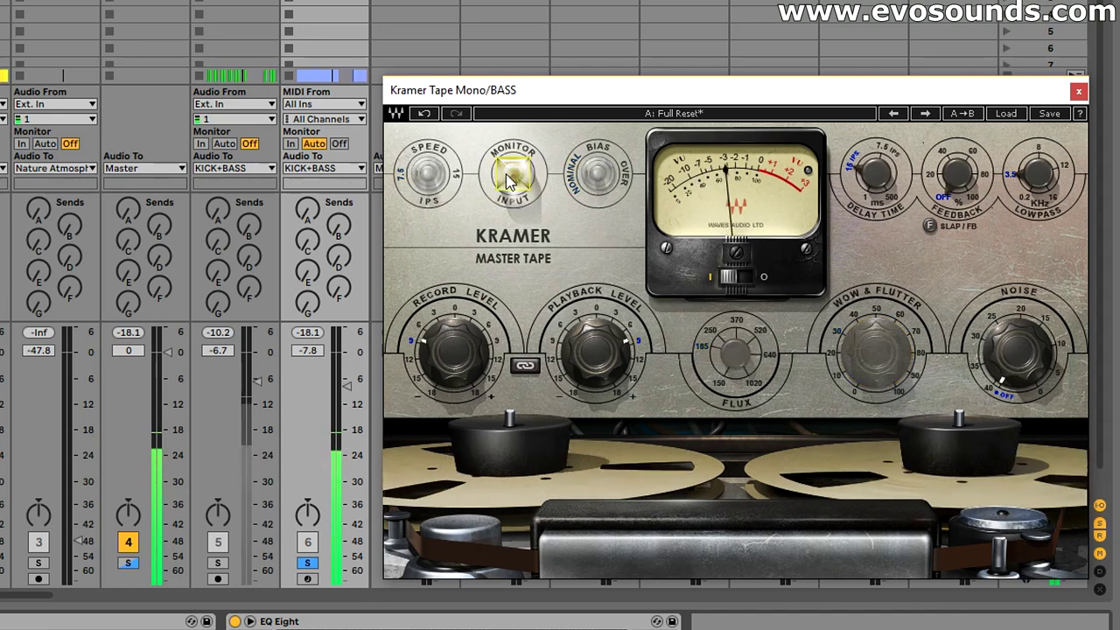
pyautogui.click(510, 179)
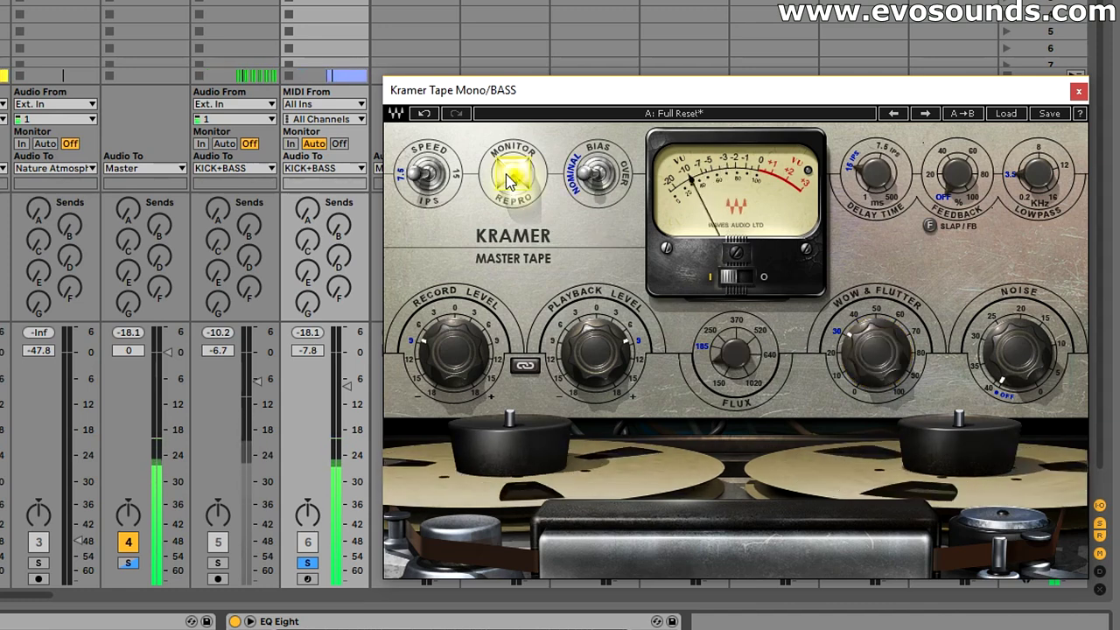
pyautogui.click(507, 175)
pyautogui.click(507, 175)
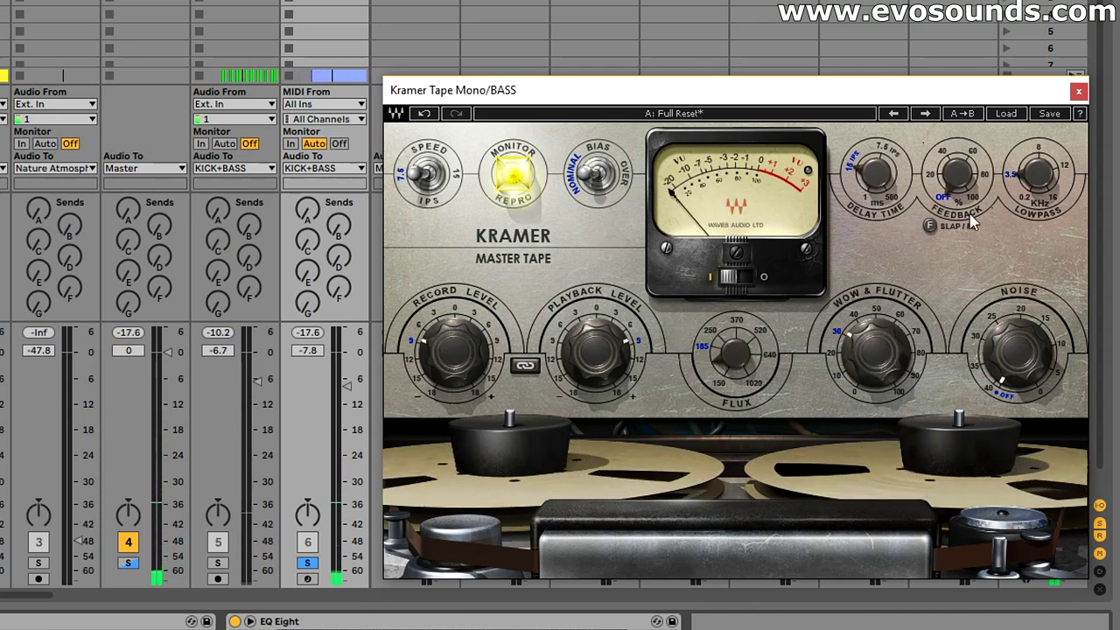
# Step: Leave the noise off, close the bass track's Kramer Tape window, and turn off the bass track's solo
pyautogui.moveTo(1015, 350); pyautogui.dragTo(1015, 324)
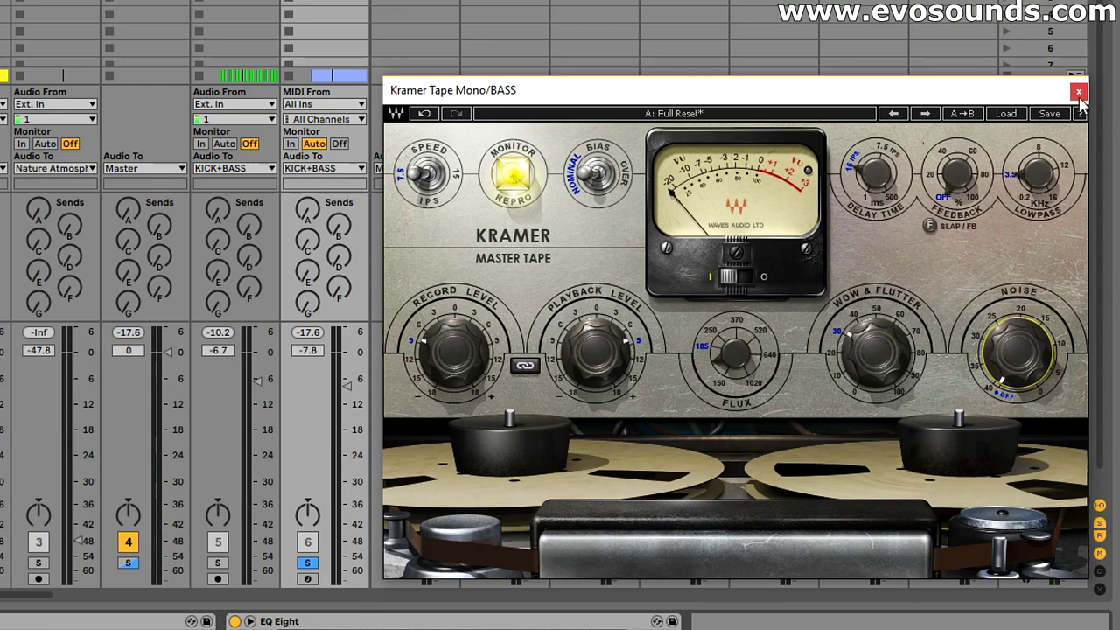
pyautogui.click(1079, 91)
pyautogui.click(308, 562)
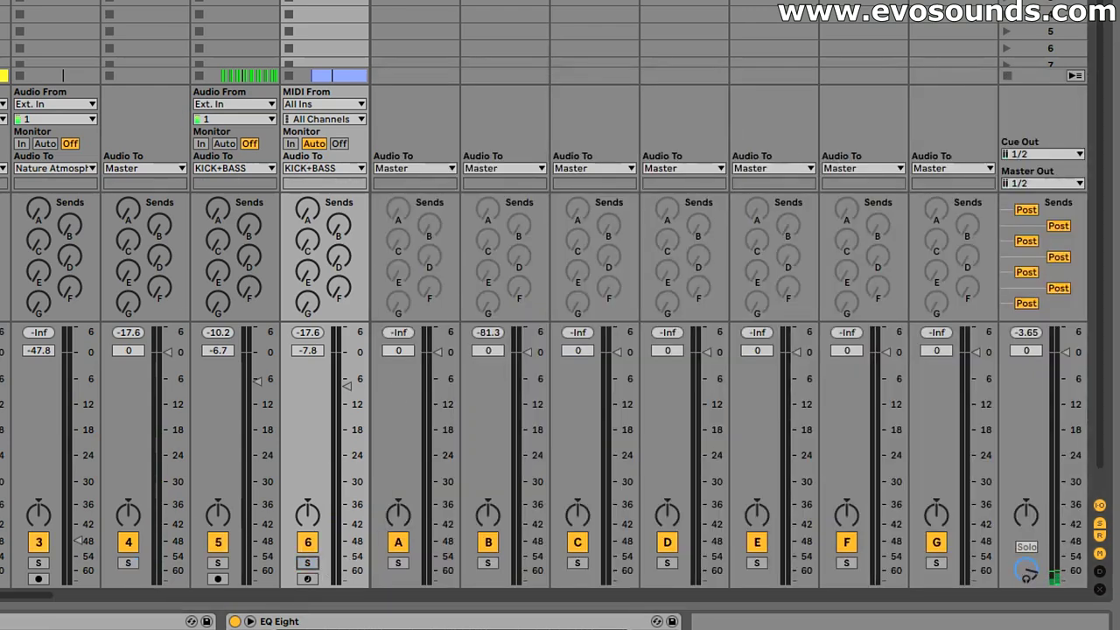
# Step: Show the BASS track's device chain and view its clips in the Arrangement while the full mix plays
pyautogui.click(257, 382)
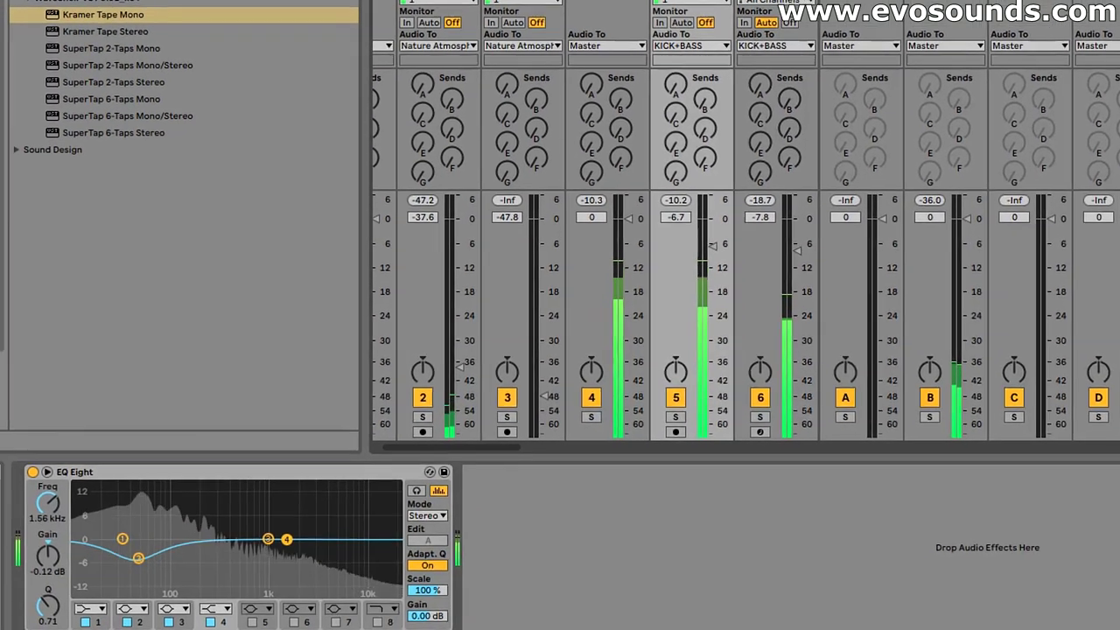
pyautogui.click(774, 7)
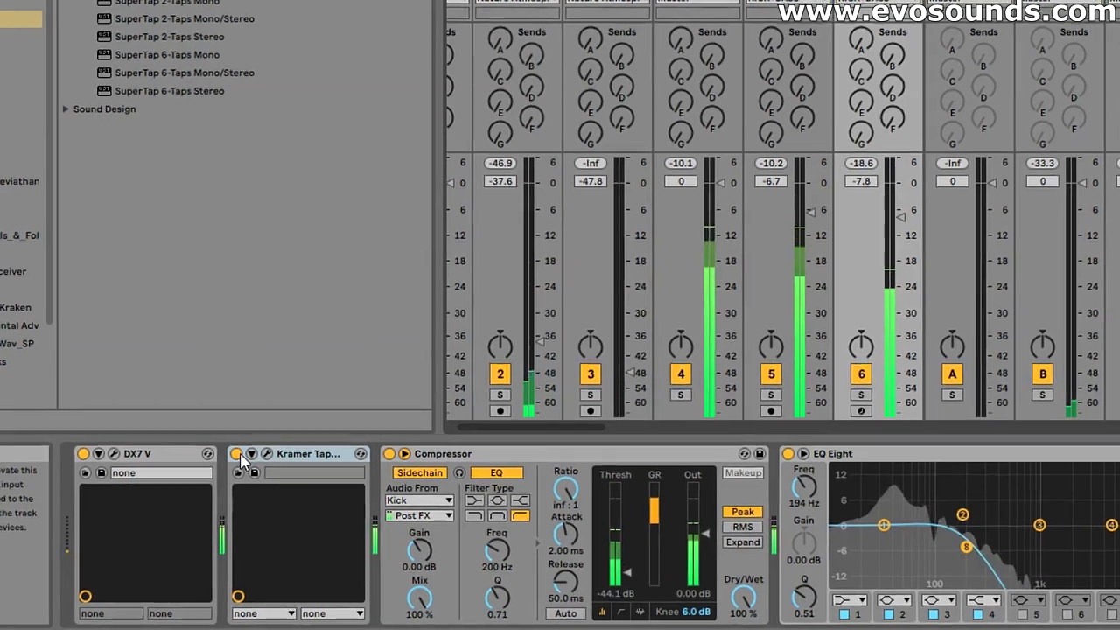
pyautogui.press('Tab')
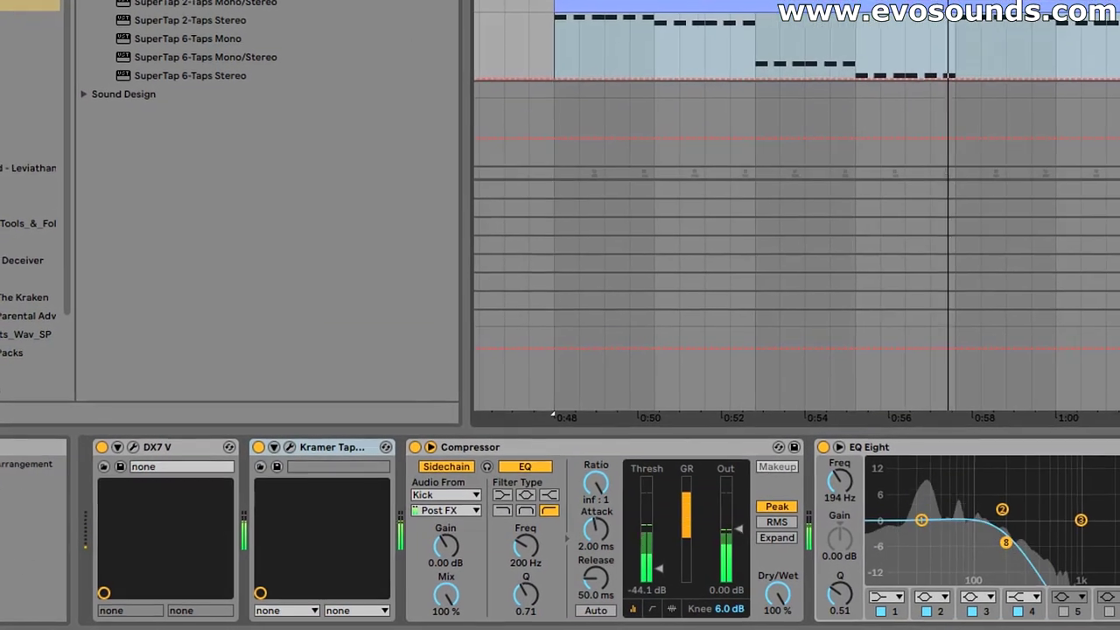
pyautogui.moveTo(787, 4); pyautogui.dragTo(770, 0)
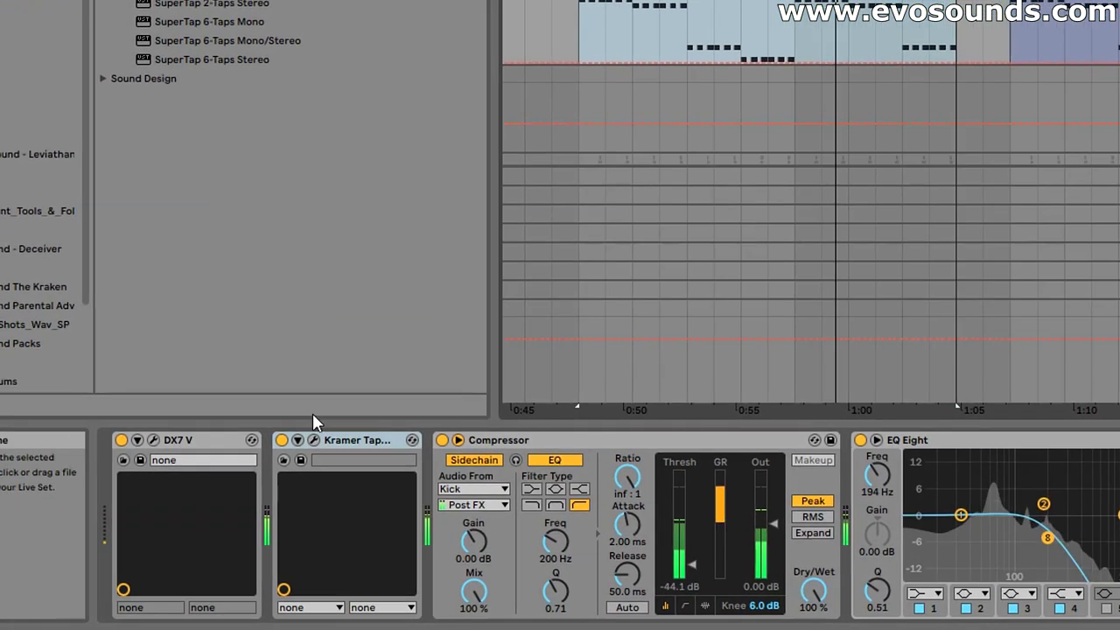
# Step: Bypass and re-enable Kramer Tape on the bass track to compare the bass in the full mix
pyautogui.click(282, 440)
pyautogui.press('Tab')
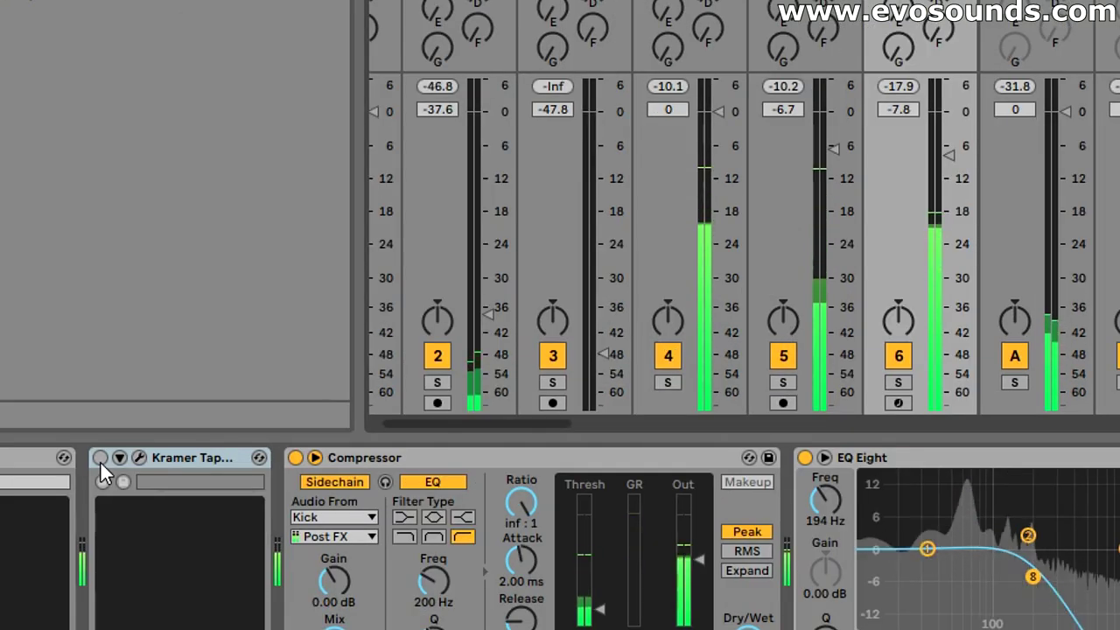
pyautogui.click(100, 458)
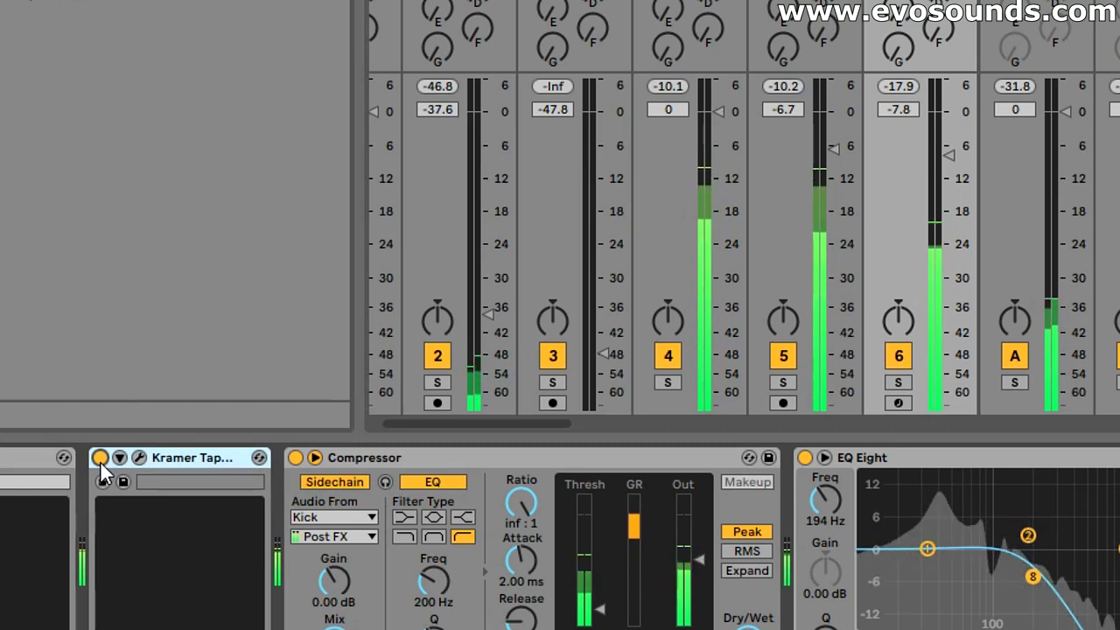
pyautogui.click(99, 457)
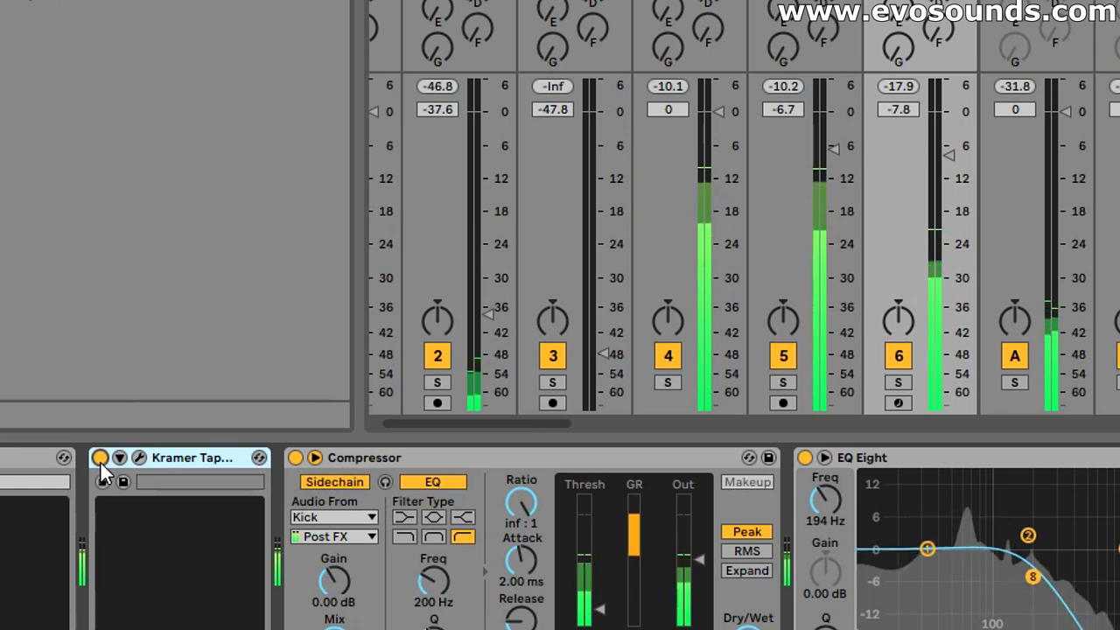
pyautogui.click(100, 458)
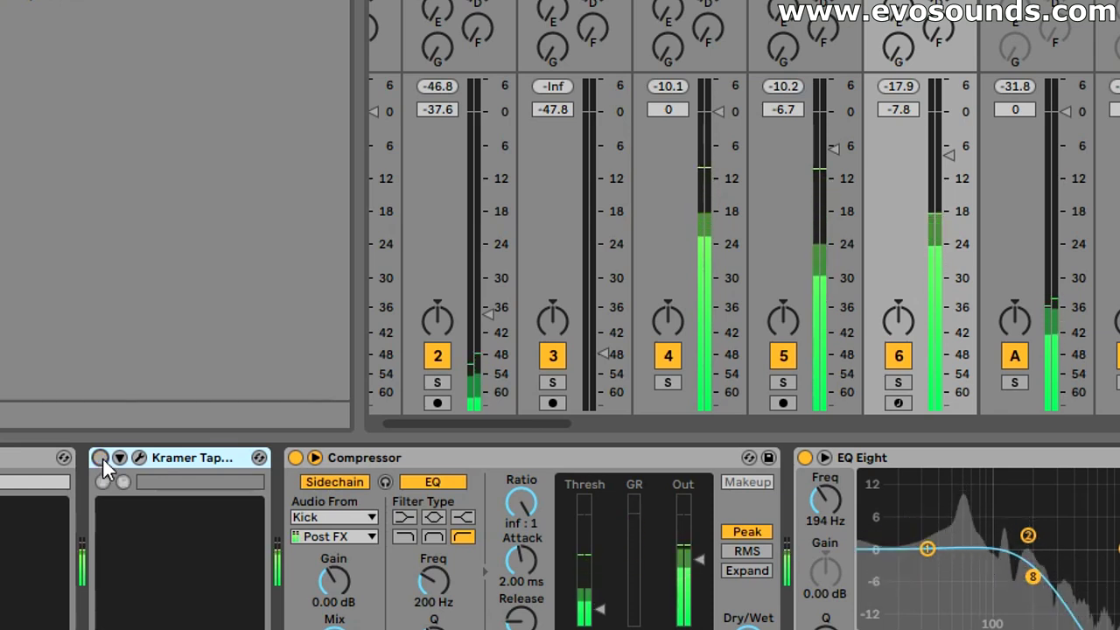
# Step: Raise the bass track volume to -6.5, switch Kramer Tape on and off again, and return to the Arrangement
pyautogui.moveTo(949, 156); pyautogui.dragTo(949, 147)
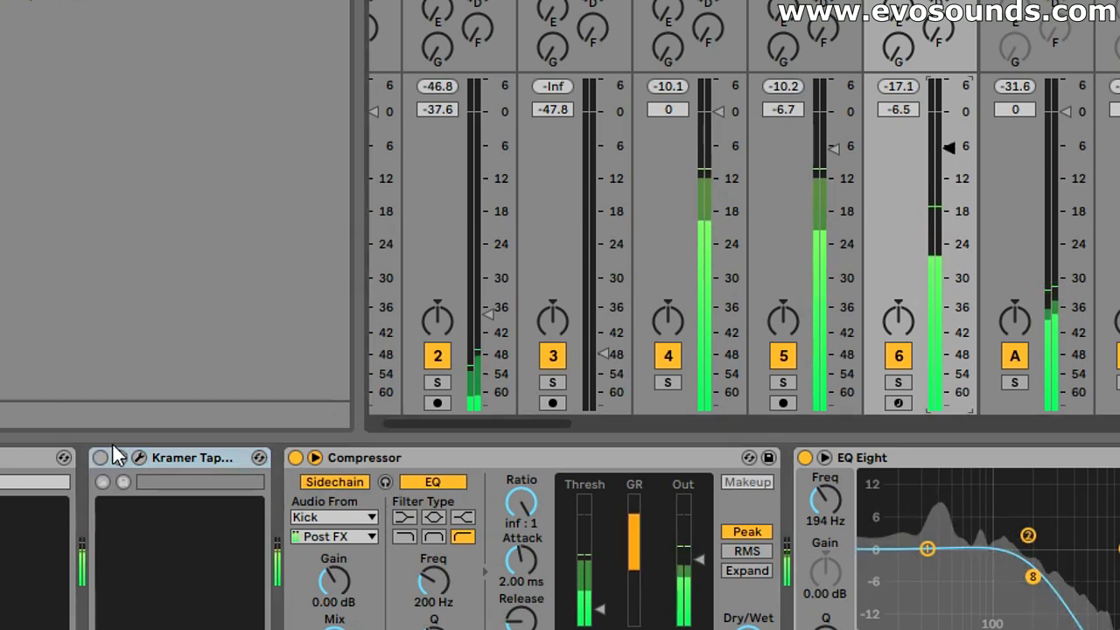
pyautogui.click(99, 458)
pyautogui.press('Tab')
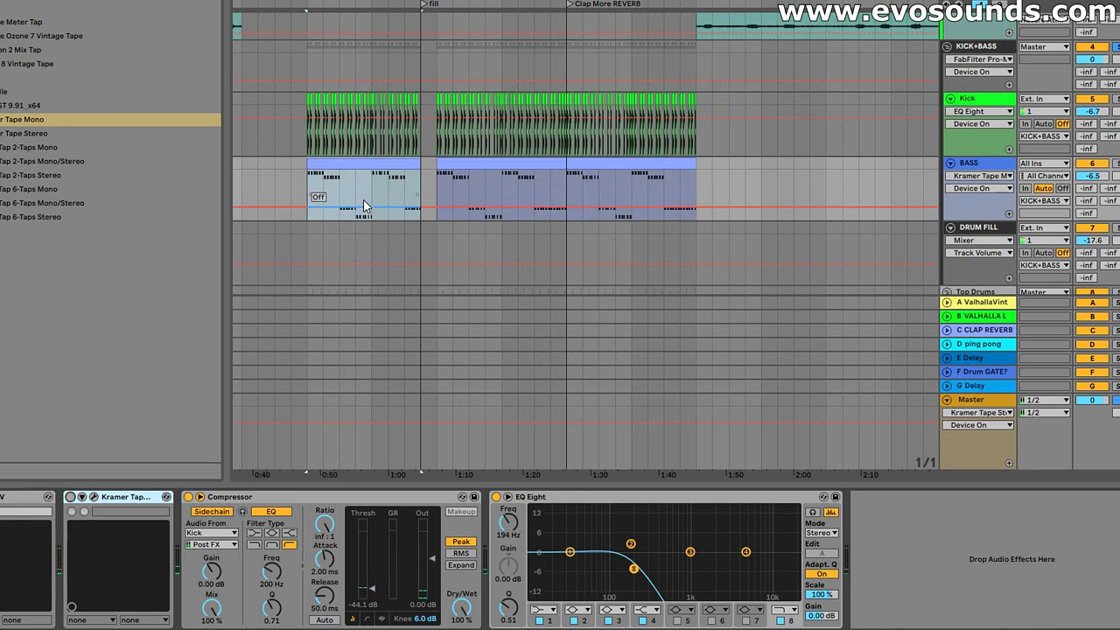
# Step: Open the bass track's Kramer Tape window to review its settings, then close it
pyautogui.click(94, 497)
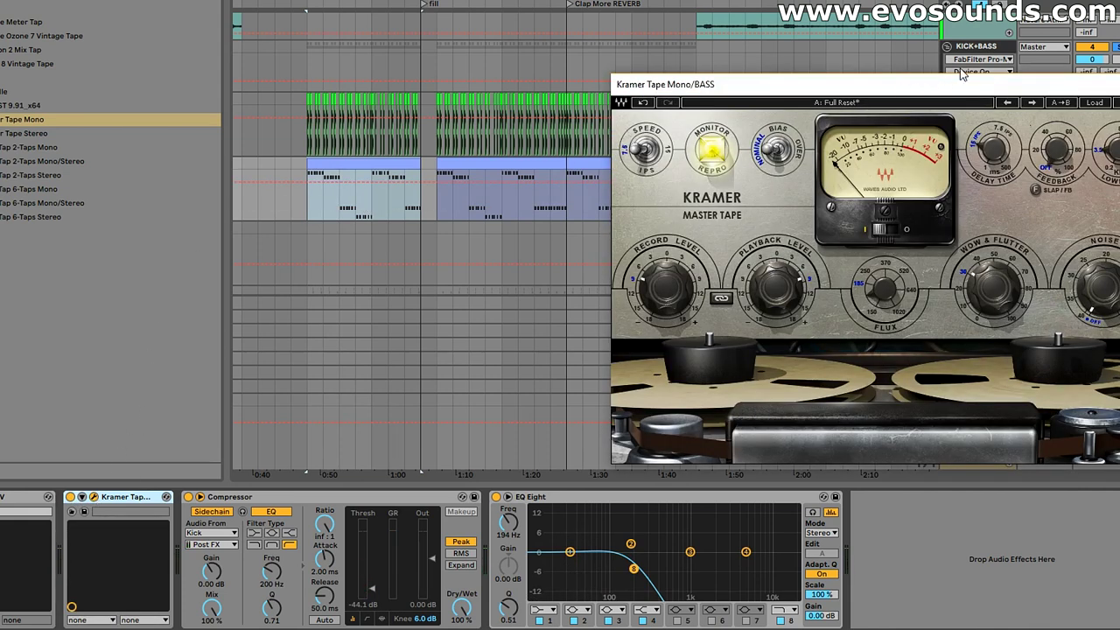
pyautogui.moveTo(962, 80); pyautogui.dragTo(662, 122)
pyautogui.click(778, 121)
# Step: Select the bass clip at the Drop 2 marker and play the arrangement from there
pyautogui.scroll(-5, 848, 131)
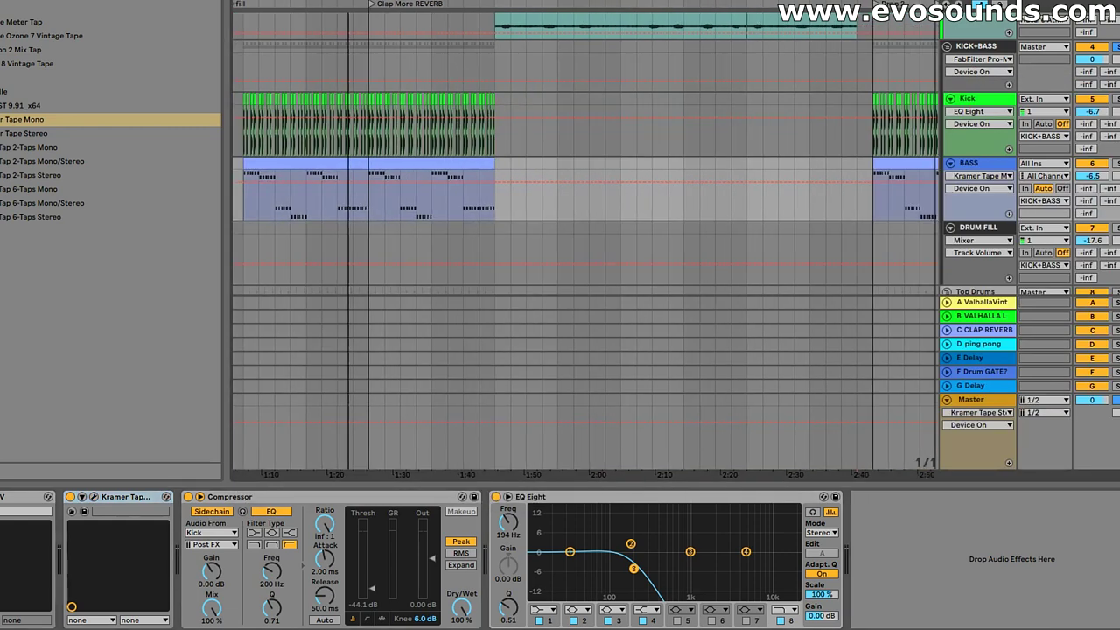
pyautogui.click(728, 167)
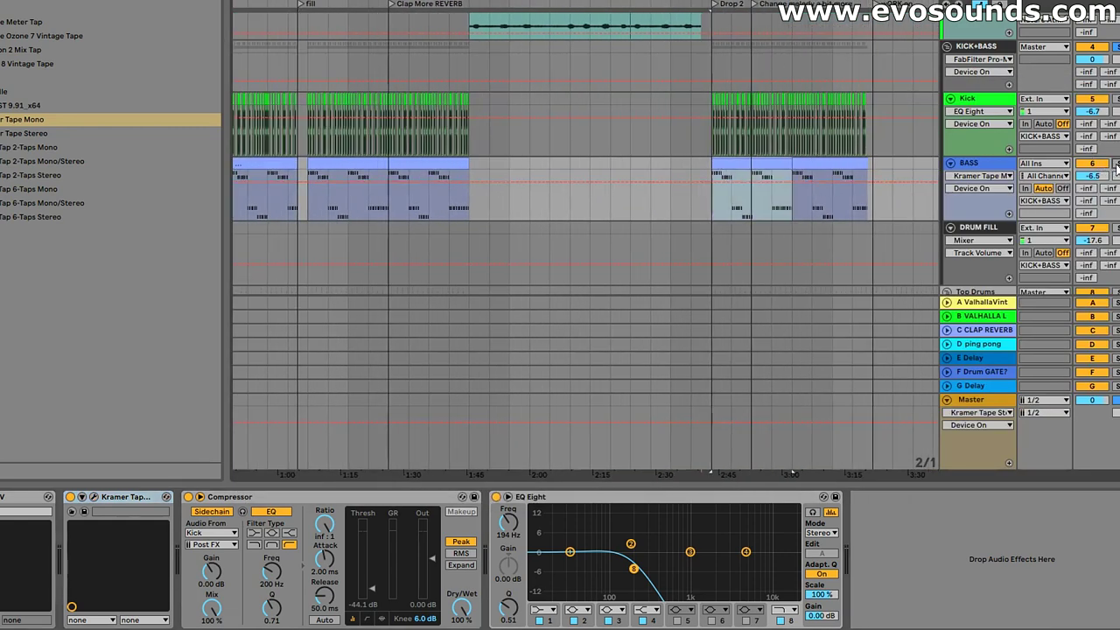
pyautogui.press('space')
pyautogui.scroll(5, 773, 179)
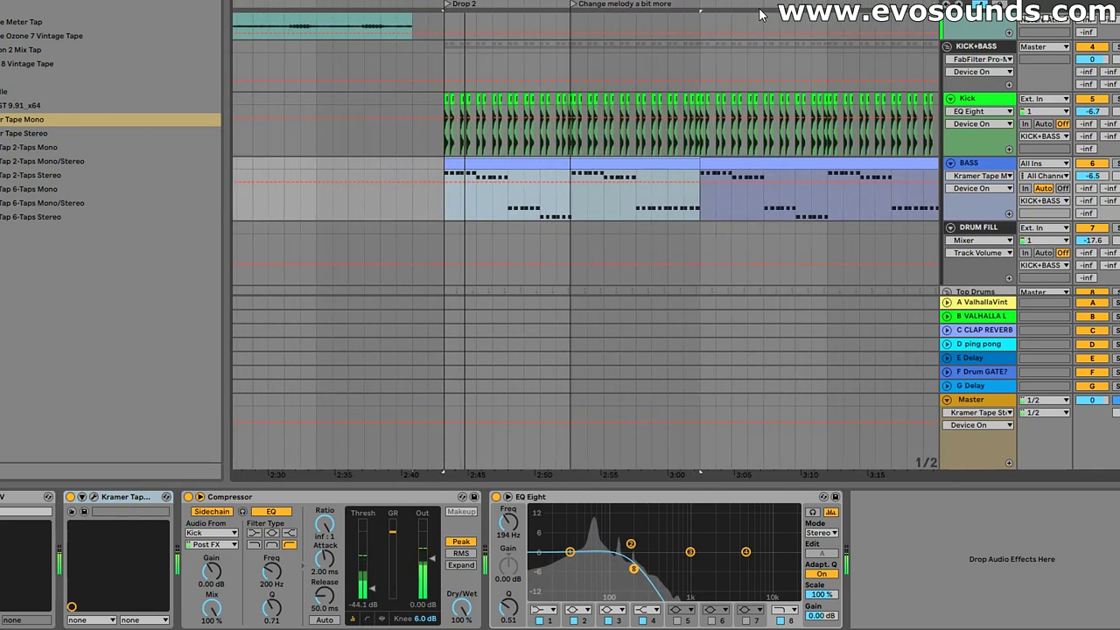
# Step: Open the SPAN analyzer on the Master track and examine the mix's spectrum
pyautogui.click(915, 412)
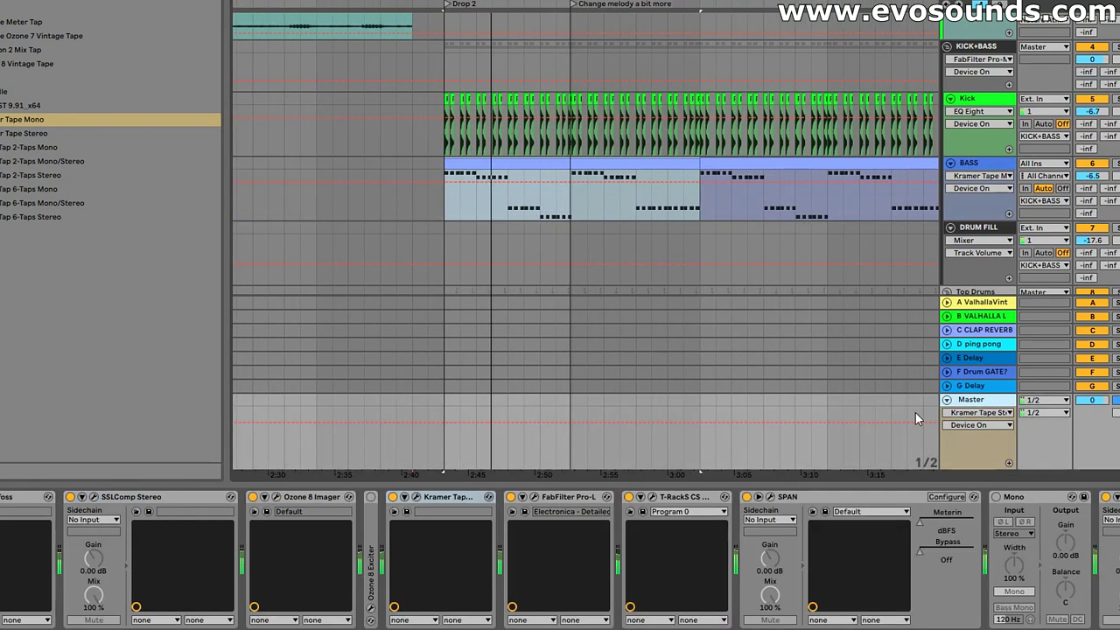
pyautogui.click(774, 497)
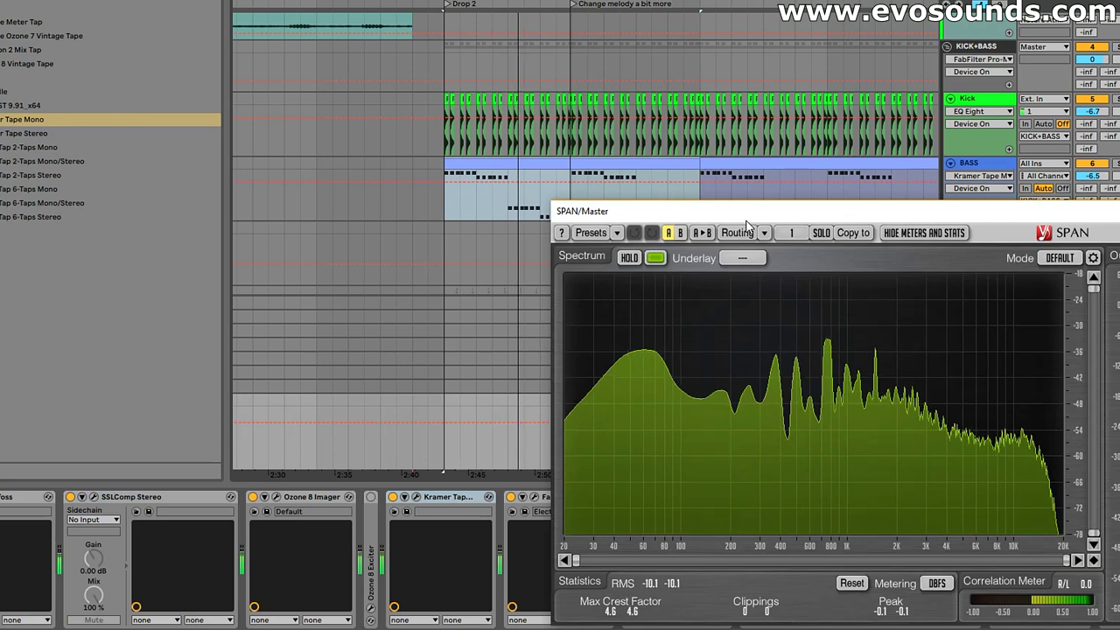
pyautogui.moveTo(743, 216); pyautogui.dragTo(661, 207)
# Step: Show the Master track's device chain and review its Kramer Tape Stereo using the Mastering Big and Open preset
pyautogui.click(973, 163)
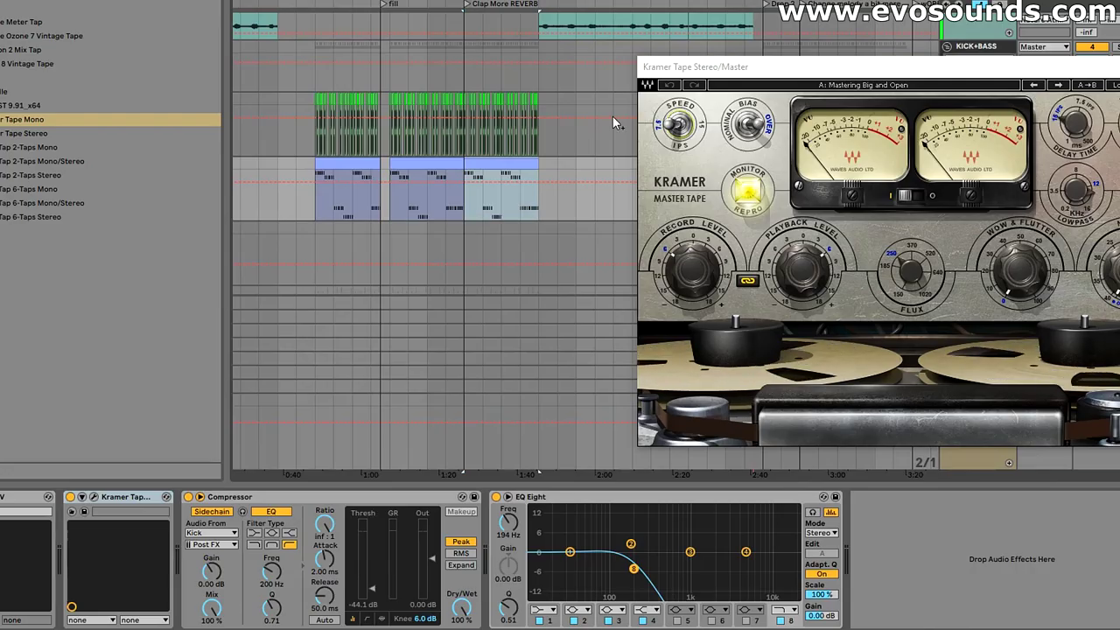
pyautogui.moveTo(840, 66); pyautogui.dragTo(376, 59)
pyautogui.click(978, 401)
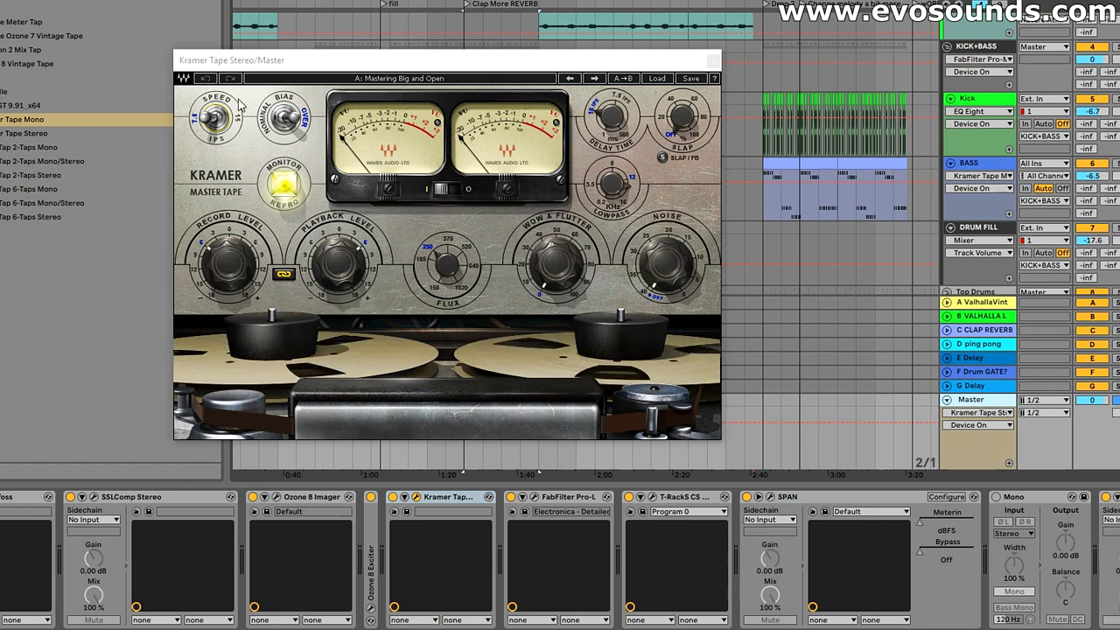
pyautogui.moveTo(356, 67); pyautogui.dragTo(588, 119)
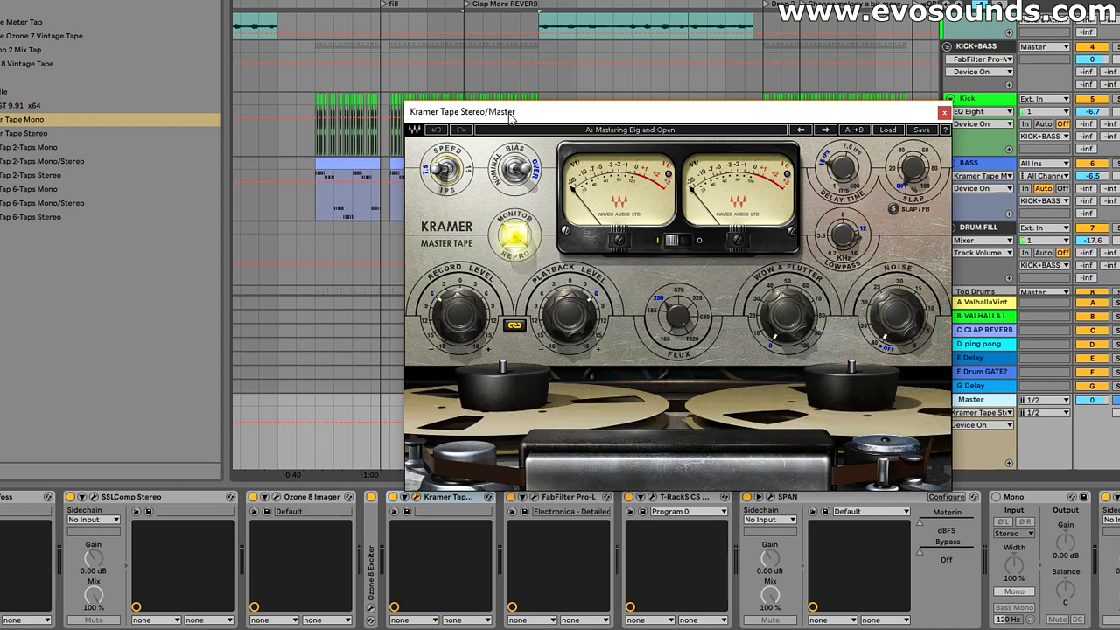
pyautogui.moveTo(480, 120); pyautogui.dragTo(389, 122)
# Step: Try the tape speed switch on the master's Kramer Tape, keep 7.5 IPS, and reposition the plugin window
pyautogui.click(350, 176)
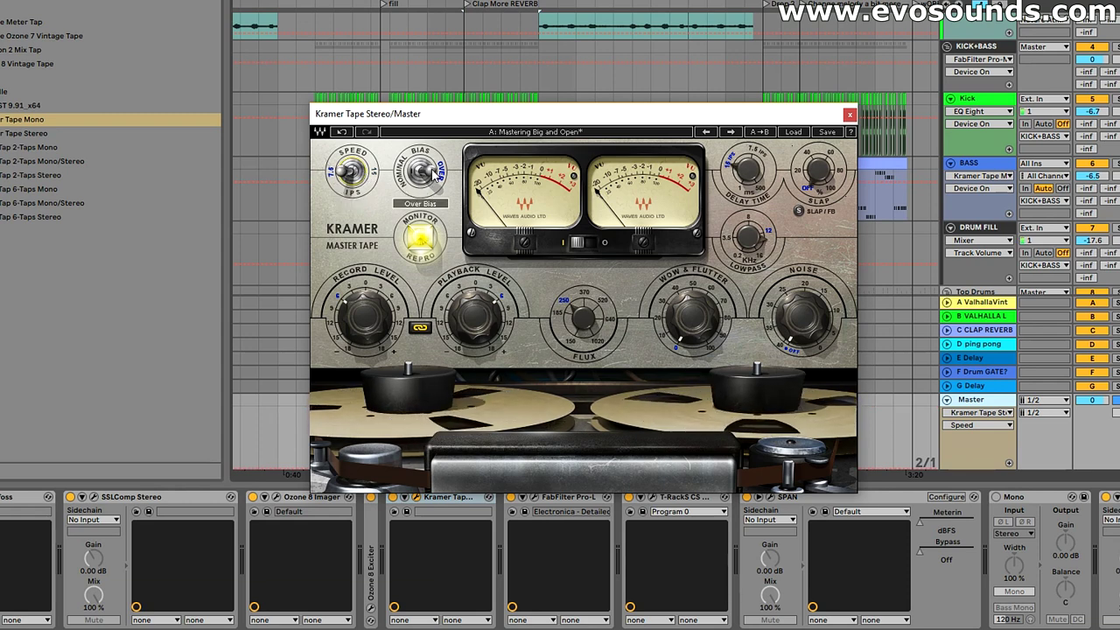
pyautogui.moveTo(511, 115); pyautogui.dragTo(40, 97)
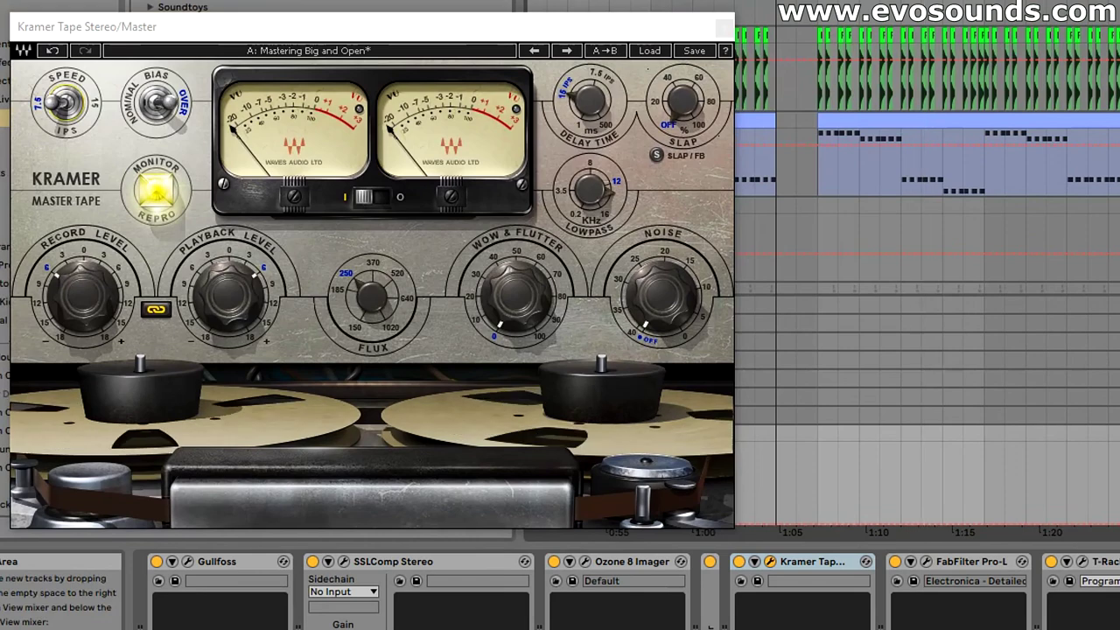
pyautogui.moveTo(612, 28); pyautogui.dragTo(669, 0)
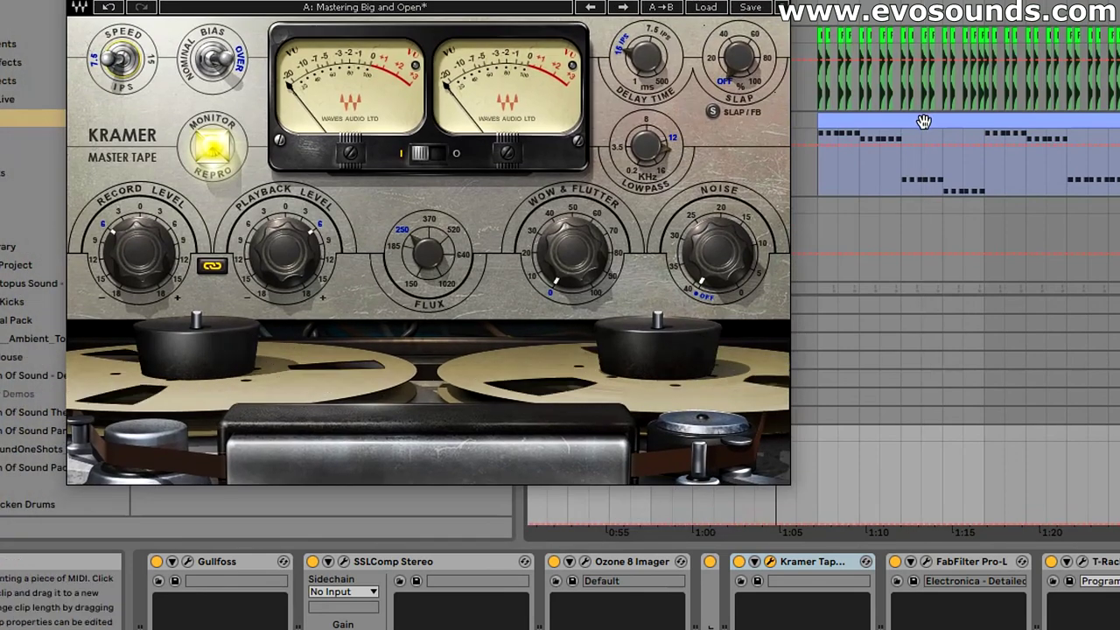
# Step: Play the arrangement from the bass clip and compare the mix with the Master track's Kramer Tape bypassed and active
pyautogui.click(924, 120)
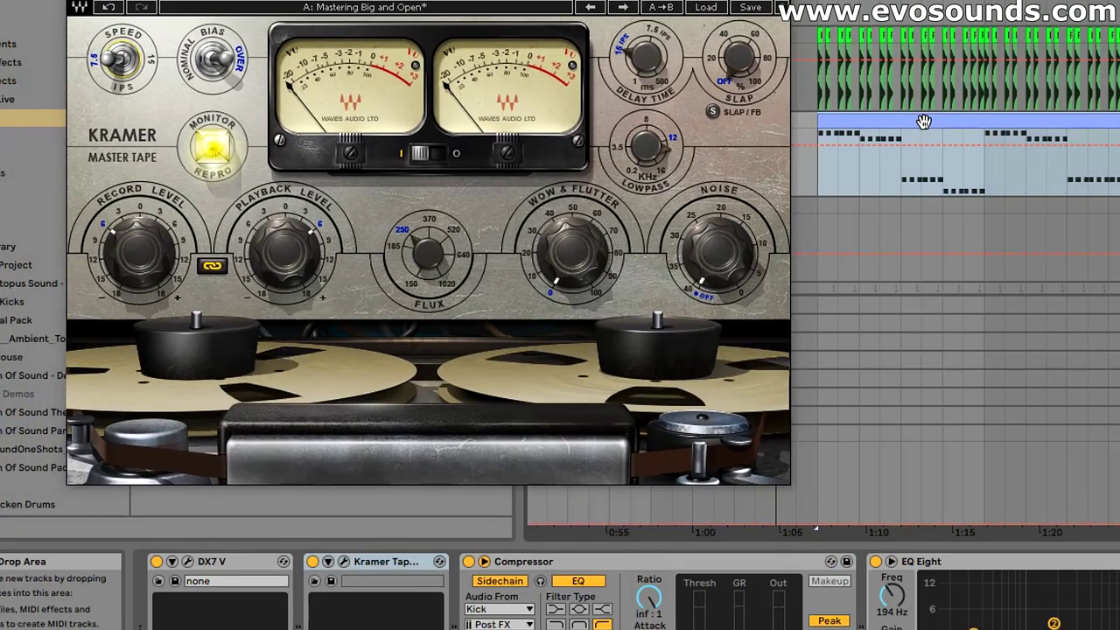
pyautogui.click(1118, 434)
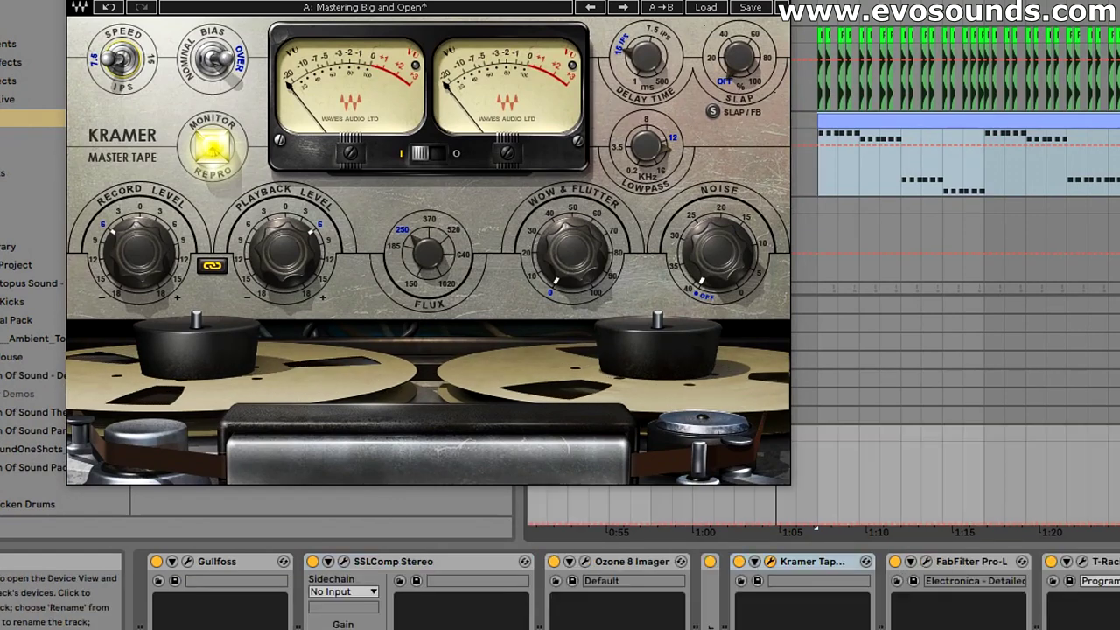
pyautogui.click(738, 562)
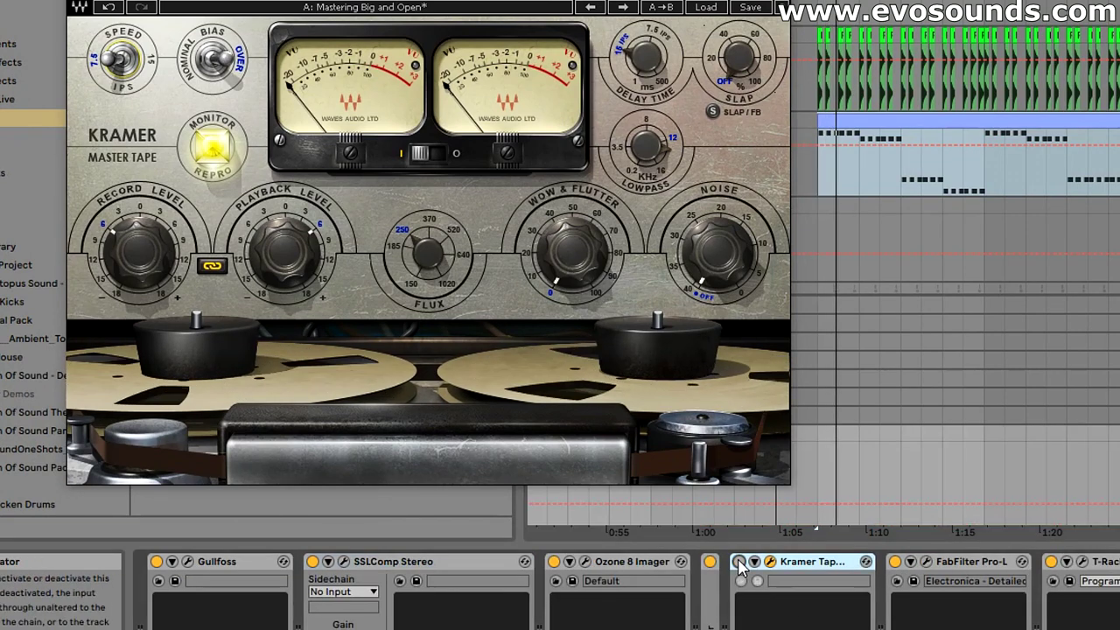
pyautogui.click(739, 563)
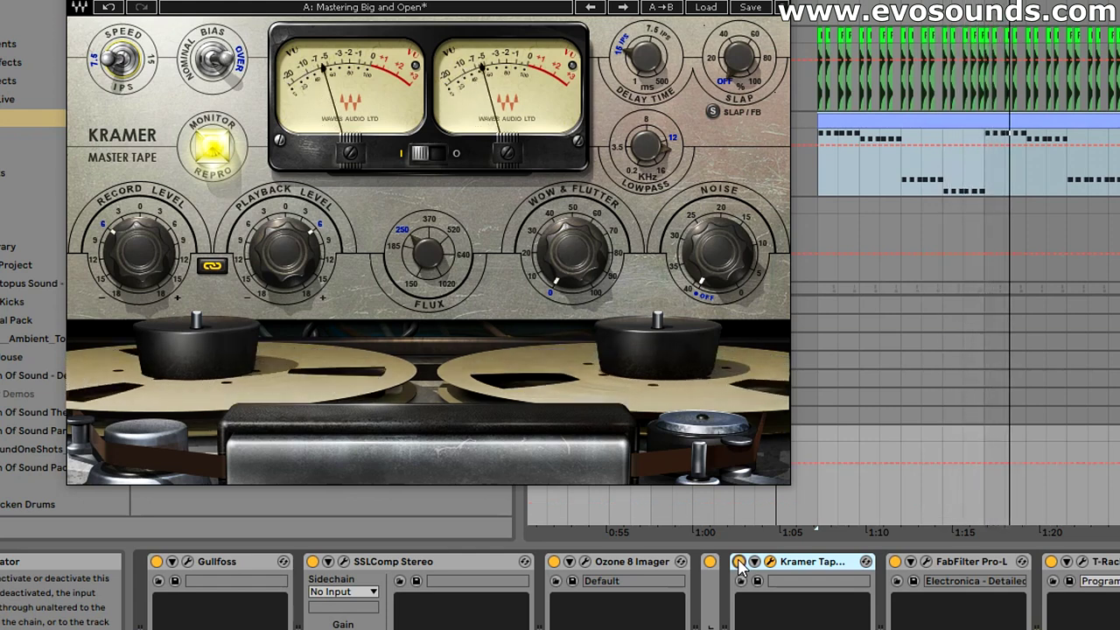
pyautogui.click(739, 562)
pyautogui.click(739, 563)
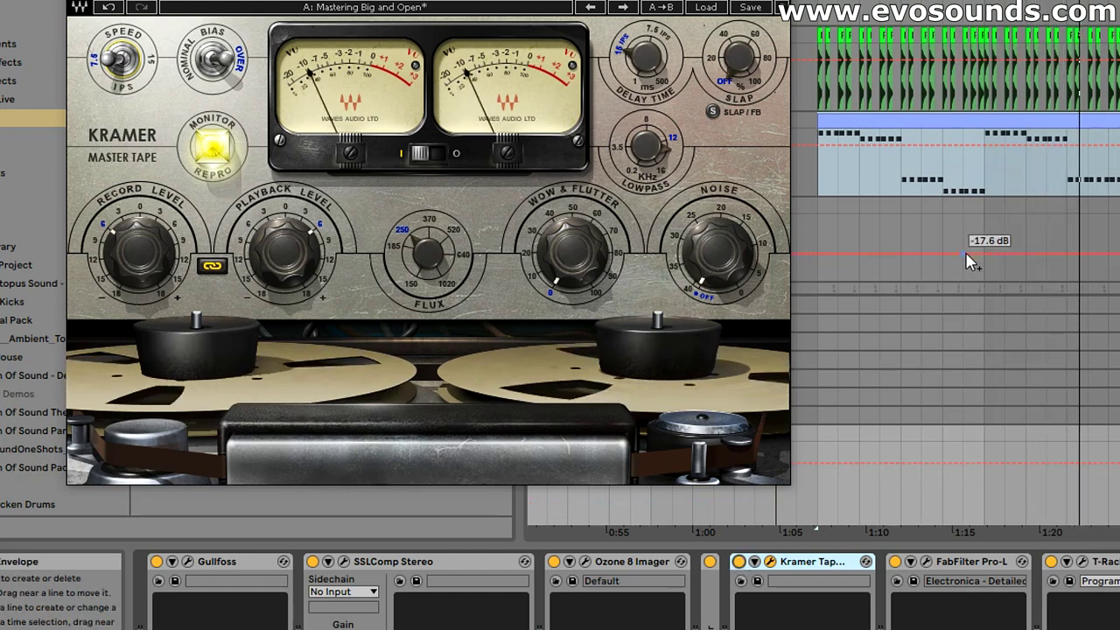
# Step: Set the master's Kramer Tape speed to 15 IPS and compare it bypassed and active during playback
pyautogui.click(122, 68)
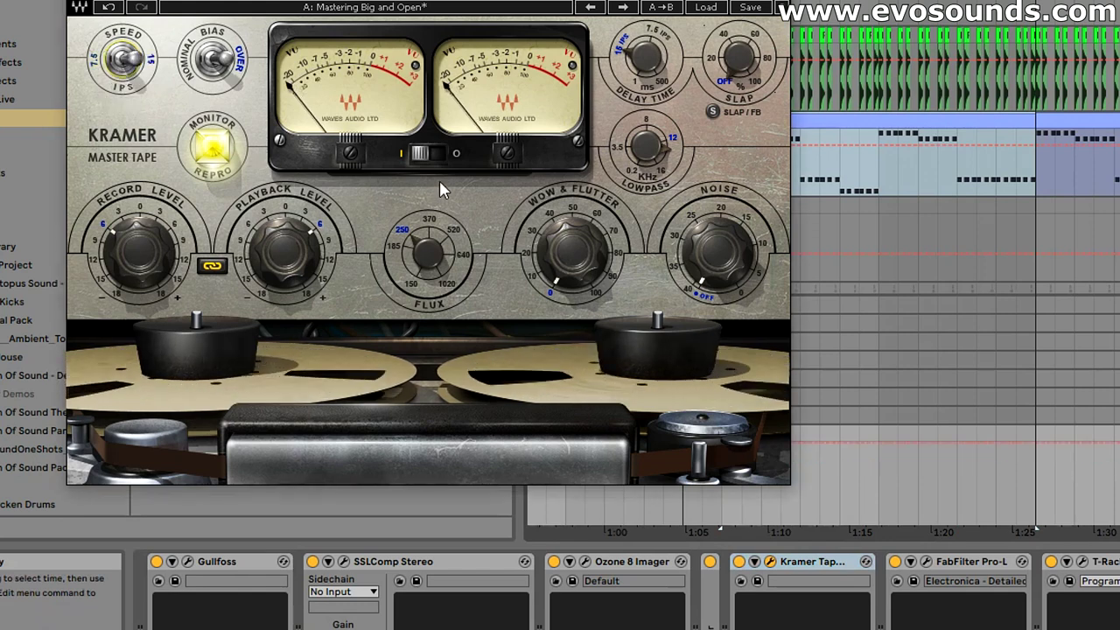
pyautogui.click(740, 562)
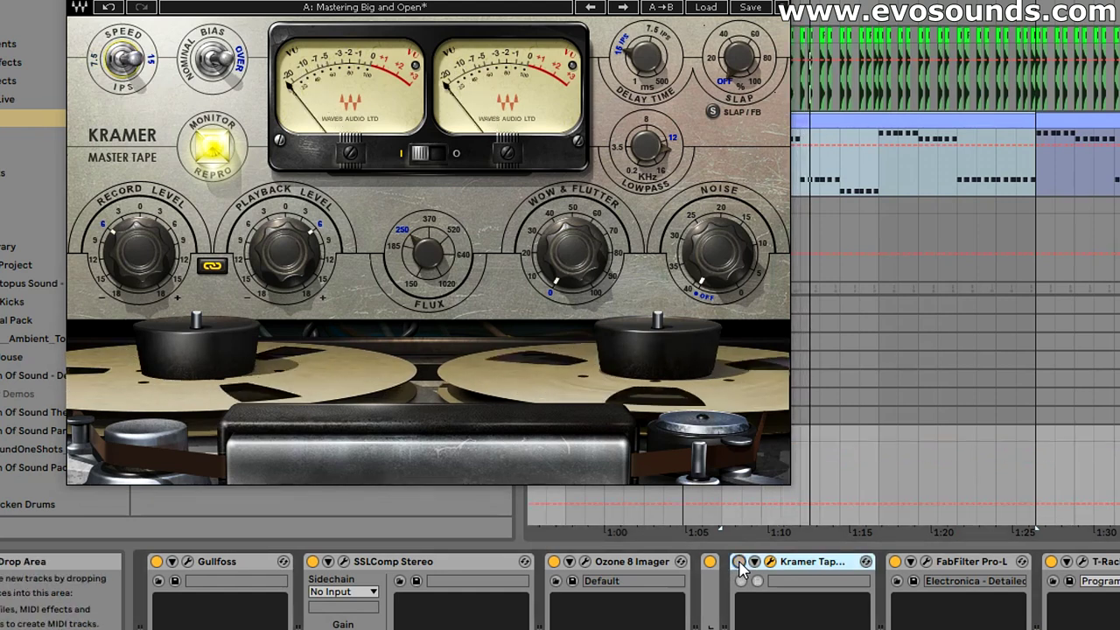
pyautogui.click(739, 562)
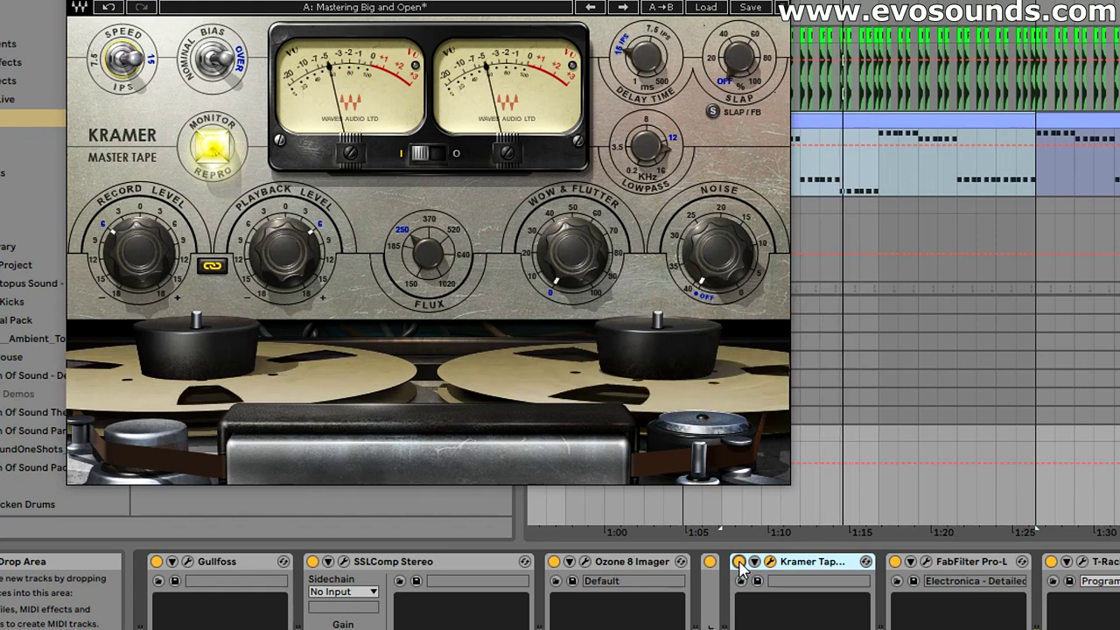
pyautogui.click(739, 562)
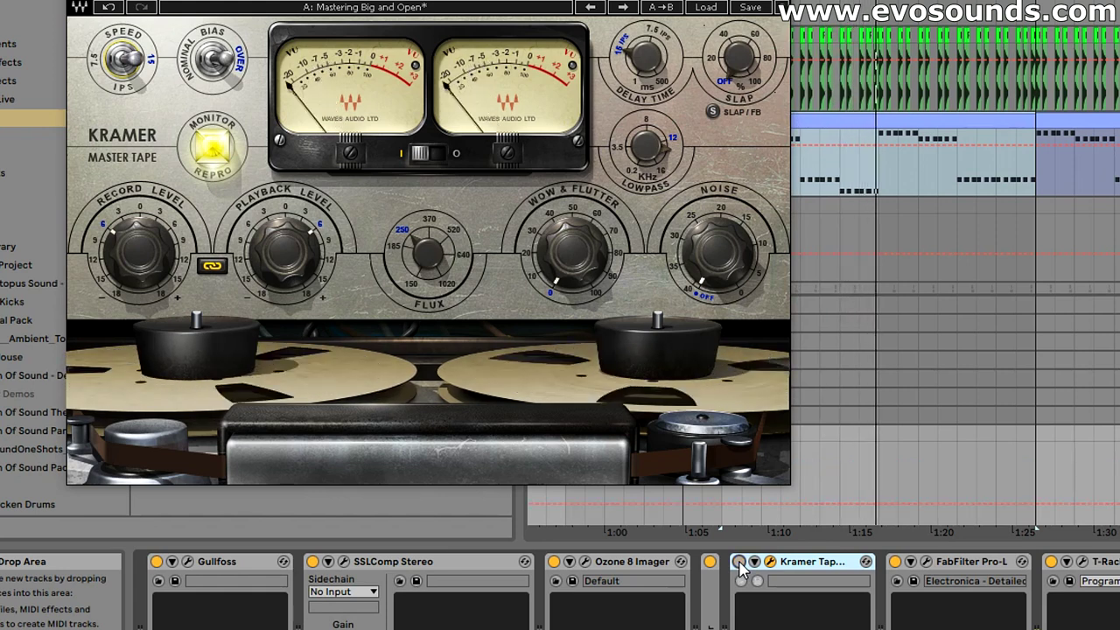
pyautogui.click(739, 561)
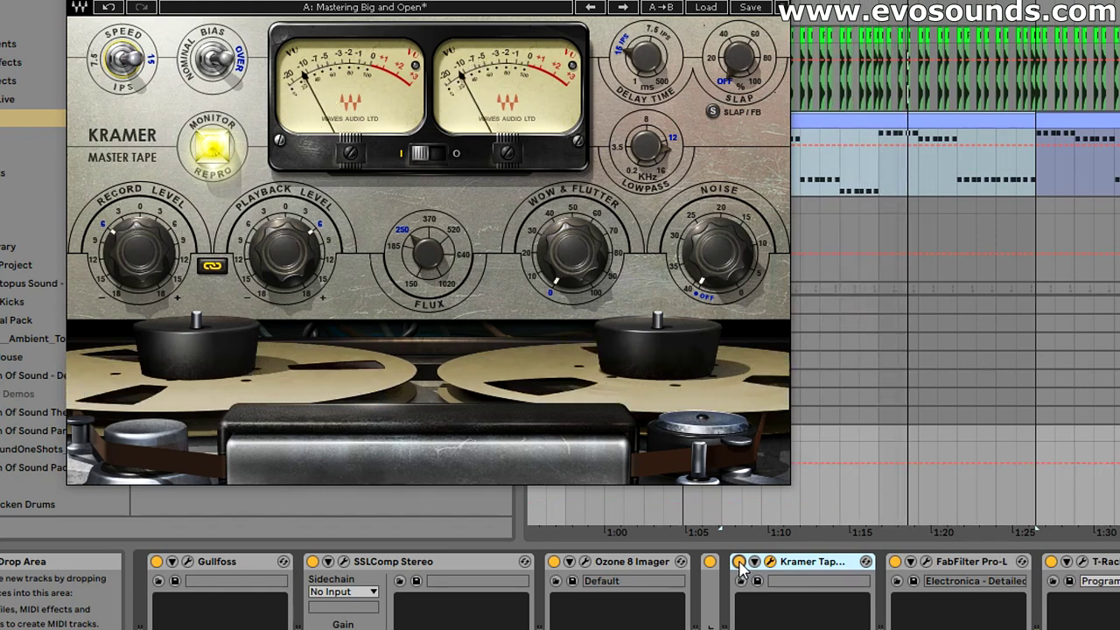
pyautogui.click(739, 562)
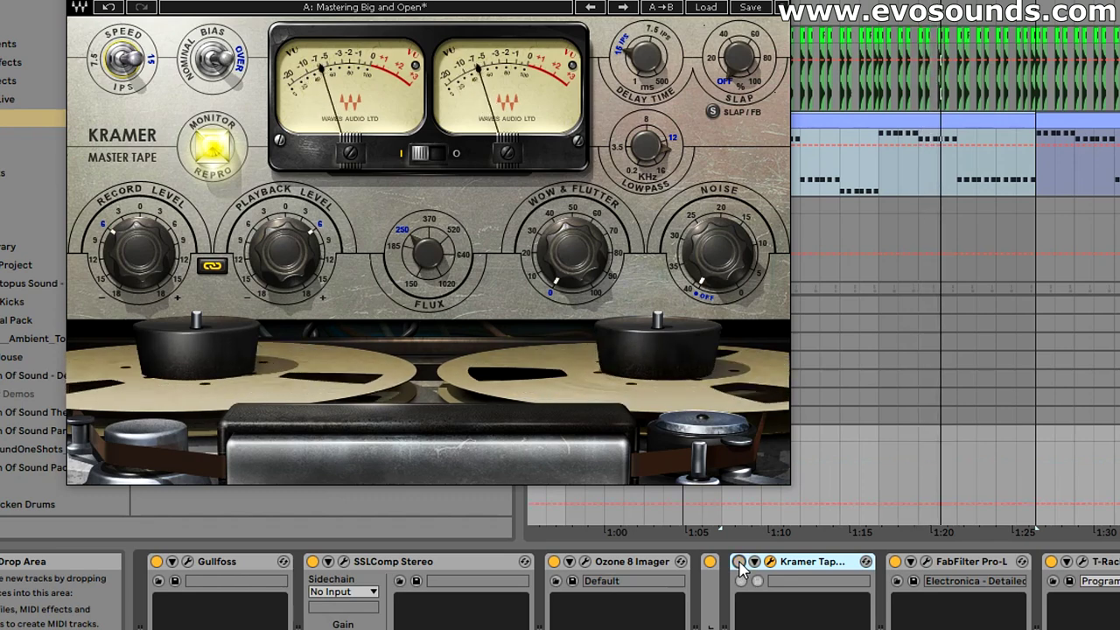
pyautogui.click(739, 564)
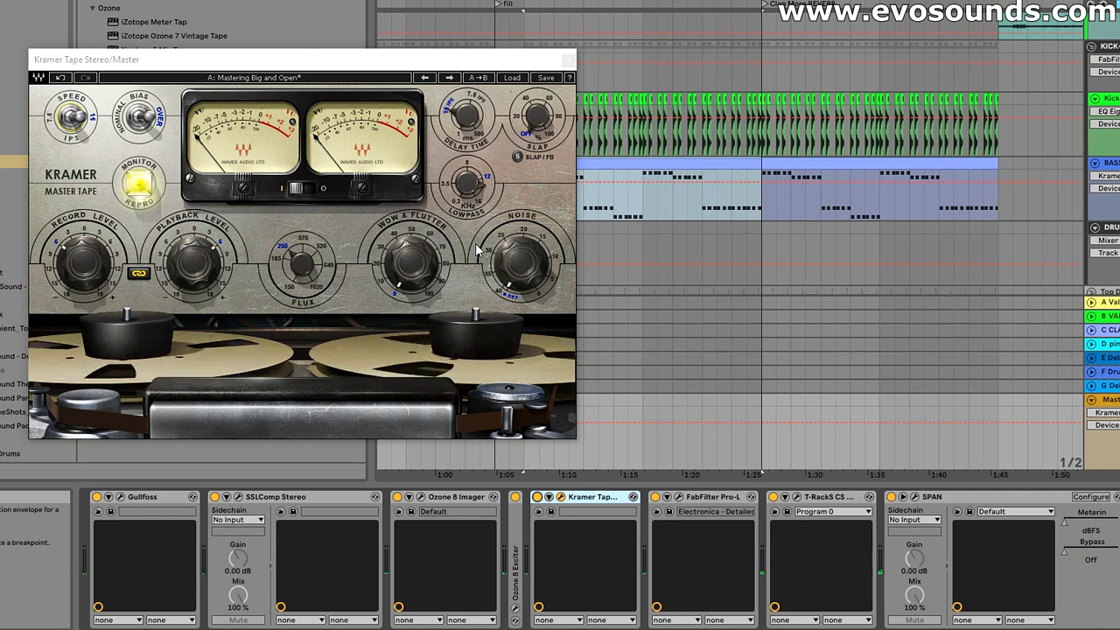
# Step: Try the Mastering Crunchy factory preset on the master's Kramer Tape
pyautogui.moveTo(302, 262)
pyautogui.mouseDown()
pyautogui.moveTo(301, 288)
pyautogui.moveTo(302, 262)
pyautogui.mouseUp()
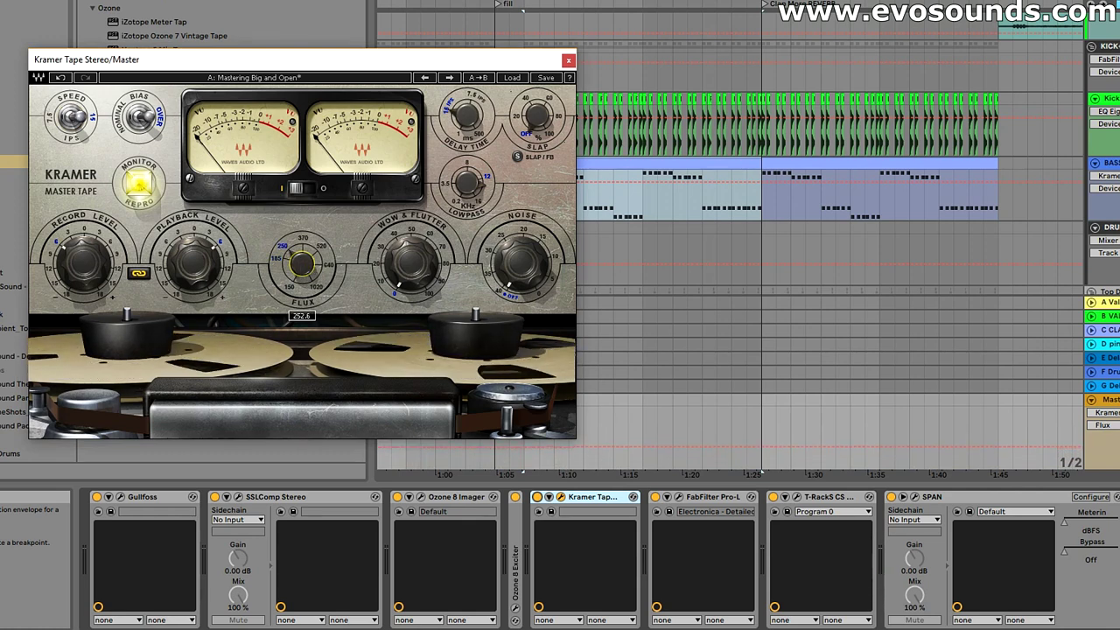
pyautogui.click(84, 263)
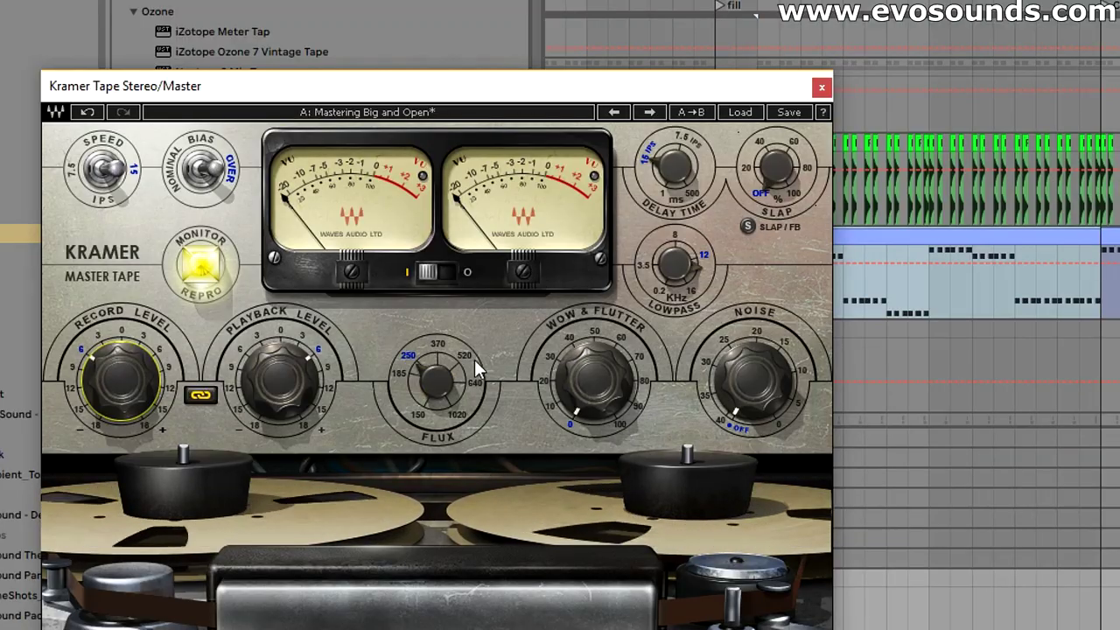
pyautogui.click(737, 113)
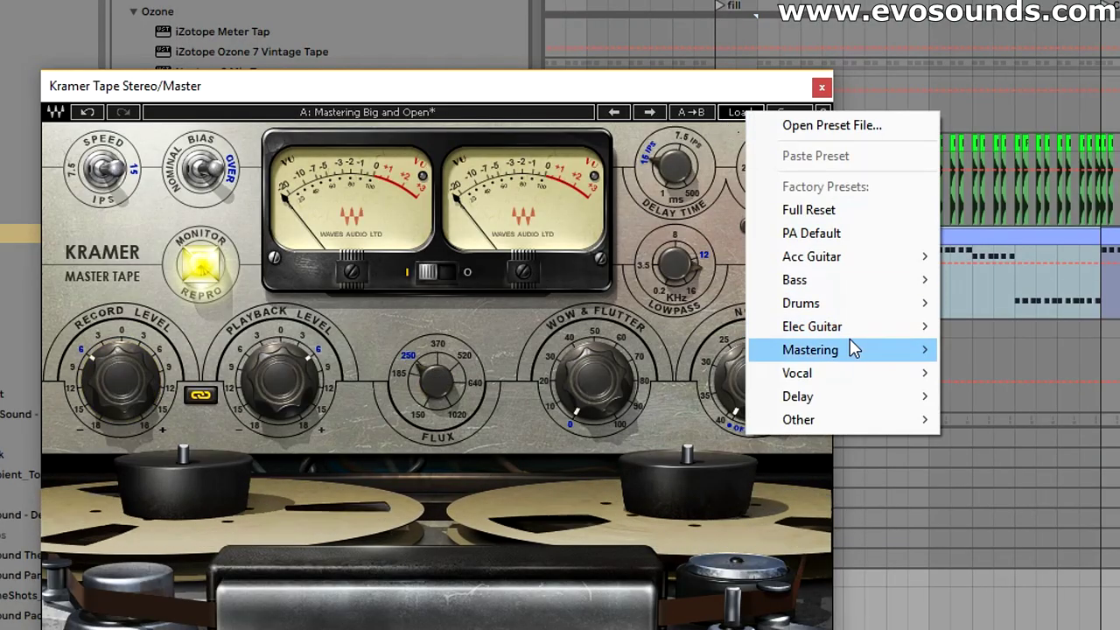
pyautogui.moveTo(850, 346)
pyautogui.click(1062, 396)
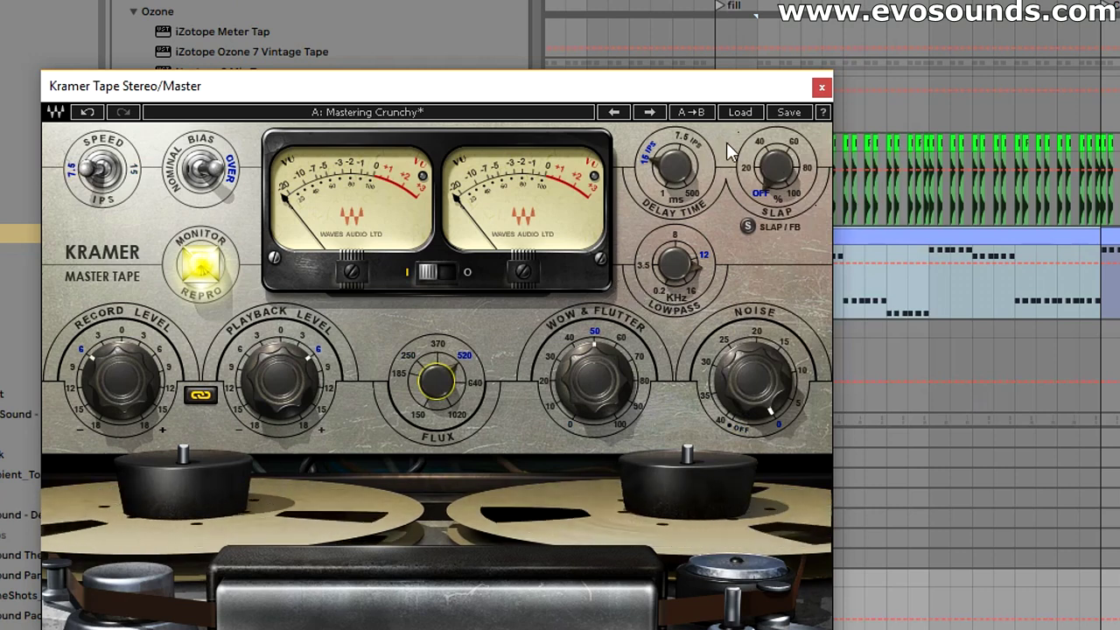
# Step: Load the Mastering Clean and Open factory preset on the master's Kramer Tape and open SPAN to watch the spectrum during playback
pyautogui.click(739, 114)
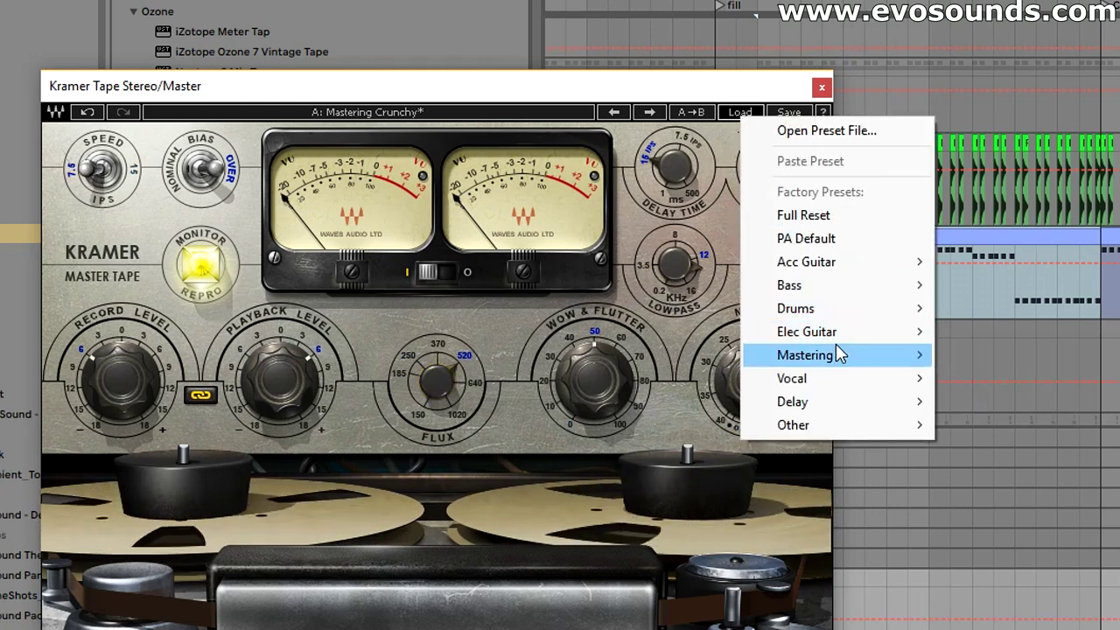
pyautogui.moveTo(875, 359)
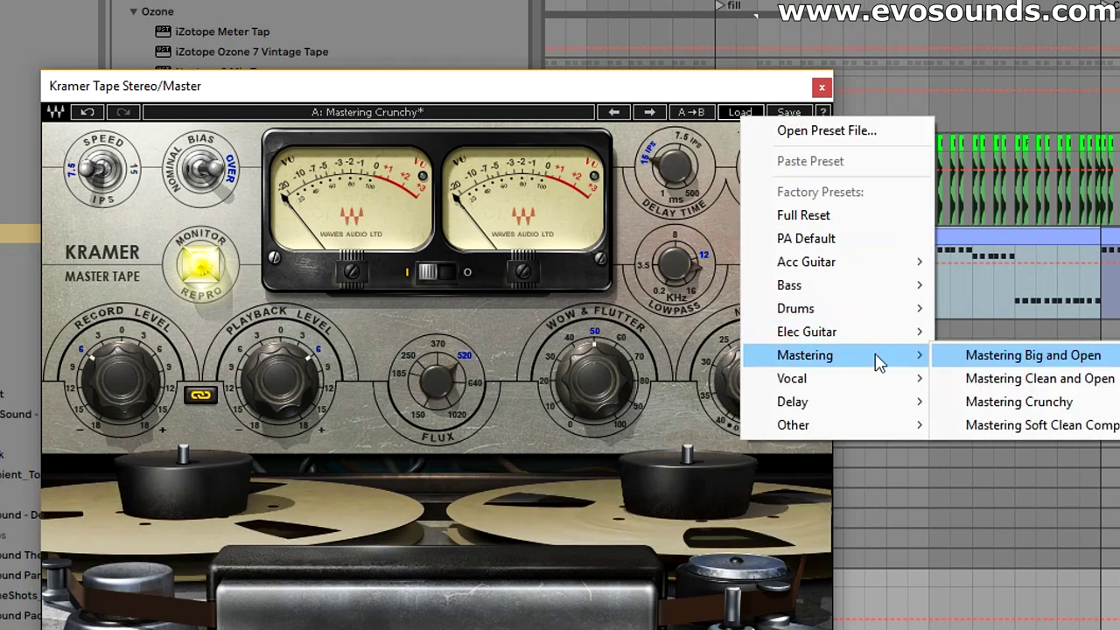
pyautogui.click(1078, 378)
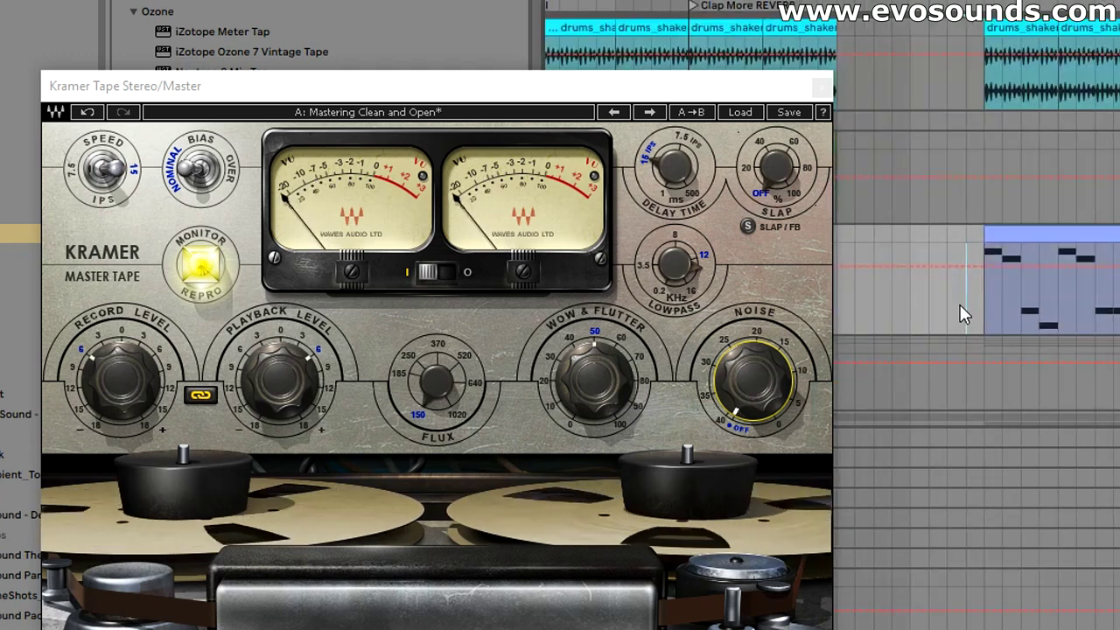
pyautogui.click(976, 598)
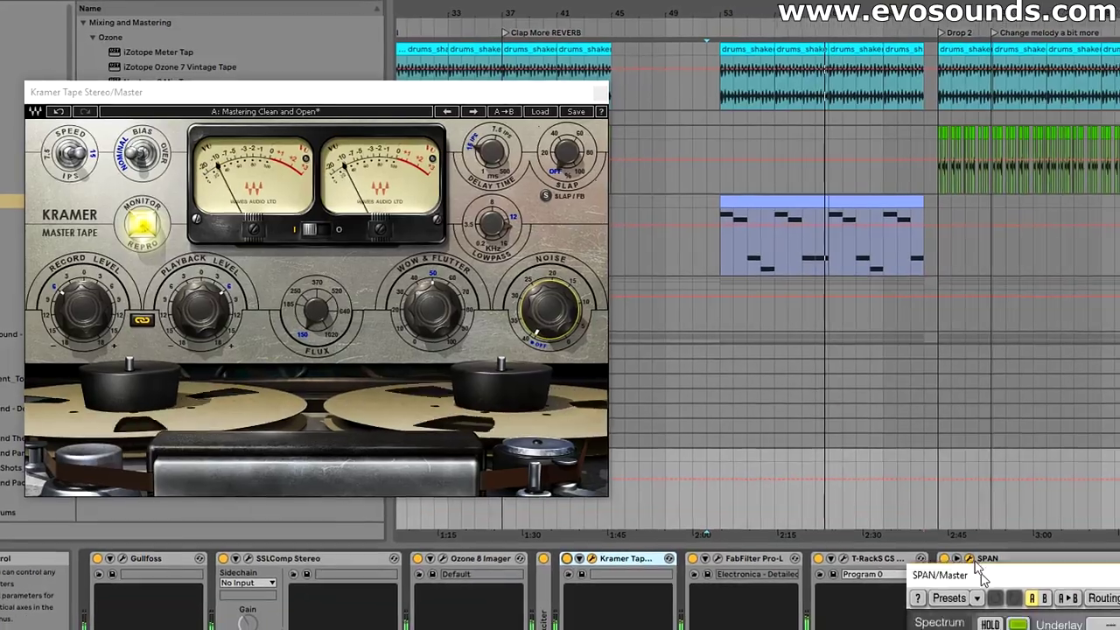
pyautogui.moveTo(958, 594); pyautogui.dragTo(809, 297)
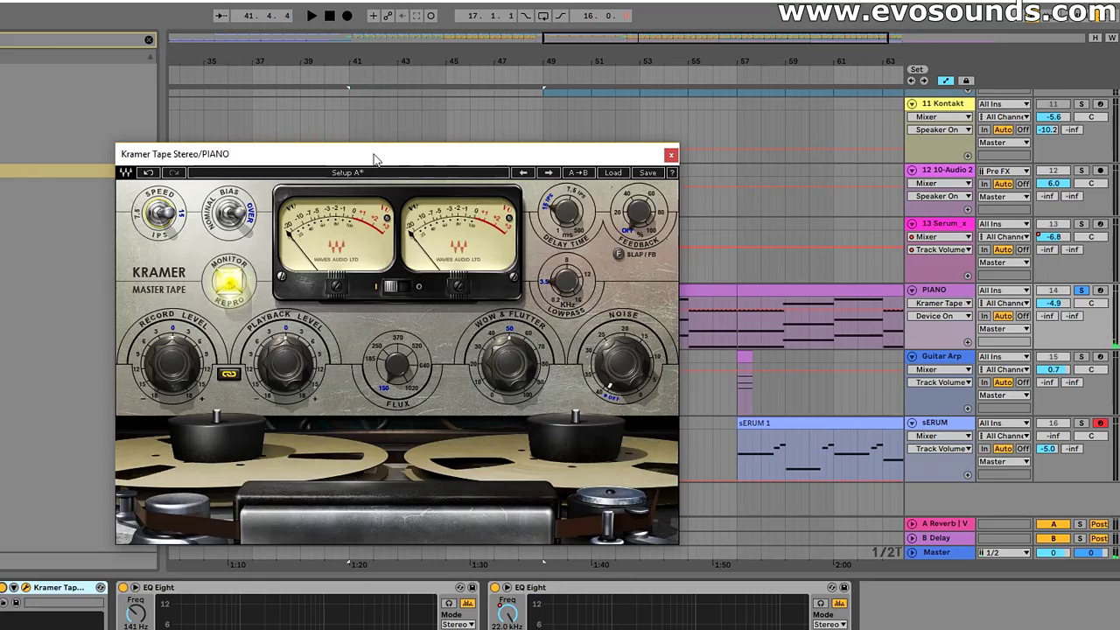
# Step: Play the soloed PIANO clip from bar 41 and compare it with its Kramer Tape bypassed and active
pyautogui.moveTo(375, 155); pyautogui.dragTo(730, 158)
pyautogui.moveTo(594, 39); pyautogui.dragTo(627, 39)
pyautogui.moveTo(654, 150); pyautogui.dragTo(514, 177)
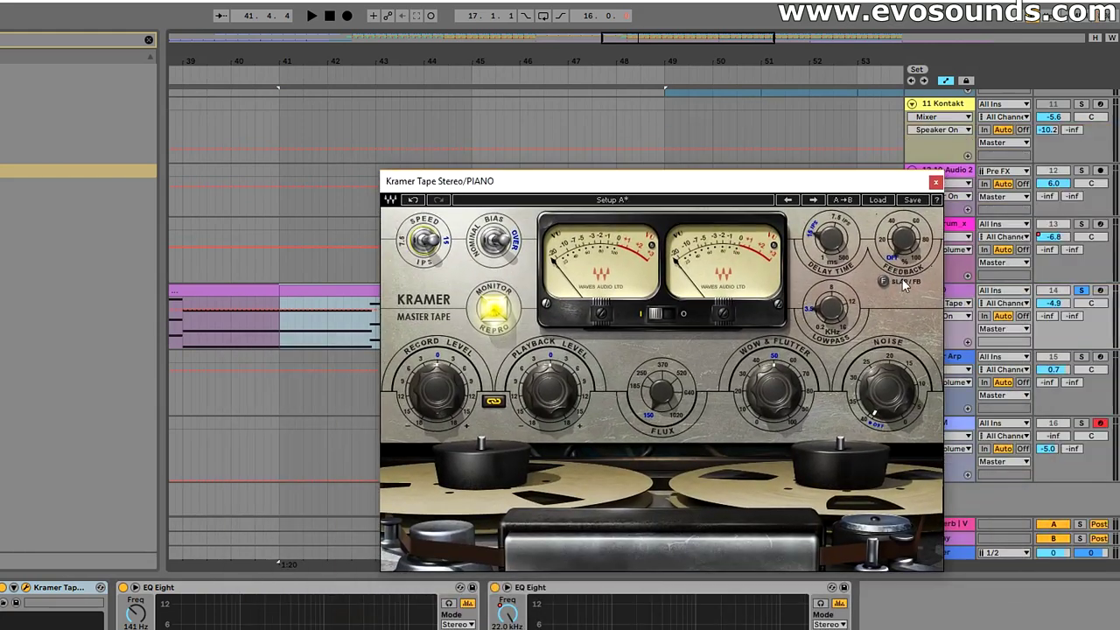
pyautogui.click(3, 588)
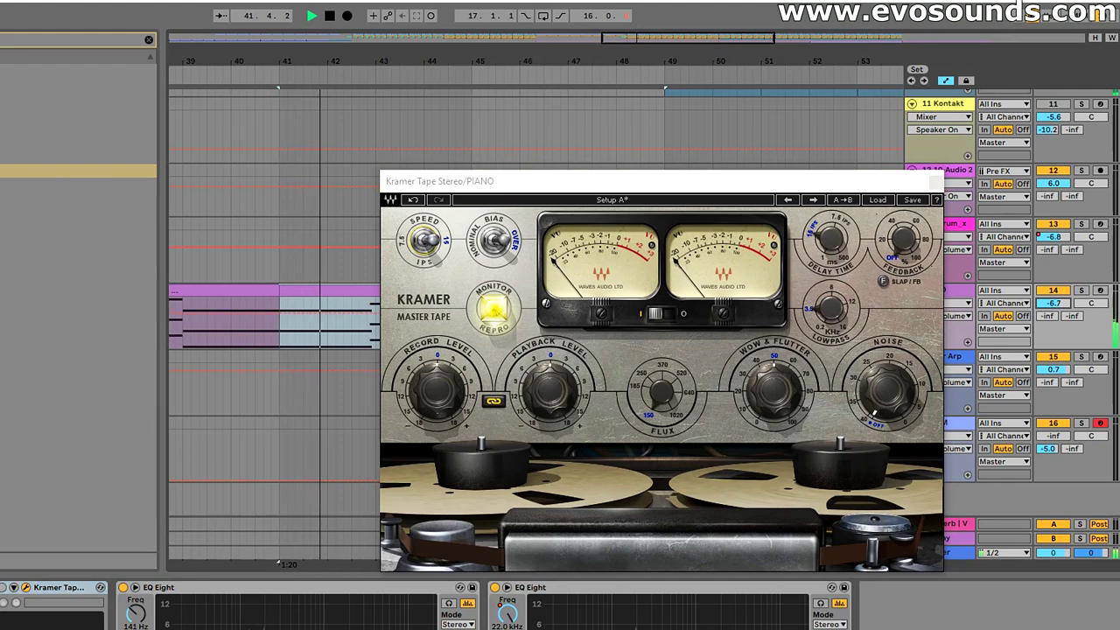
pyautogui.moveTo(469, 185); pyautogui.dragTo(620, 177)
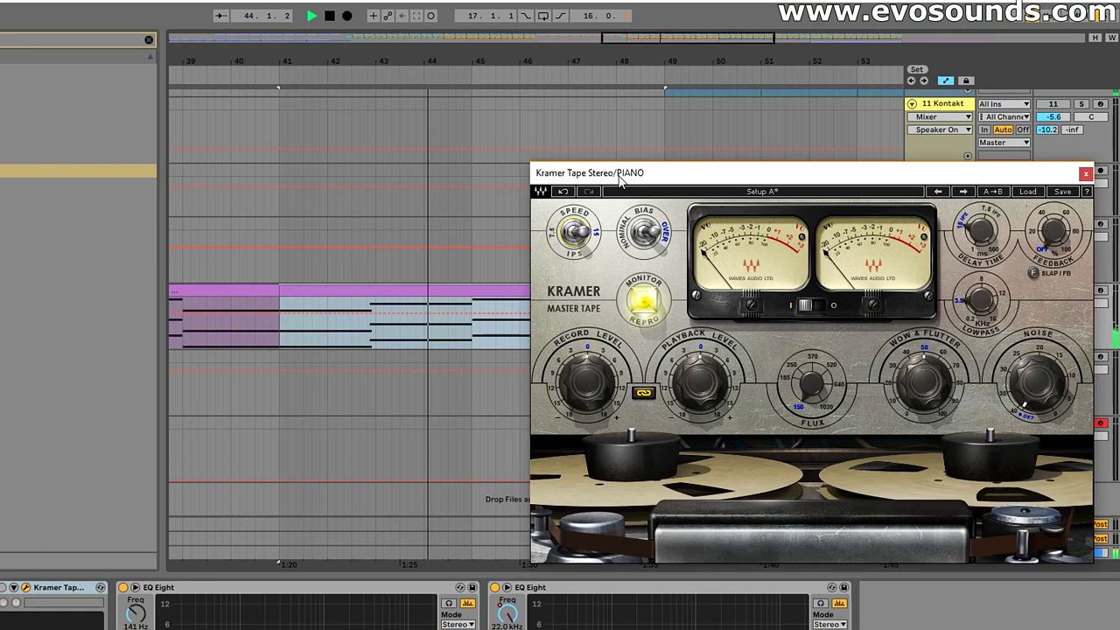
pyautogui.click(6, 594)
pyautogui.press('space')
pyautogui.moveTo(700, 187); pyautogui.dragTo(610, 160)
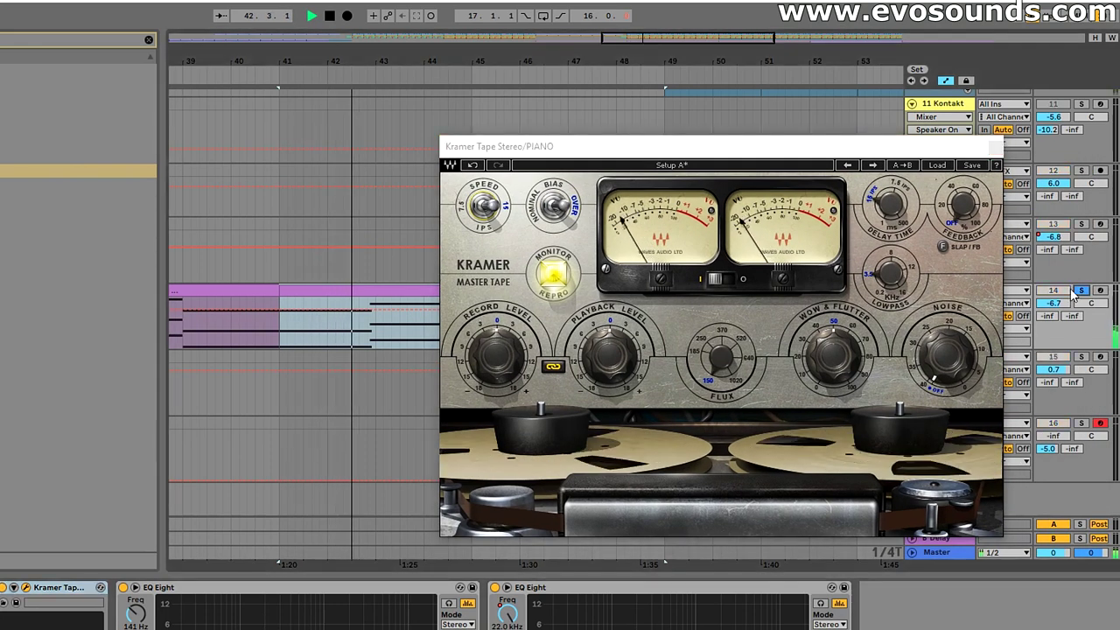
pyautogui.press('space')
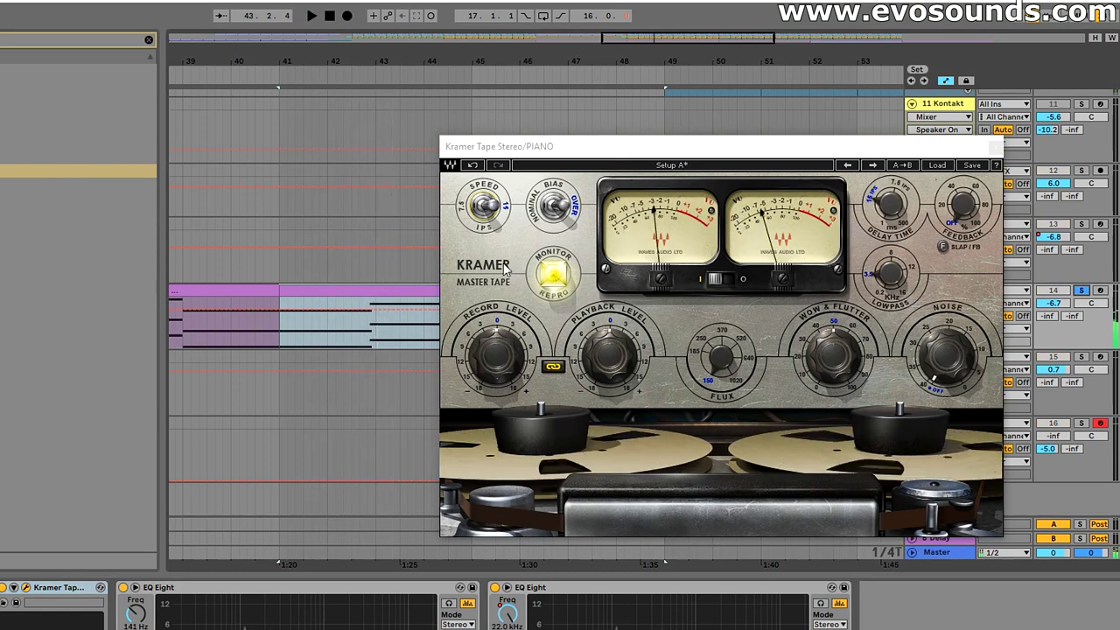
# Step: With the levels unlinked, set the piano's Kramer Tape record level to about -7.2 and playback level to about 3.6 during playback
pyautogui.press('space')
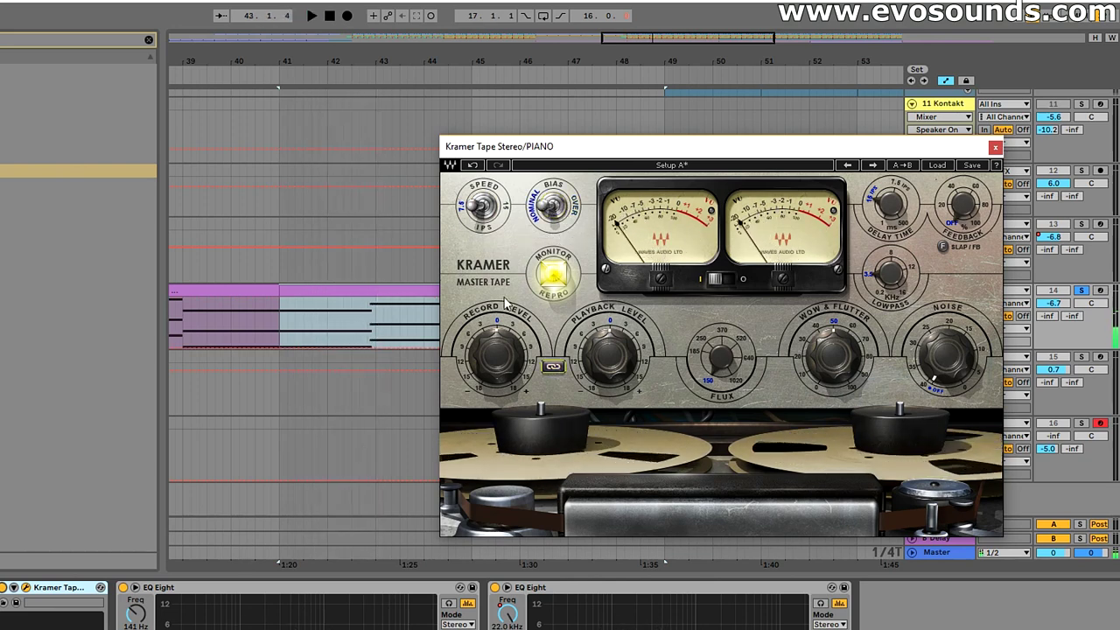
pyautogui.press('space')
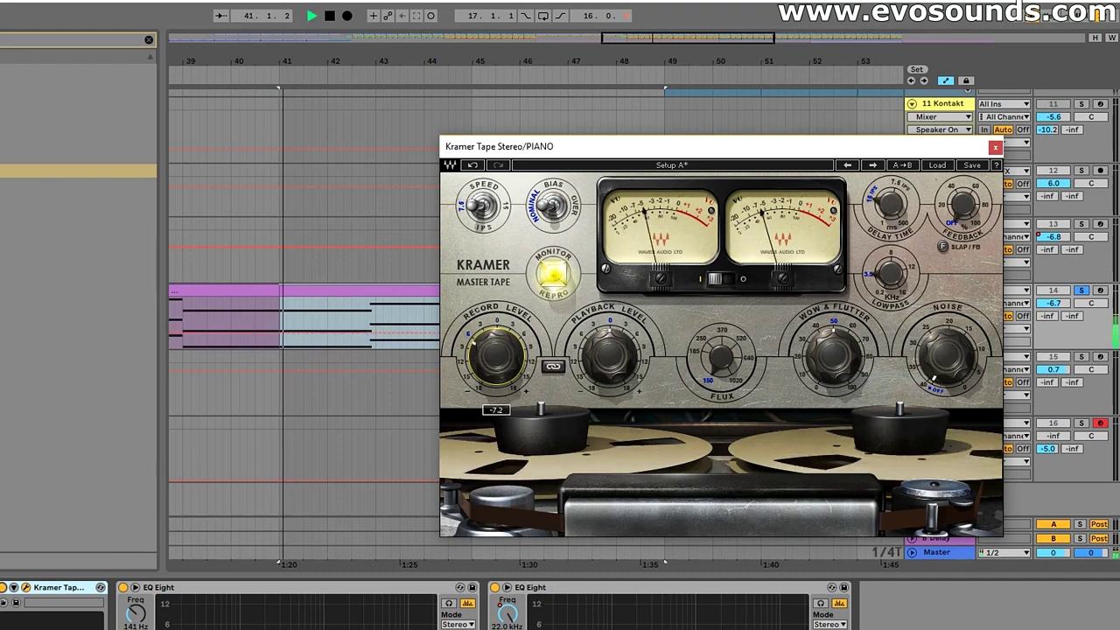
pyautogui.press('space')
pyautogui.moveTo(610, 355); pyautogui.dragTo(610, 337)
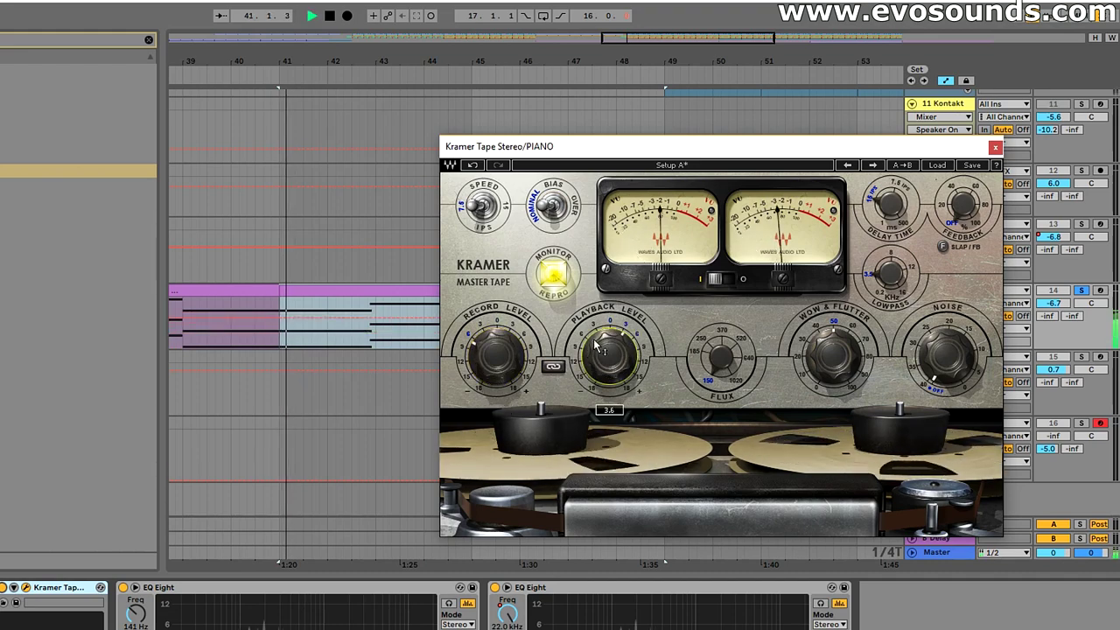
# Step: Switch to the Session view mixer, bring the PIANO channel meter into view, and move the plugin window off it
pyautogui.press('Tab')
pyautogui.moveTo(615, 149); pyautogui.dragTo(992, 284)
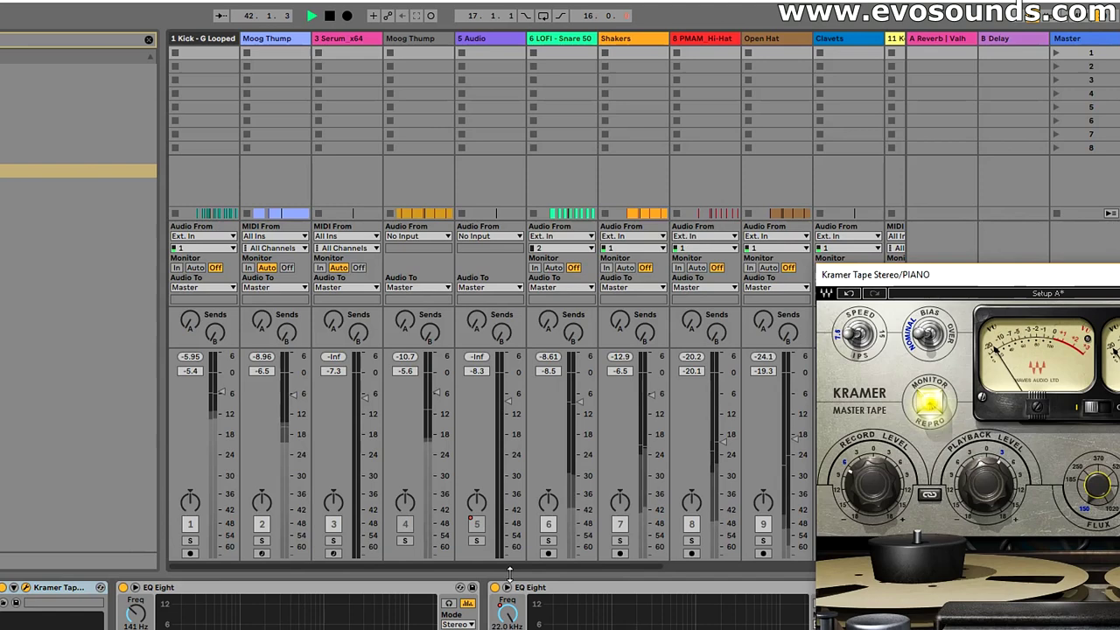
pyautogui.moveTo(508, 568); pyautogui.dragTo(735, 534)
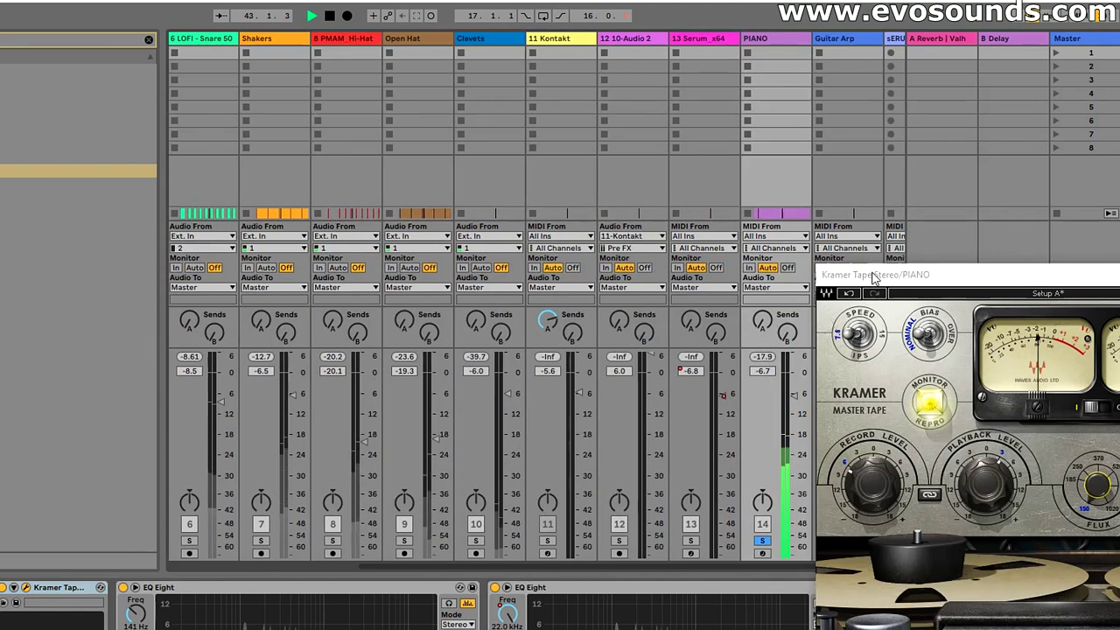
pyautogui.moveTo(857, 275); pyautogui.dragTo(812, 190)
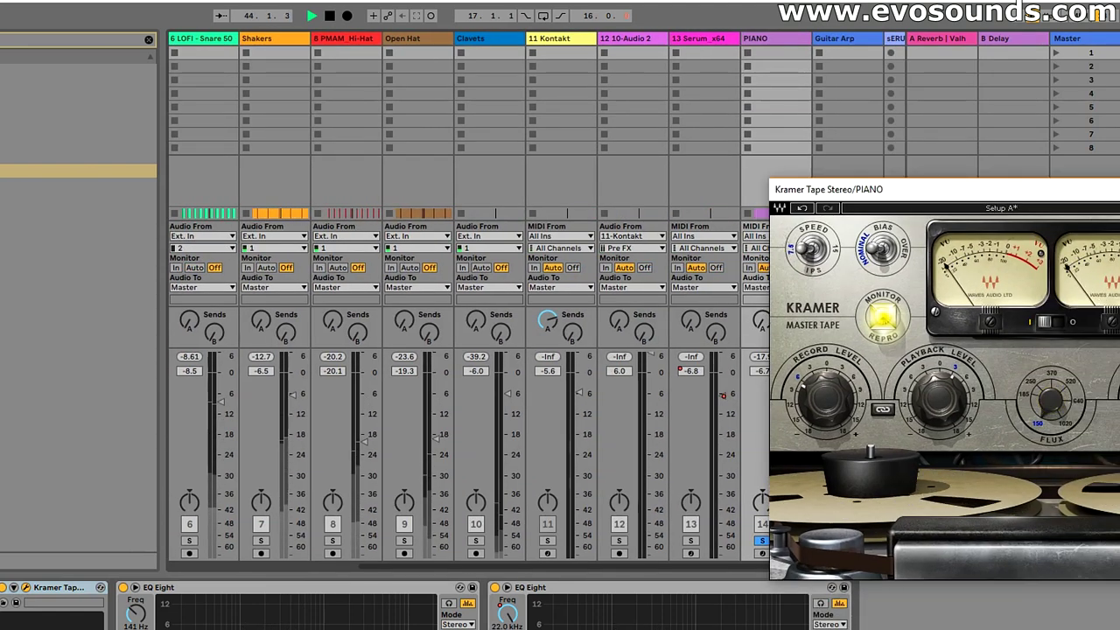
pyautogui.moveTo(940, 187); pyautogui.dragTo(59, 105)
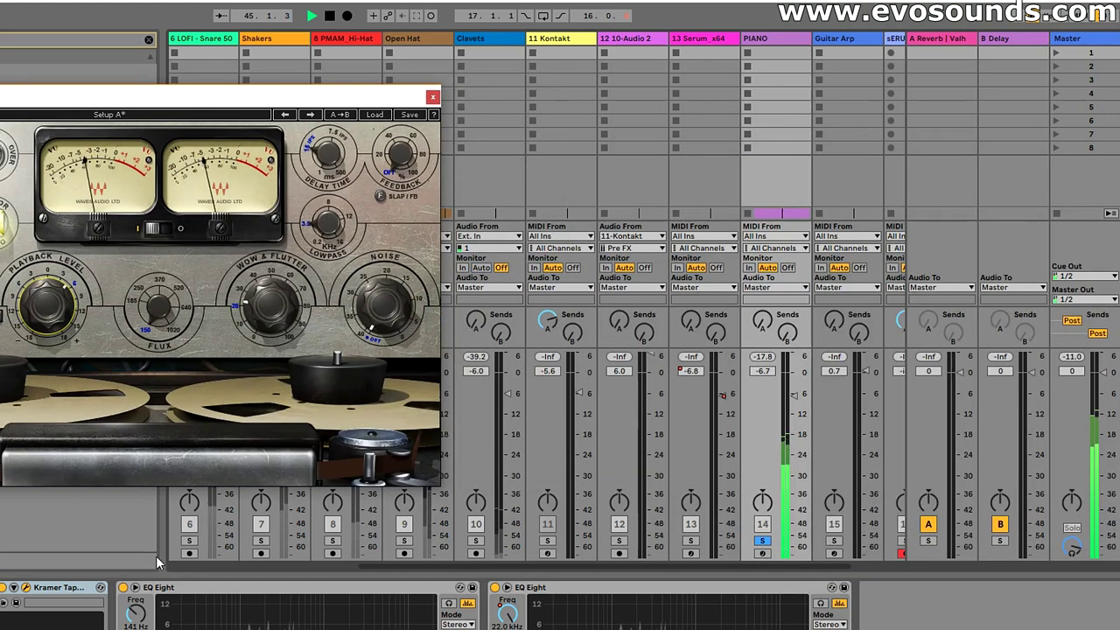
# Step: Compare the PIANO meter level with Kramer Tape bypassed and active, and set its playback level to about 6.2
pyautogui.click(5, 588)
pyautogui.click(4, 588)
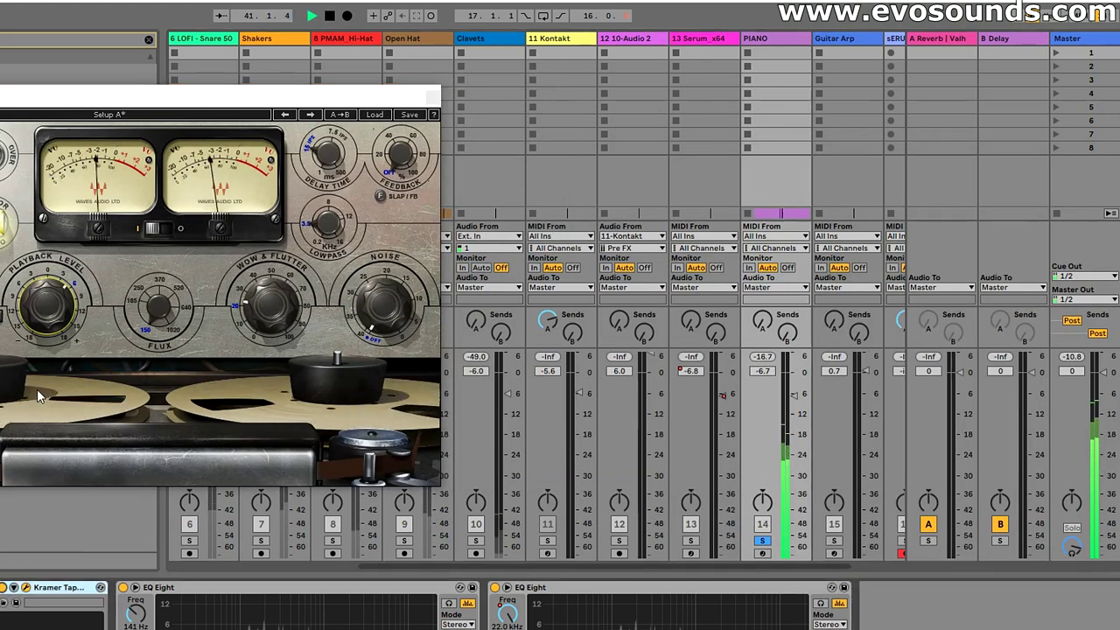
pyautogui.click(47, 303)
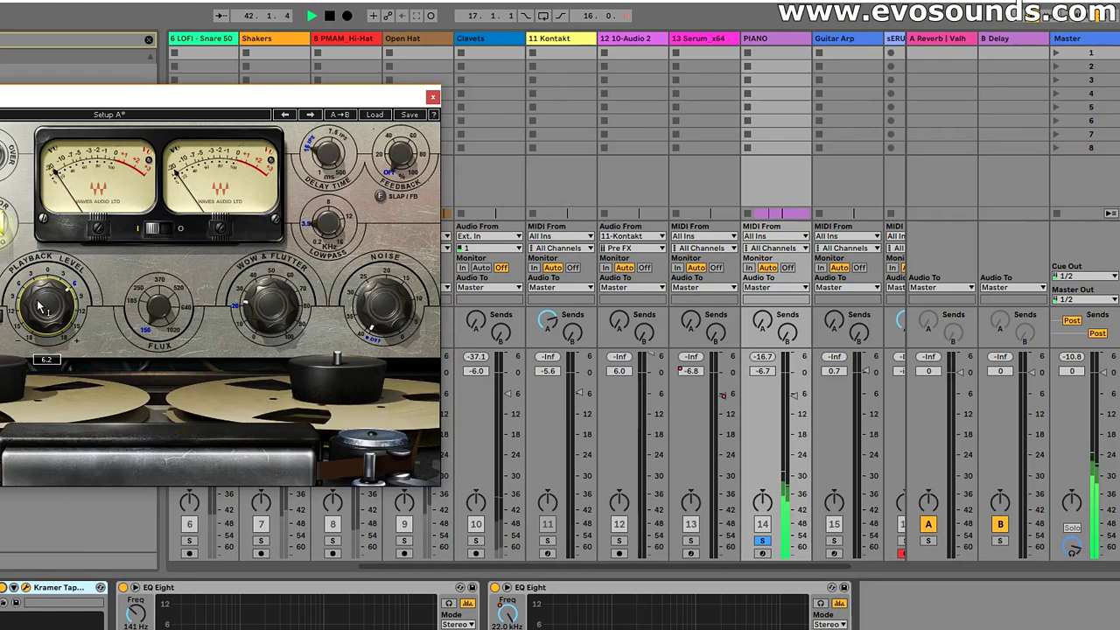
# Step: Compare the piano's Kramer Tape flux at 150 and 1020 during playback, and set it to about 364
pyautogui.moveTo(153, 313)
pyautogui.press('space')
pyautogui.moveTo(153, 313); pyautogui.dragTo(153, 310)
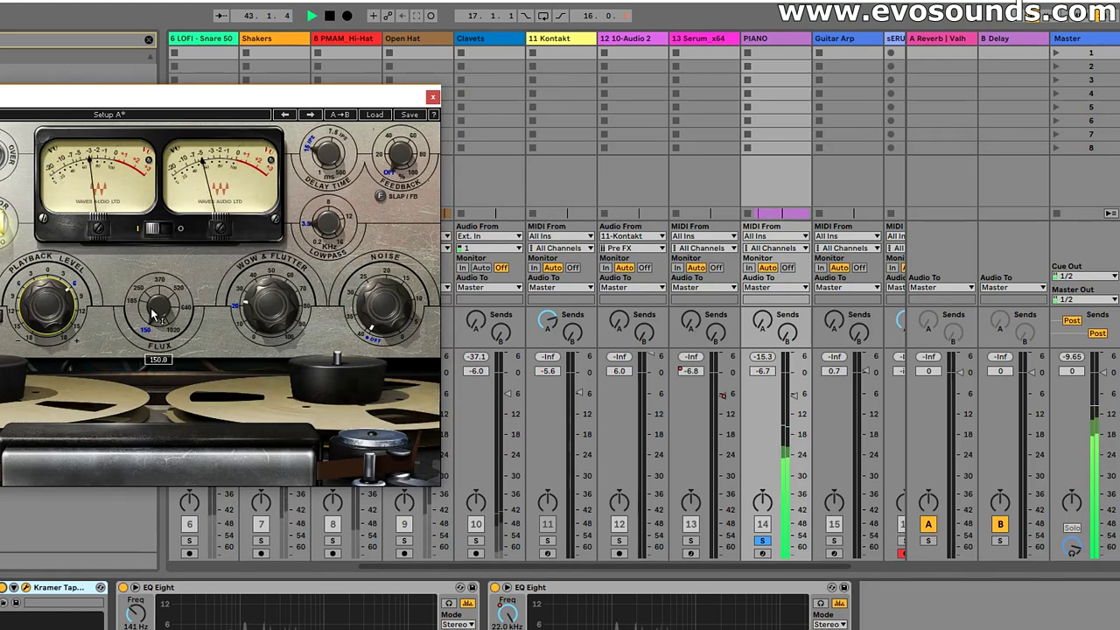
pyautogui.press('space')
pyautogui.moveTo(392, 347); pyautogui.dragTo(392, 262)
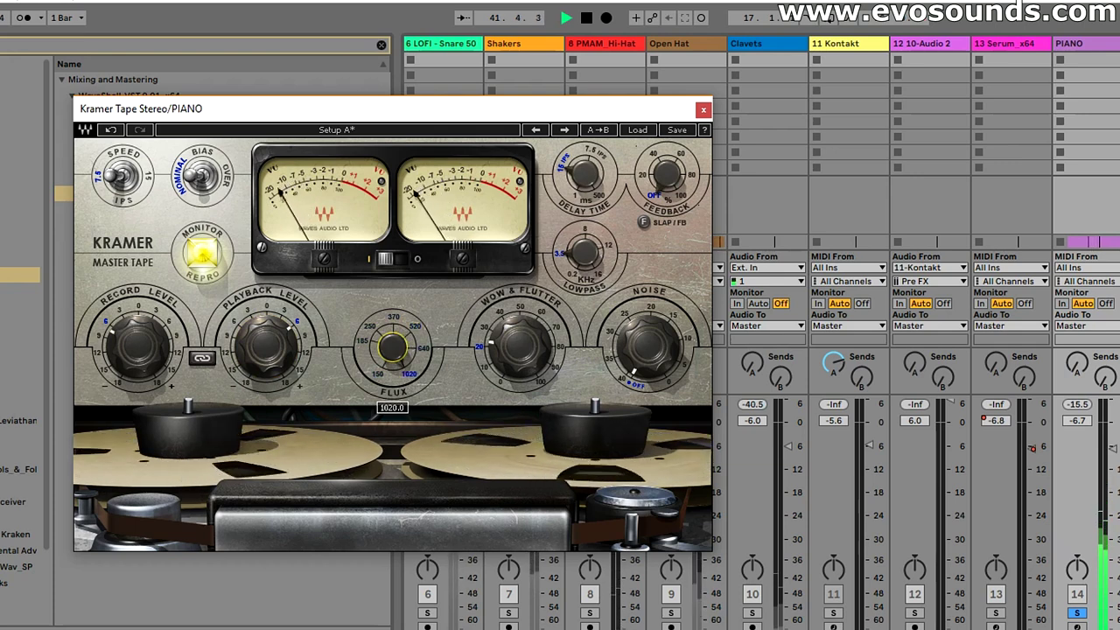
pyautogui.moveTo(398, 361); pyautogui.dragTo(397, 394)
pyautogui.moveTo(392, 320); pyautogui.dragTo(392, 333)
pyautogui.press('space')
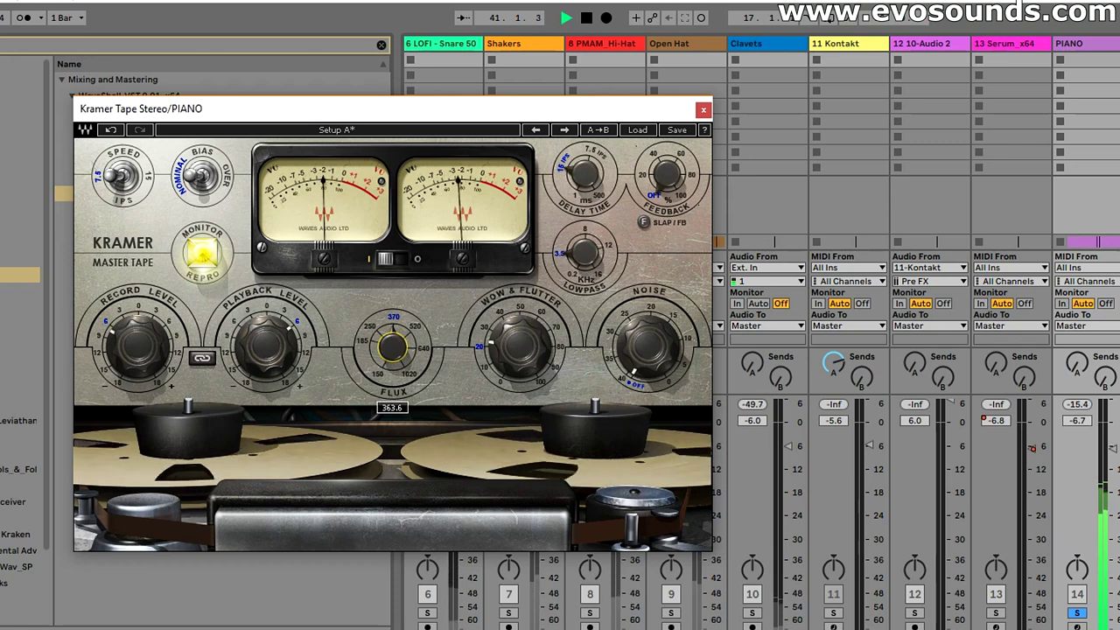
# Step: Set the PIANO channel volume to -5.4 and its Kramer Tape wow & flutter to about 63.6 during playback
pyautogui.moveTo(1113, 449); pyautogui.dragTo(1113, 443)
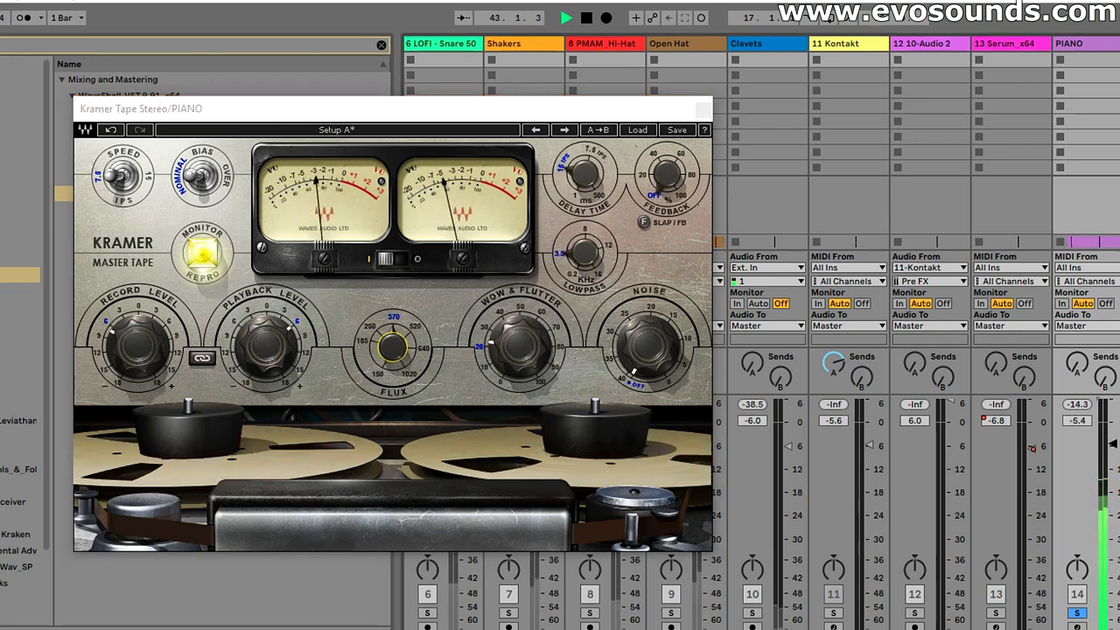
pyautogui.moveTo(521, 367); pyautogui.dragTo(522, 334)
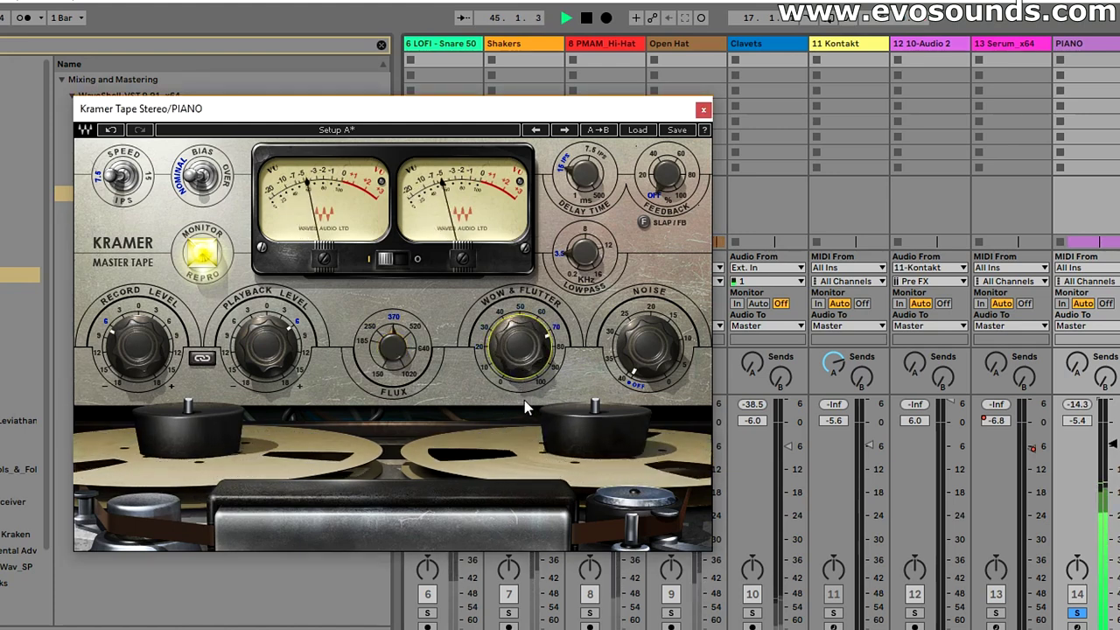
pyautogui.moveTo(516, 374)
pyautogui.moveTo(395, 269); pyautogui.dragTo(396, 308)
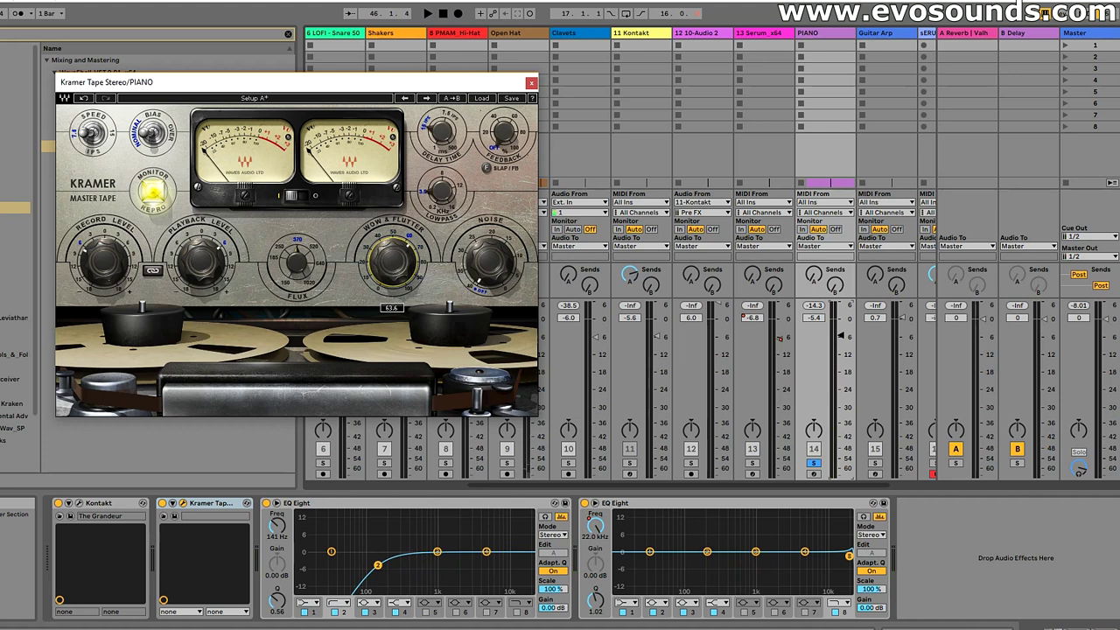
pyautogui.press('space')
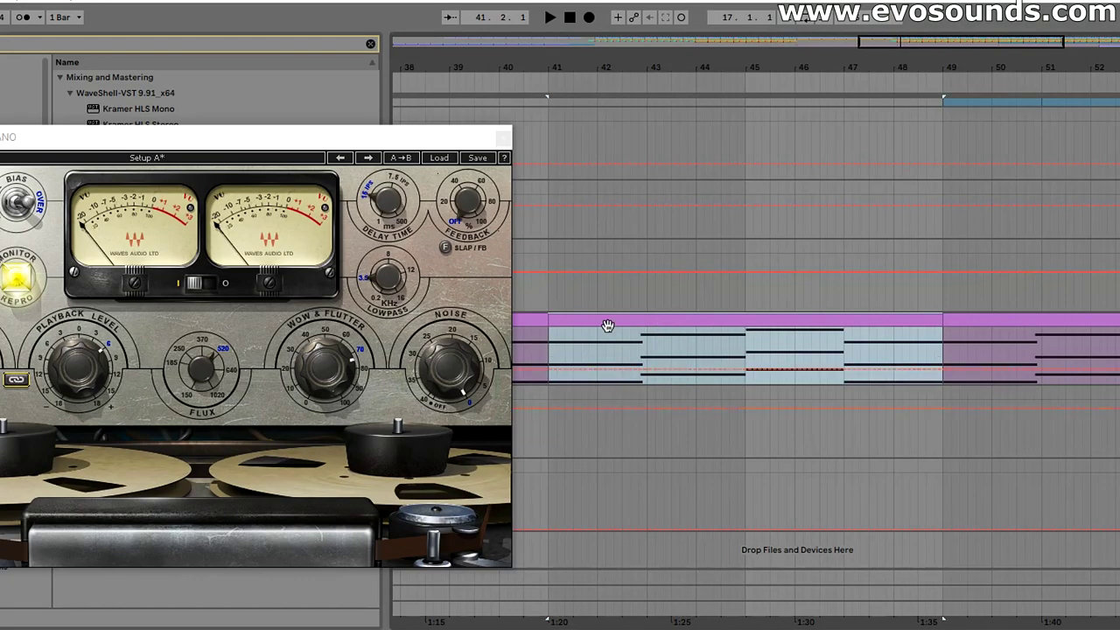
# Step: Switch to the Session view mixer, play the full mix from bar 41, and set the PIANO channel volume to -9.0
pyautogui.press('Tab')
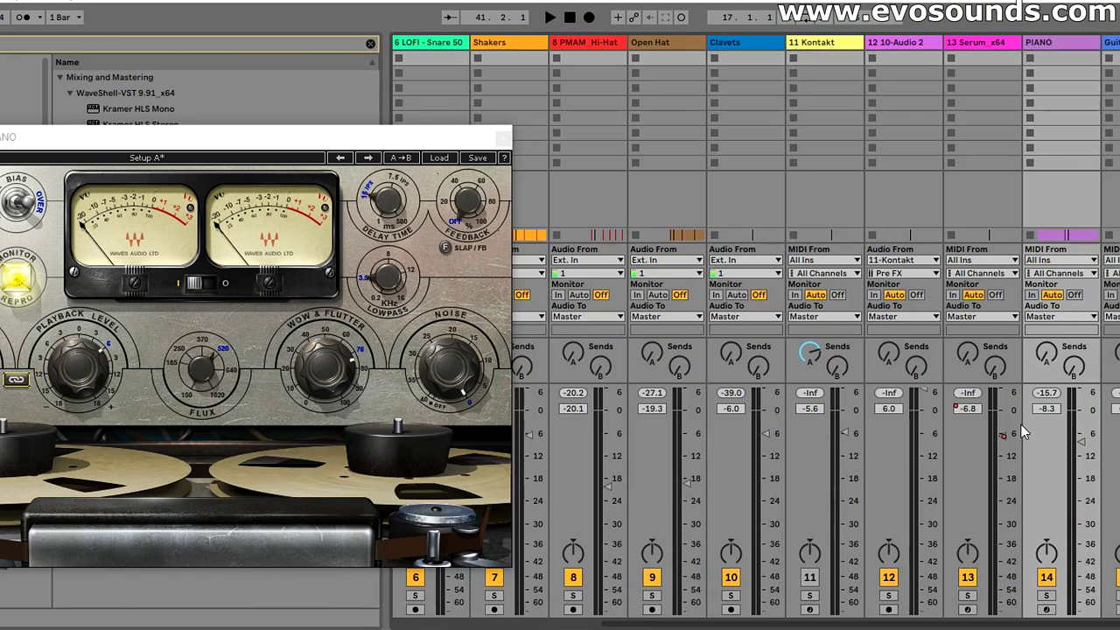
pyautogui.press('space')
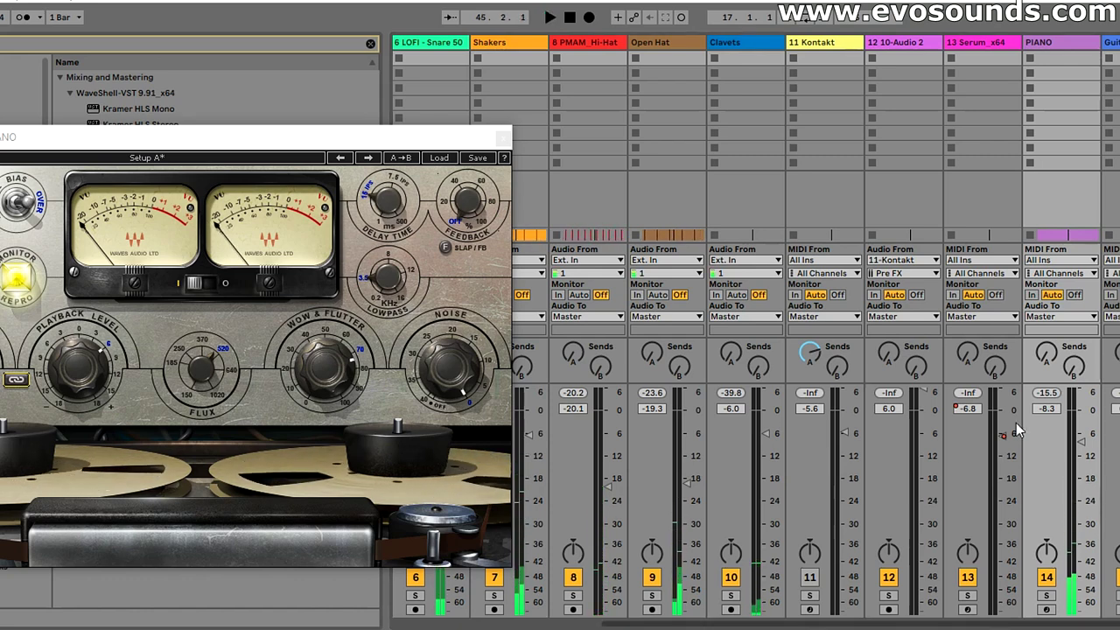
pyautogui.press('space')
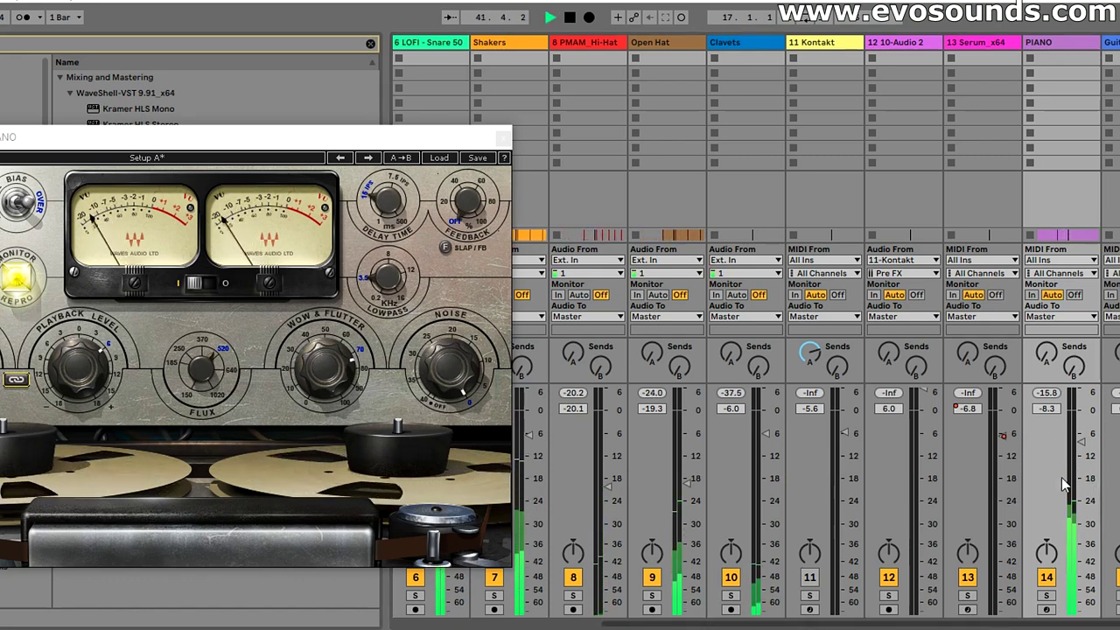
pyautogui.moveTo(77, 370)
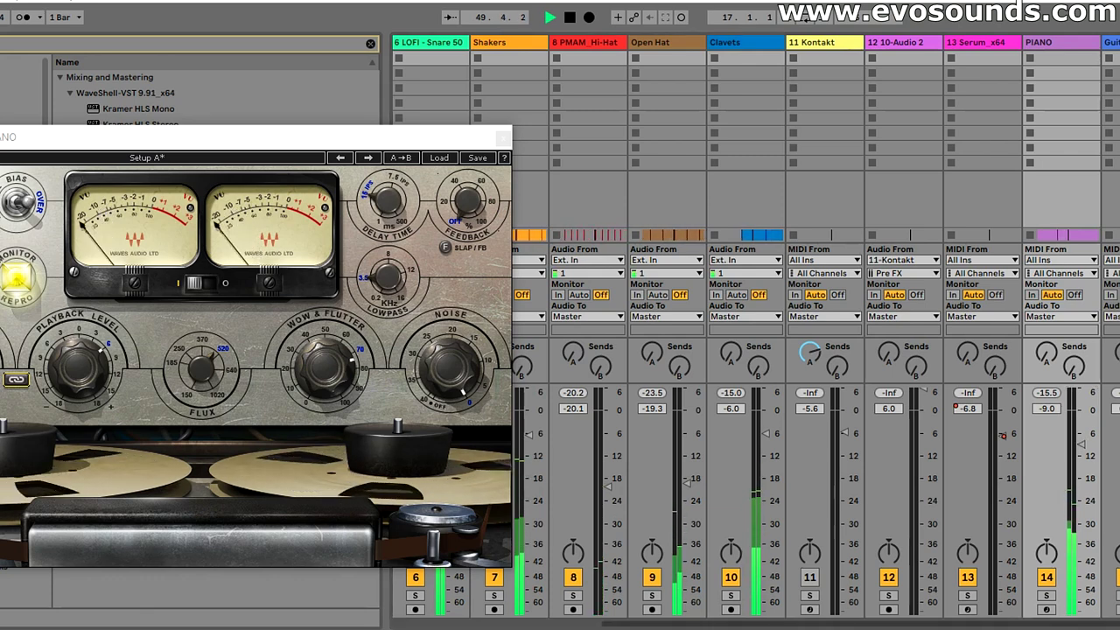
# Step: Replay the full mix from bar 41 and set the piano's Kramer Tape flux to 150 for comparison
pyautogui.press('space')
pyautogui.press('space')
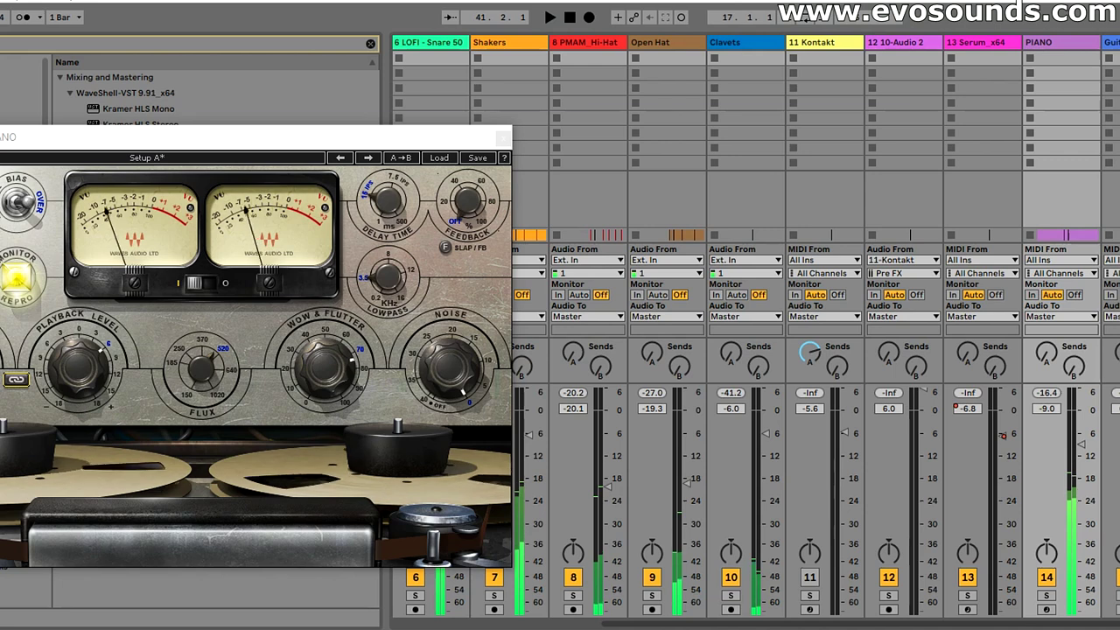
pyautogui.press('space')
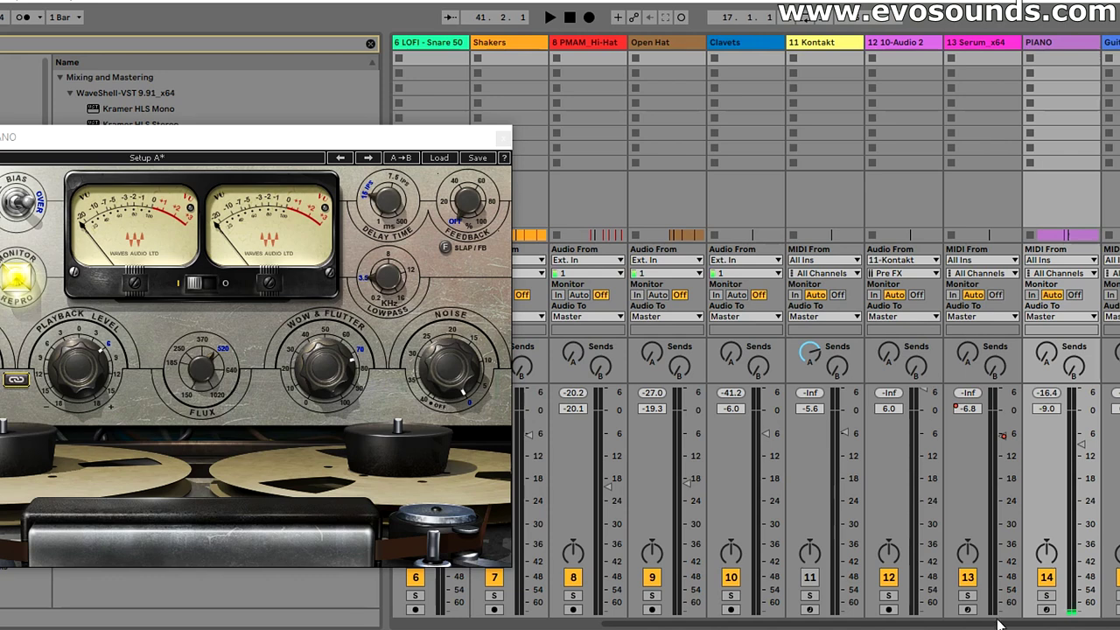
pyautogui.moveTo(210, 374); pyautogui.dragTo(210, 420)
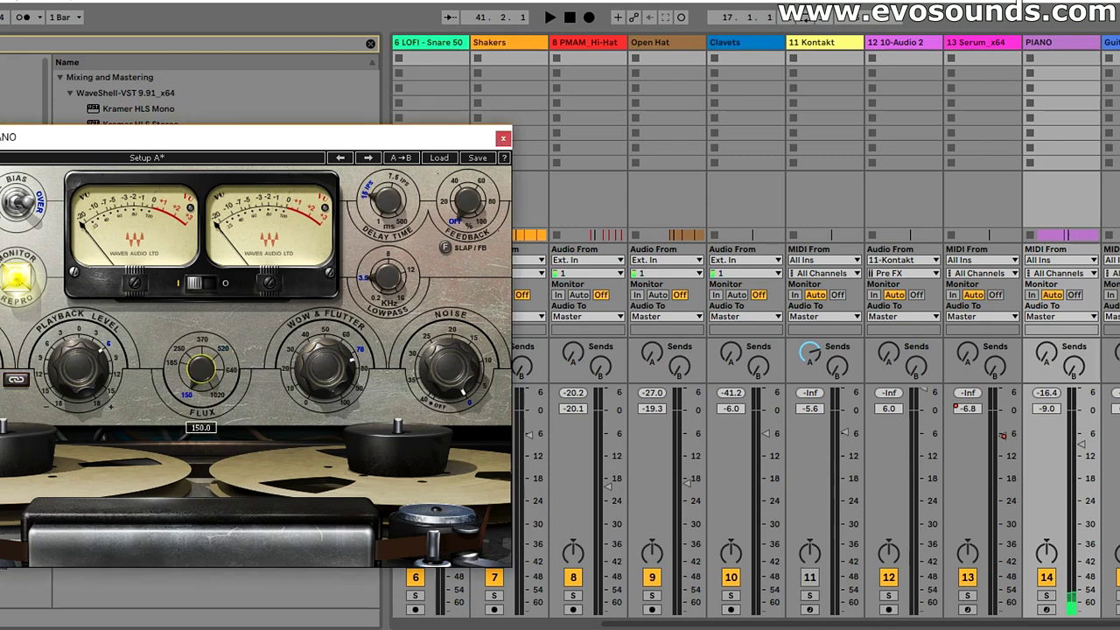
pyautogui.press('space')
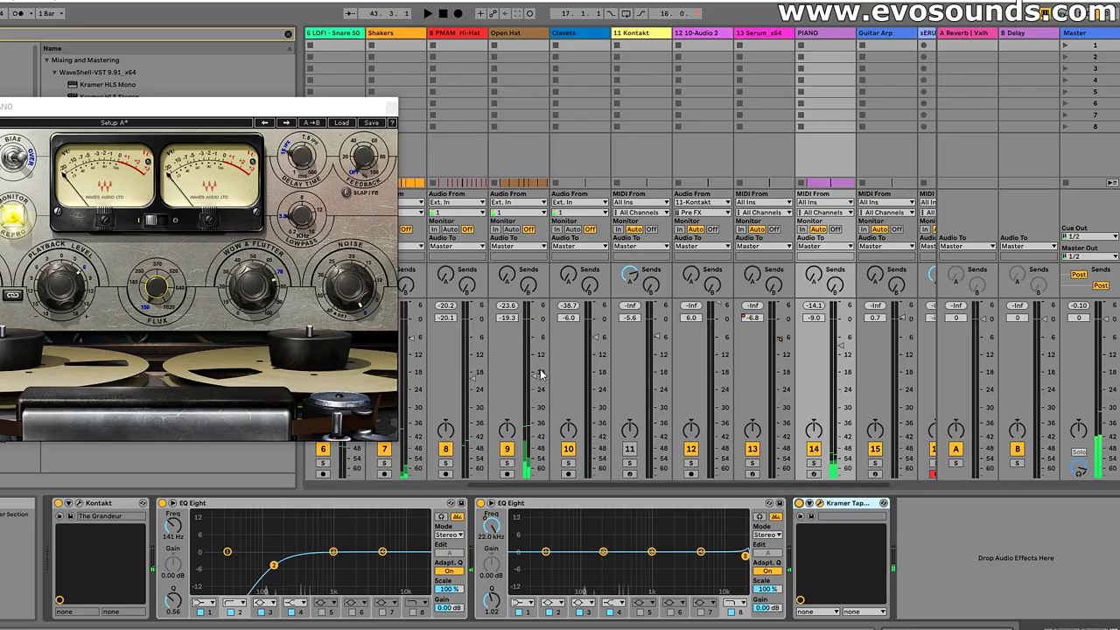
# Step: Close the piano's Kramer Tape window, look over The Grandeur instrument in Kontakt, and reopen the Kramer Tape window
pyautogui.moveTo(131, 105); pyautogui.dragTo(272, 121)
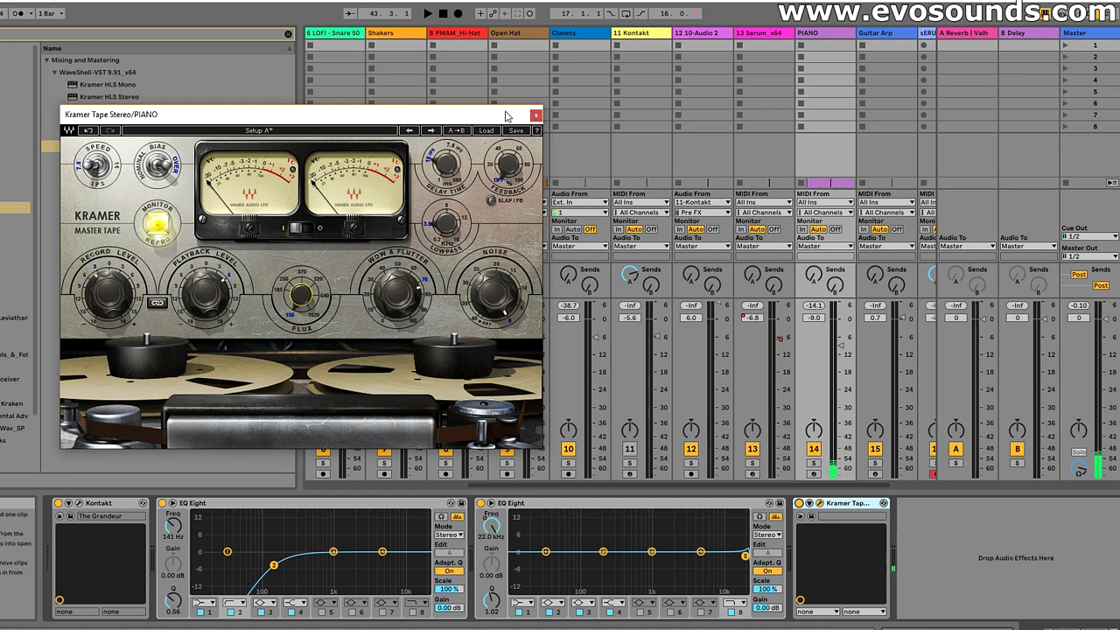
pyautogui.moveTo(505, 117); pyautogui.dragTo(598, 125)
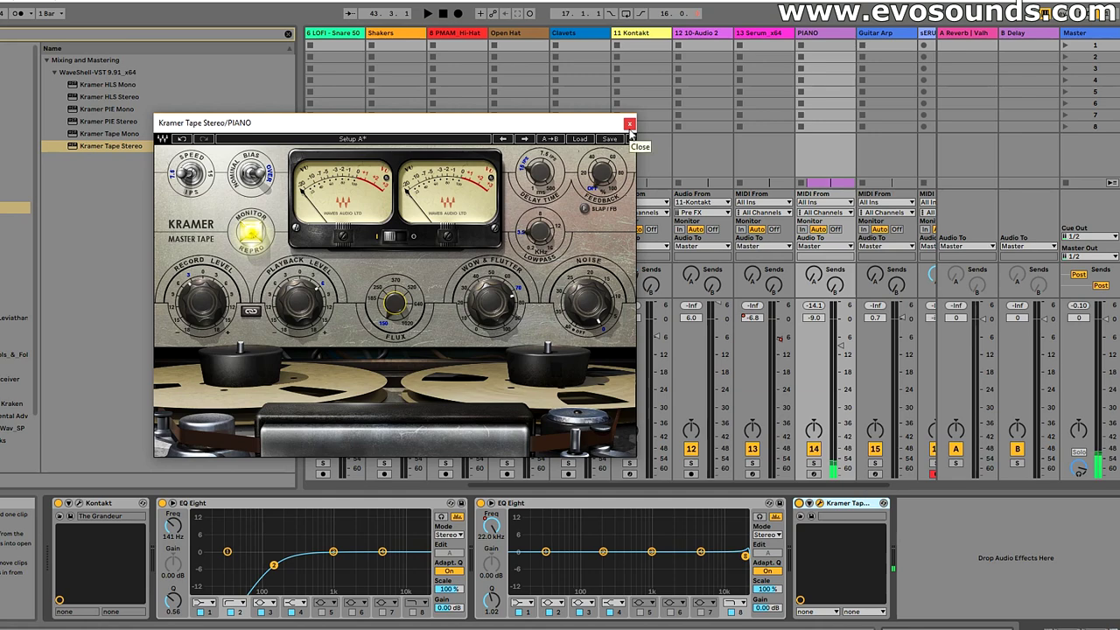
pyautogui.click(629, 125)
pyautogui.click(79, 503)
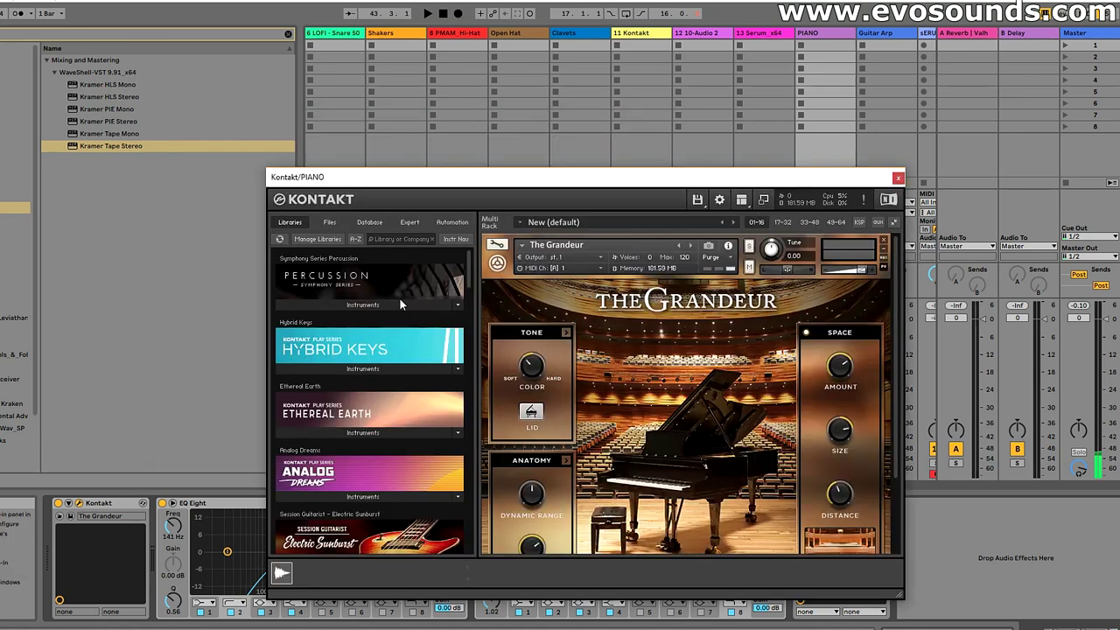
pyautogui.moveTo(670, 180); pyautogui.dragTo(535, 110)
pyautogui.scroll(-2, 604, 323)
pyautogui.scroll(1, 661, 316)
pyautogui.click(761, 109)
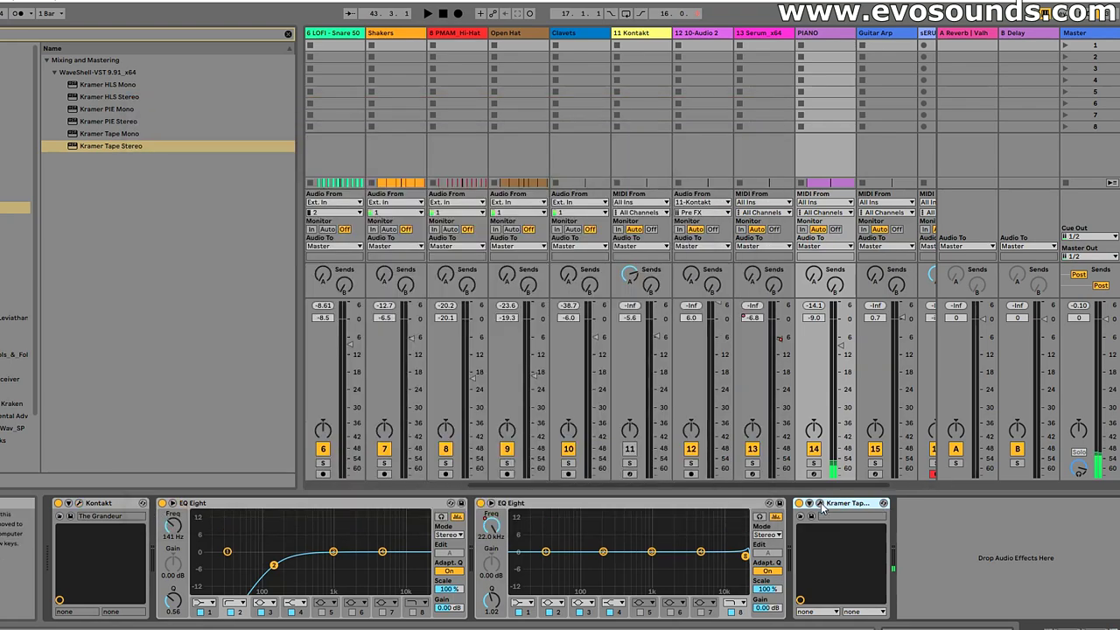
pyautogui.click(820, 504)
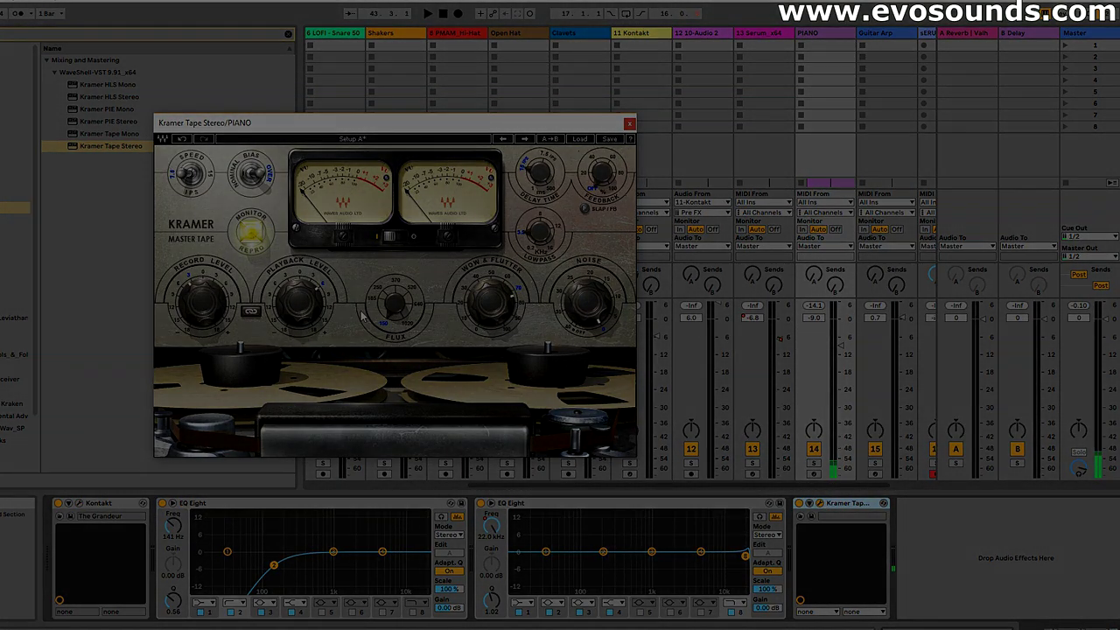